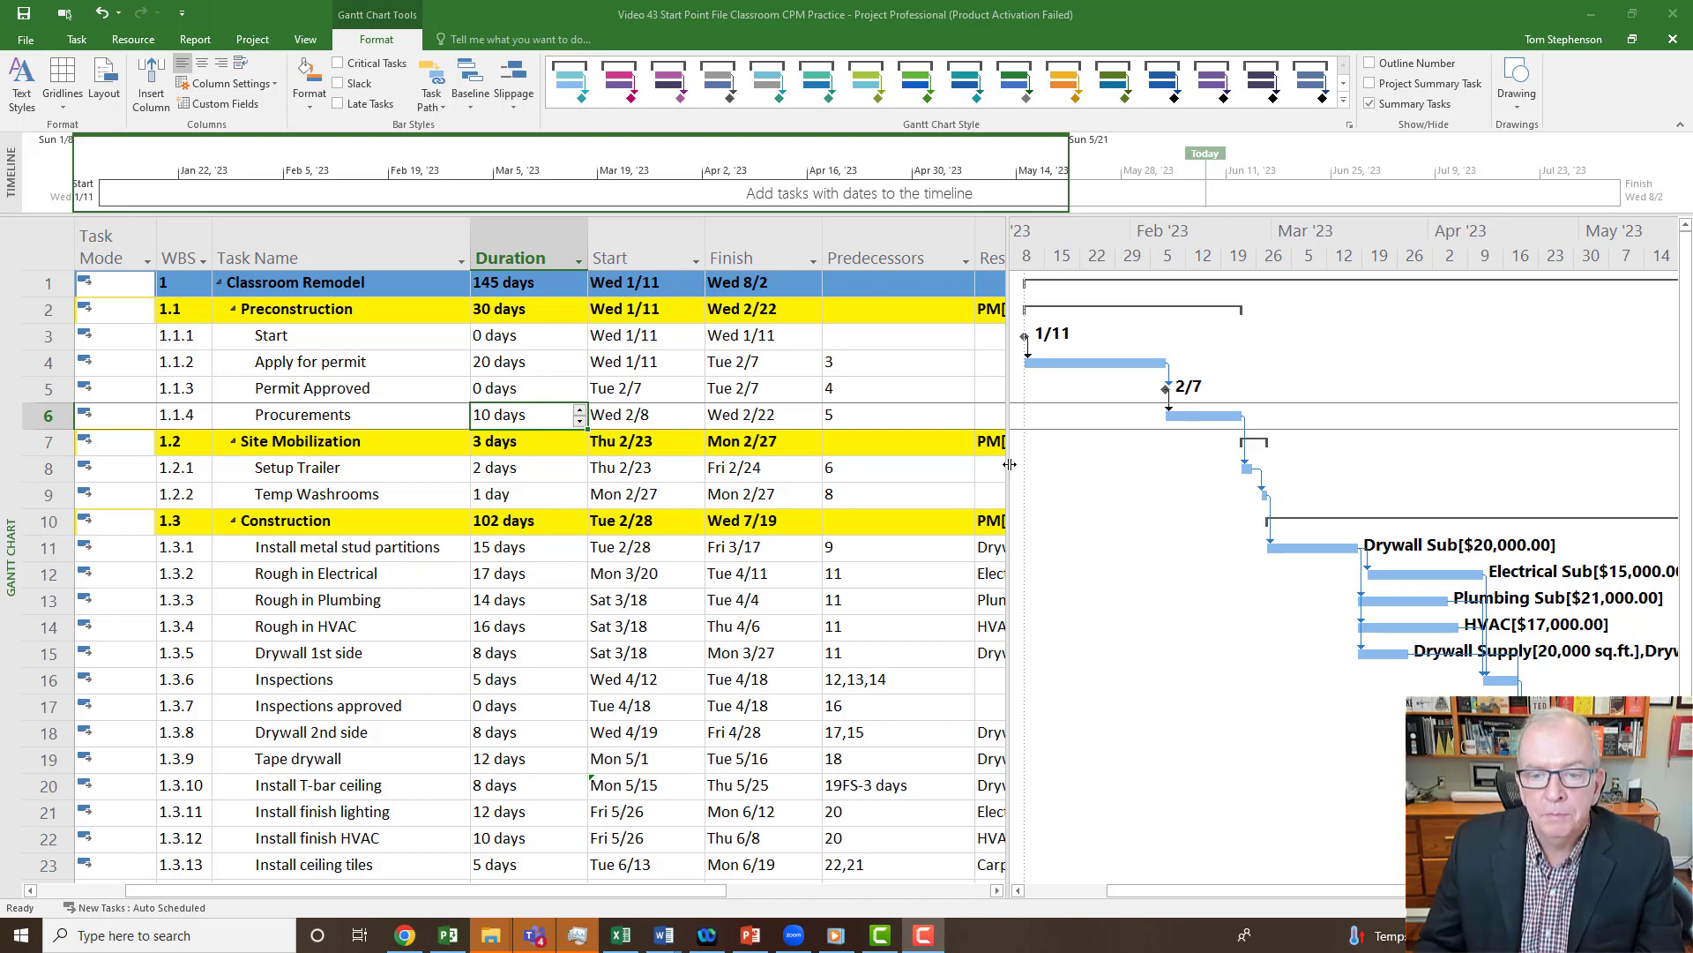
Step: Widen the Gantt chart pane up to the Predecessors column and review the task bars from project start through Closeout
left_click(1012, 428)
left_click_drag(1008, 432, 938, 476)
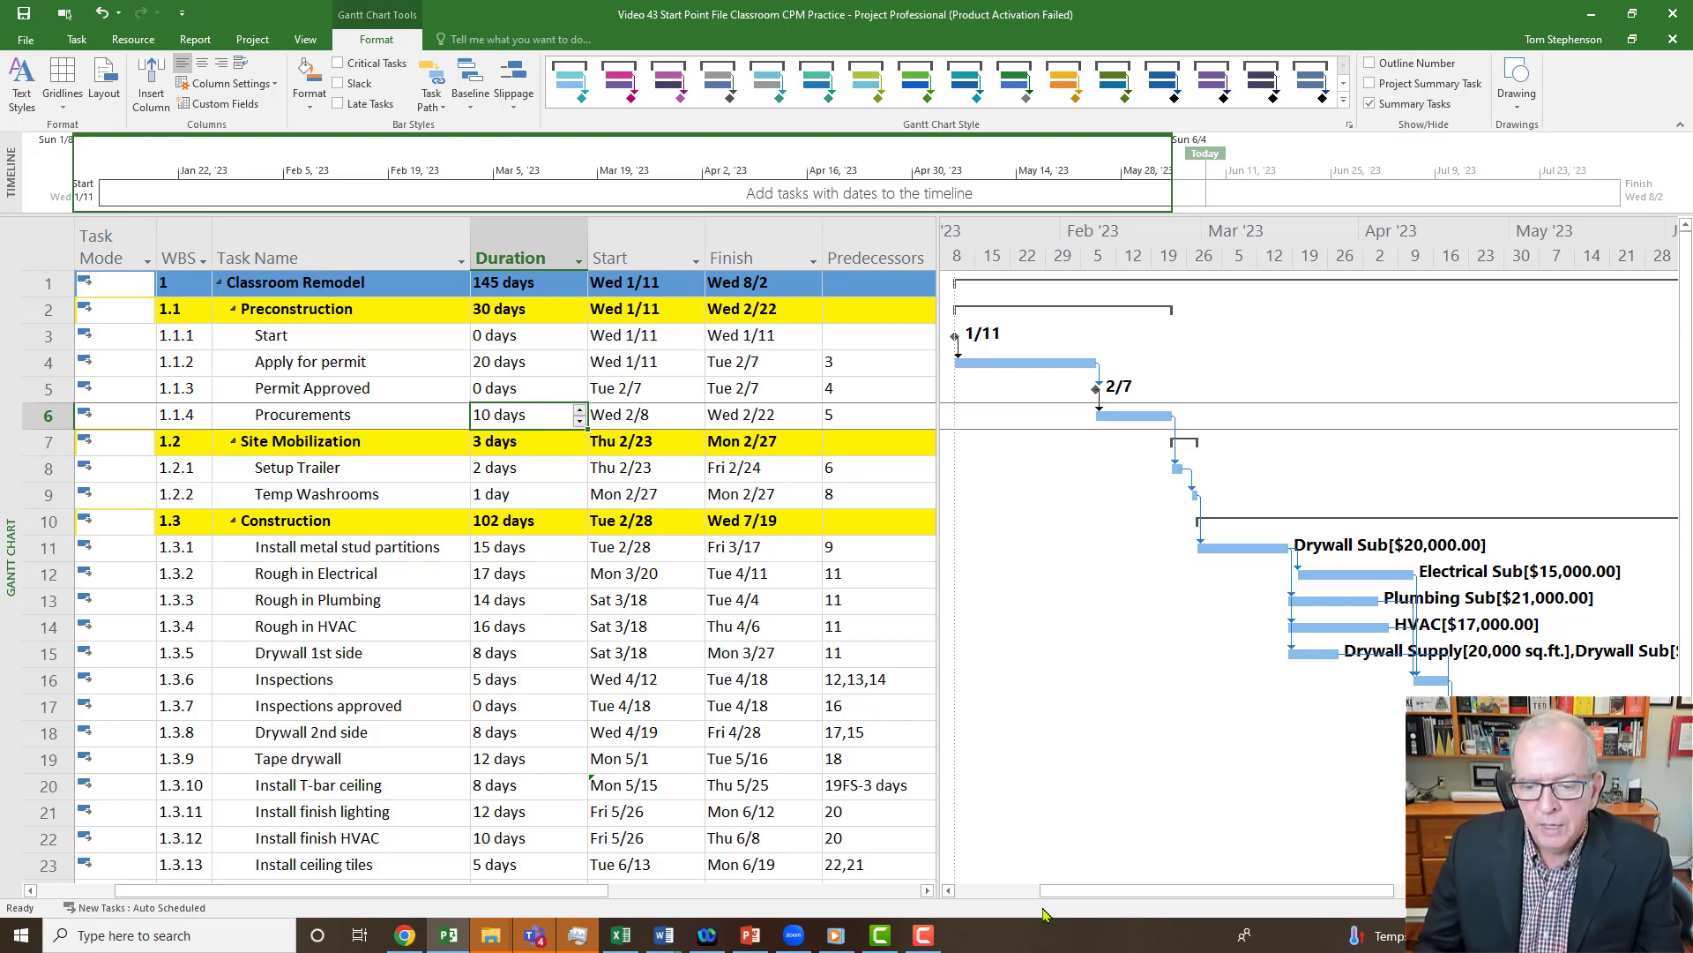
scroll(1342, 671, "down", 1)
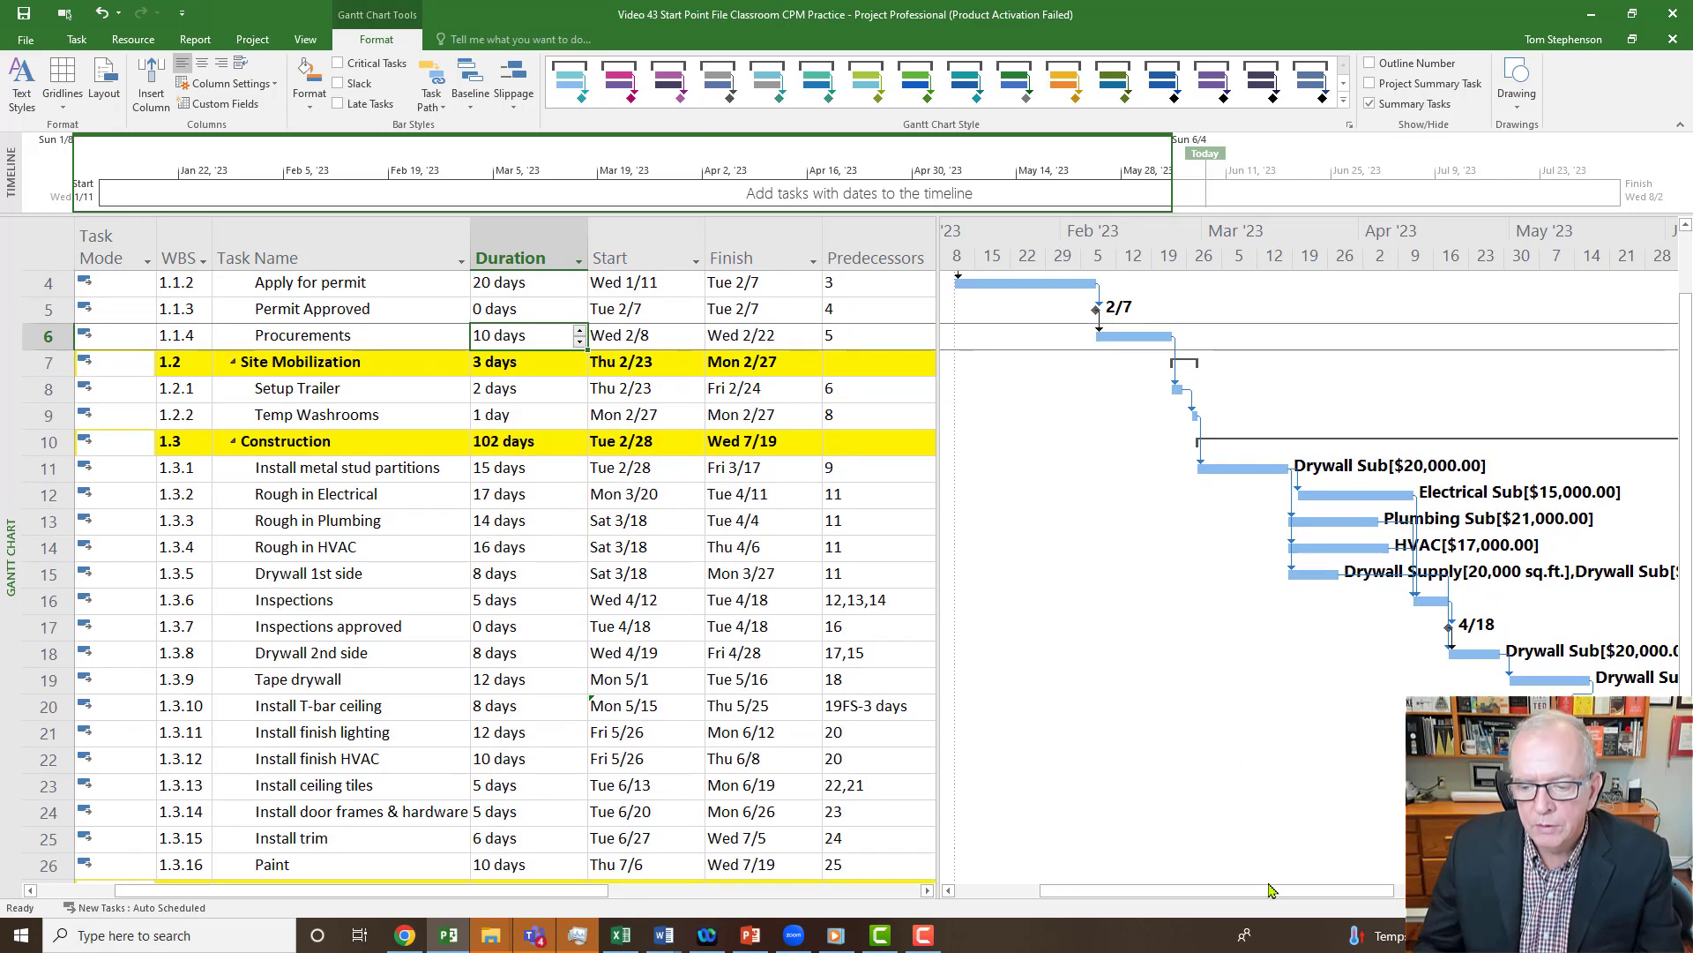
left_click_drag(1272, 890, 1491, 889)
left_click_drag(1687, 626, 1688, 697)
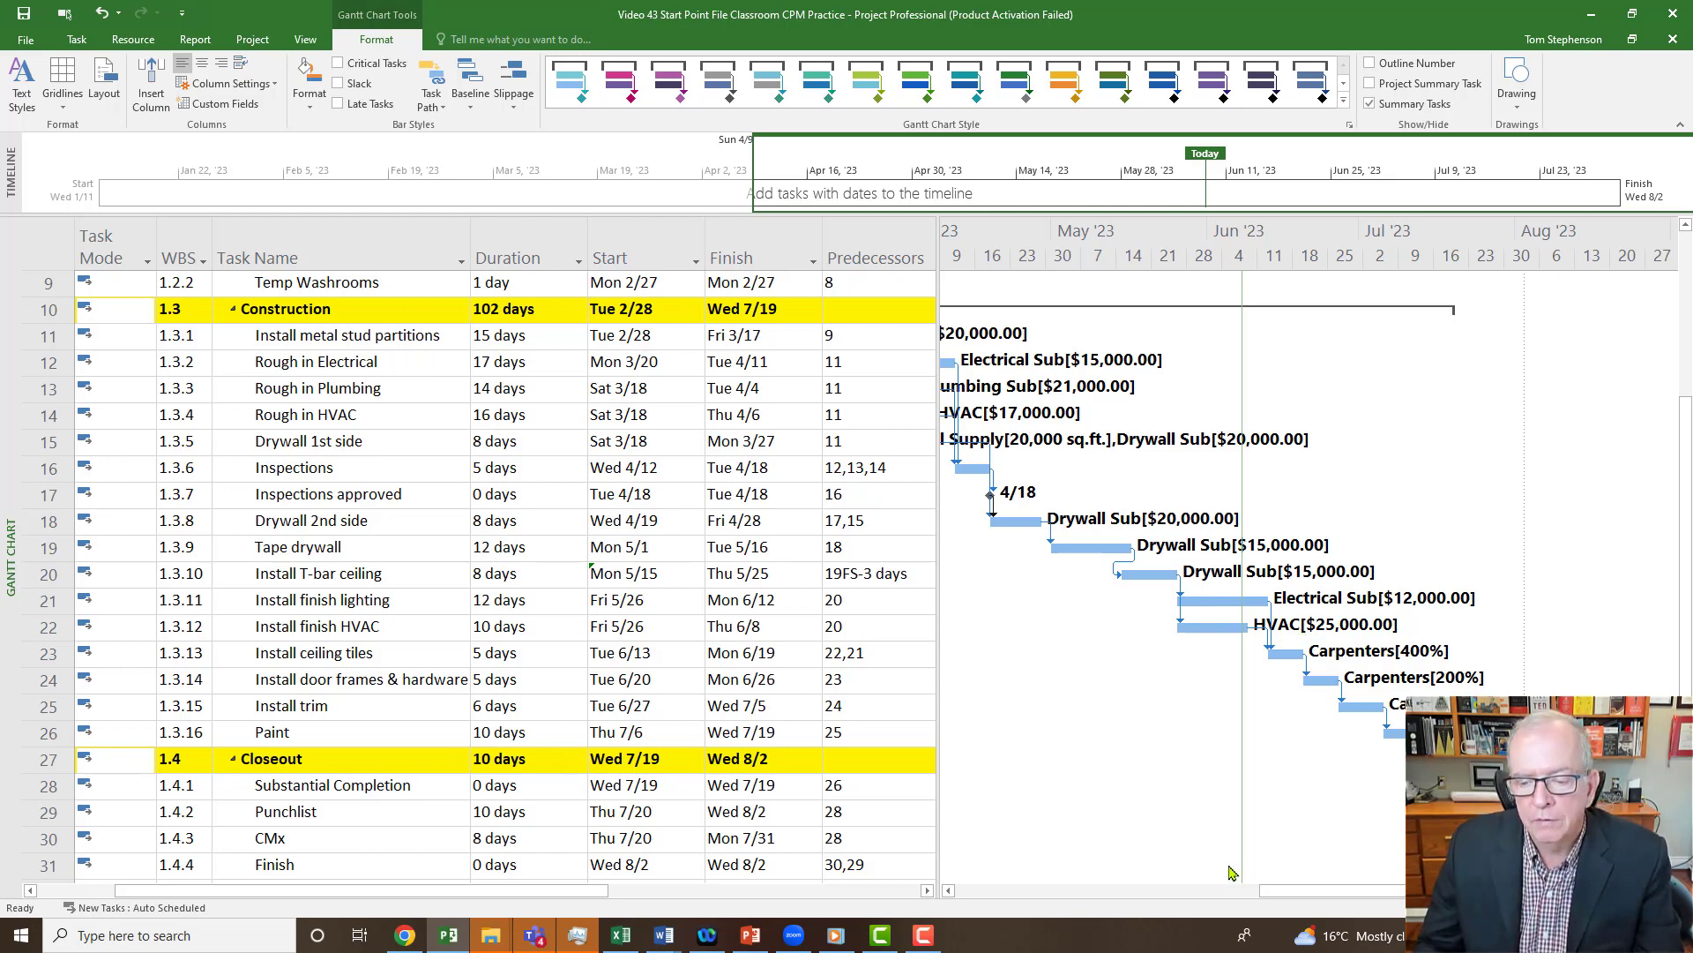
left_click_drag(1308, 894, 1165, 920)
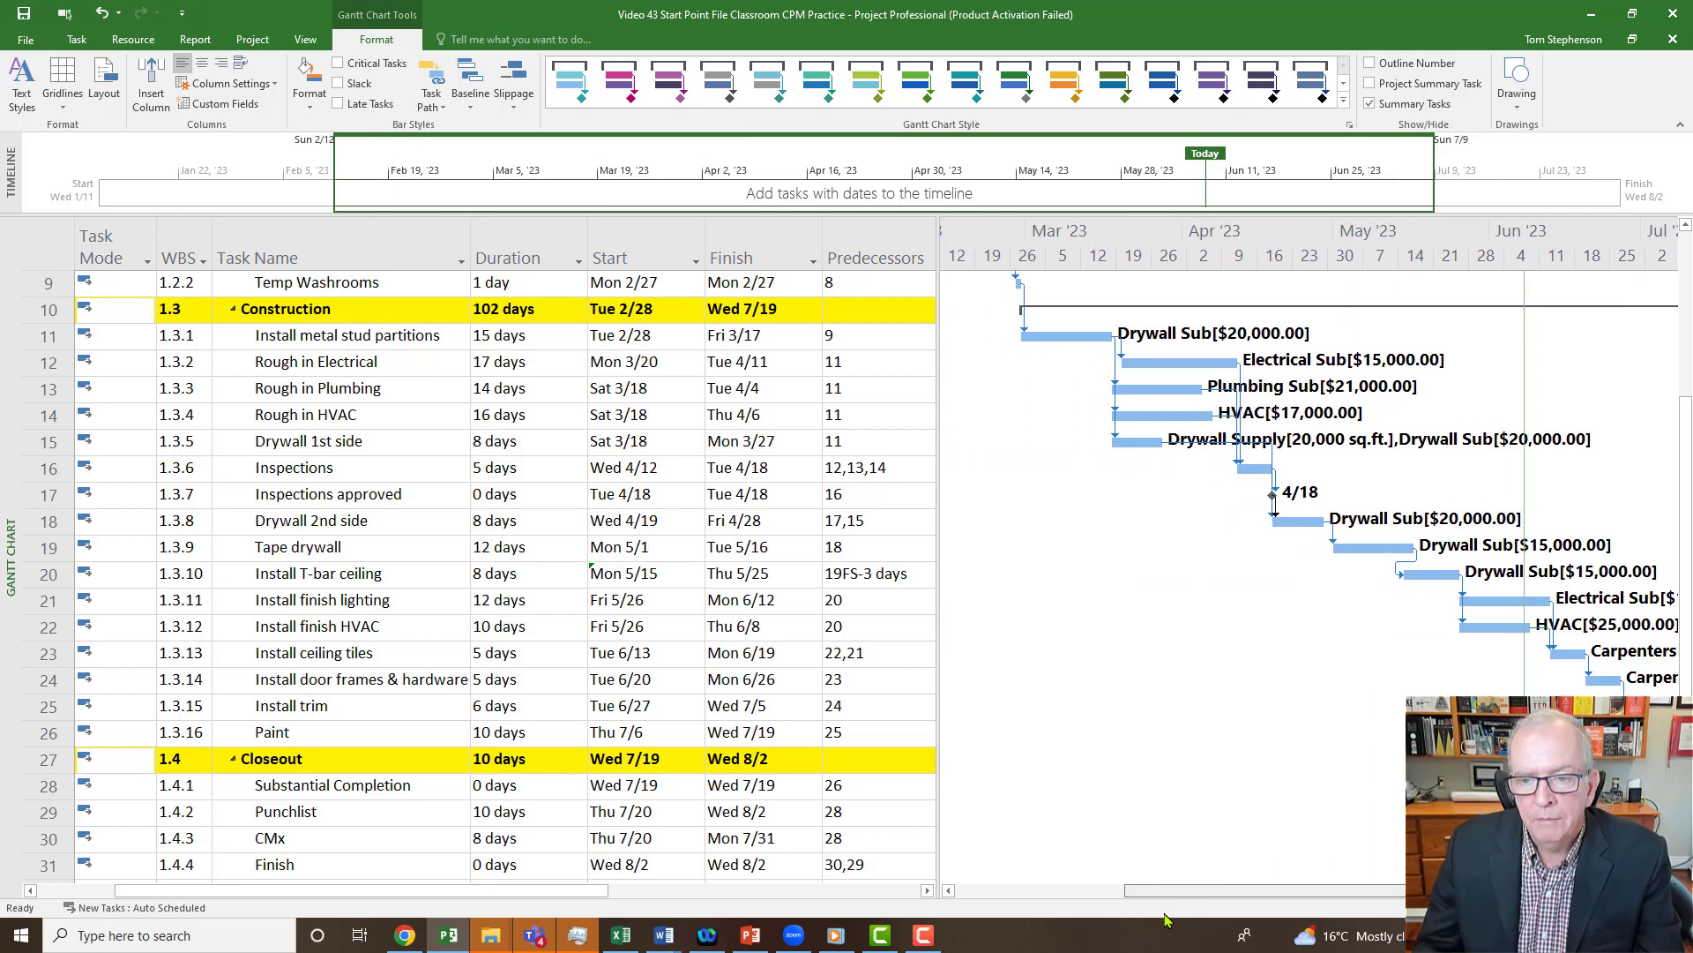
scroll(1176, 694, "up", 3)
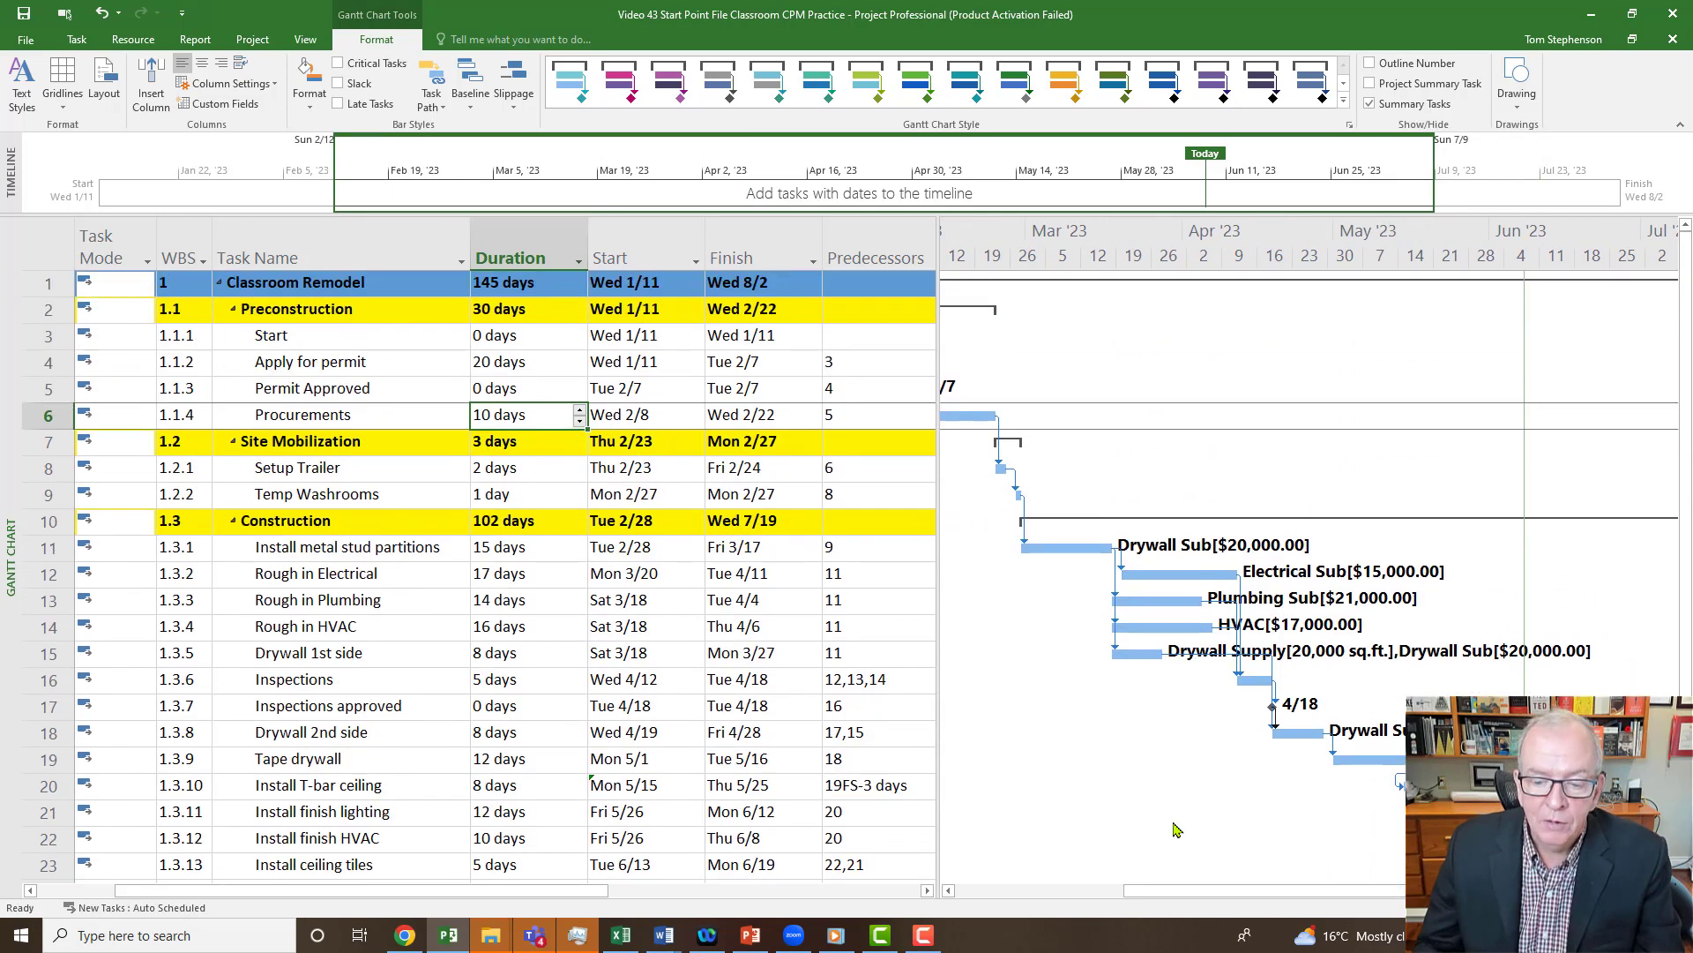
mouse_move(1180, 896)
left_mouse_down()
mouse_move(909, 898)
mouse_move(1113, 898)
mouse_move(1078, 897)
left_mouse_up()
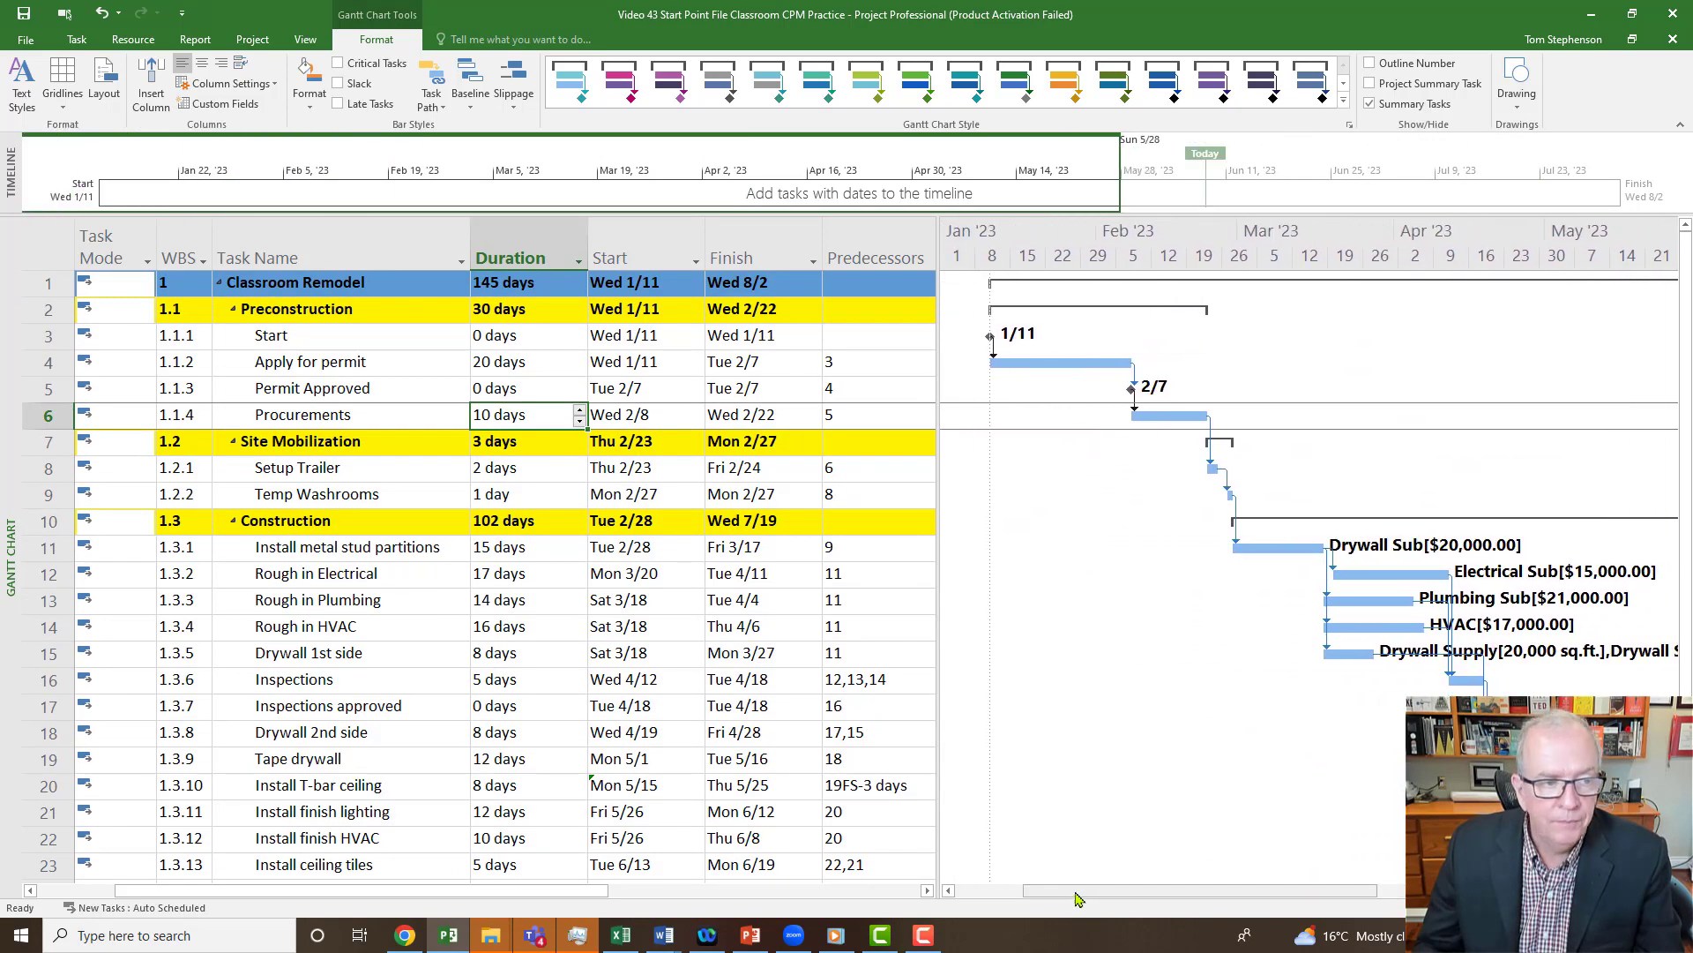
Step: Open the Network Diagram view and follow the task boxes from Start to Finish to see which are critical
right_click(5, 381)
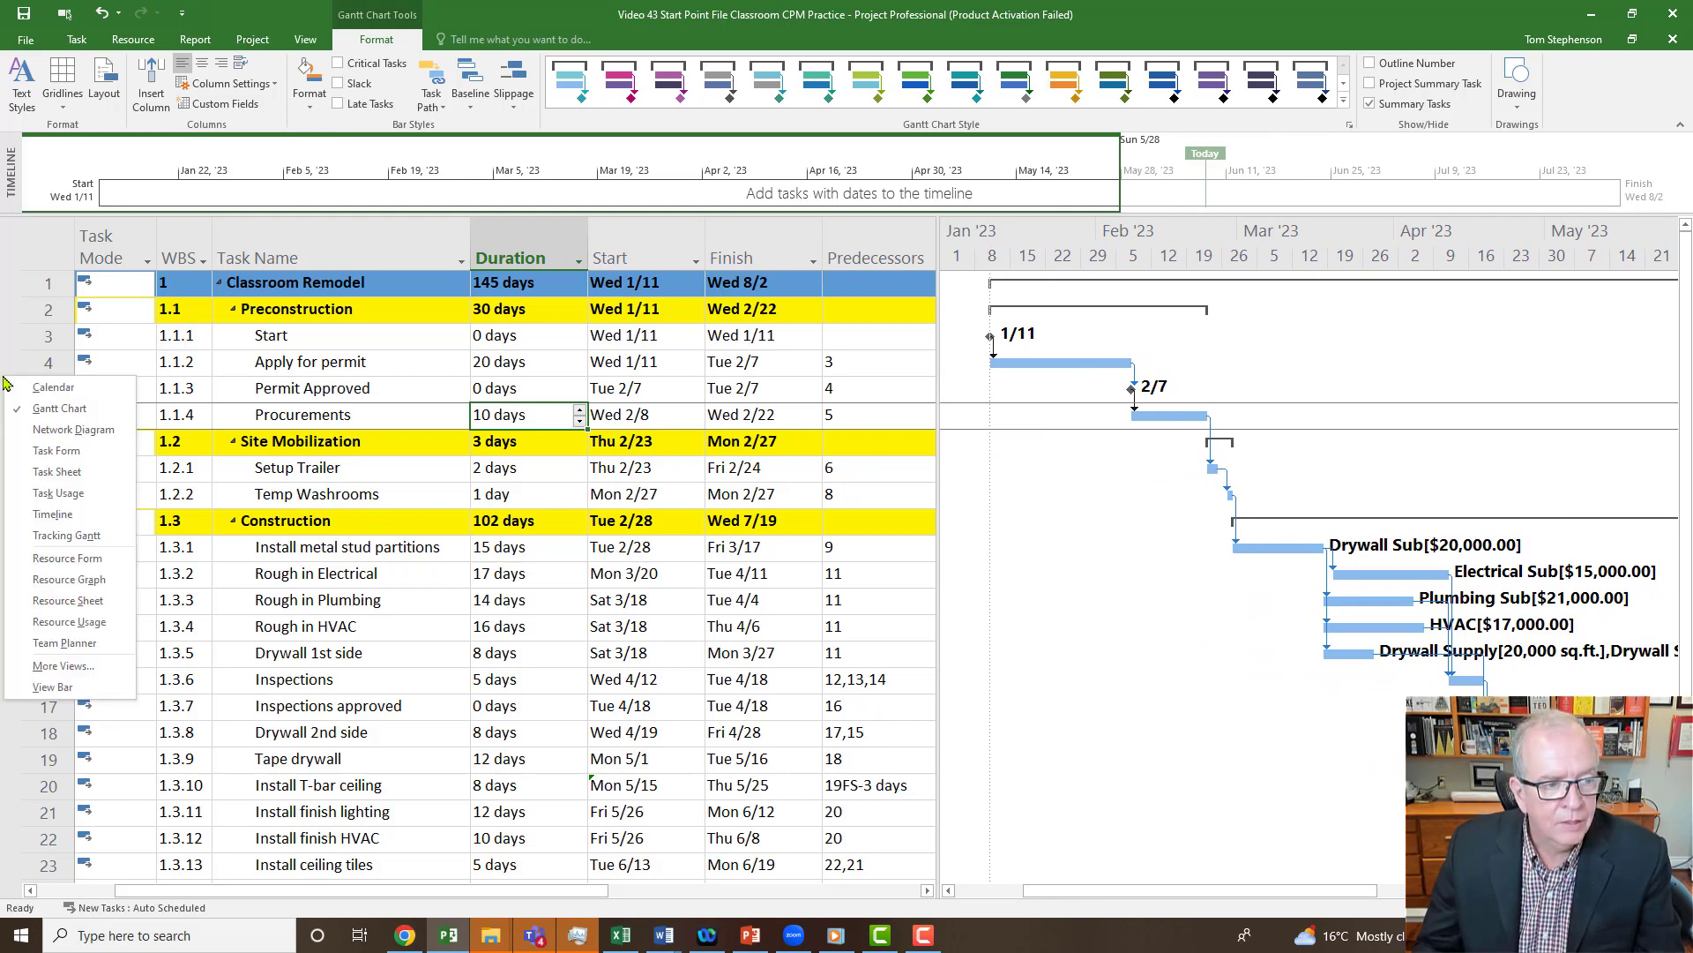
left_click(26, 430)
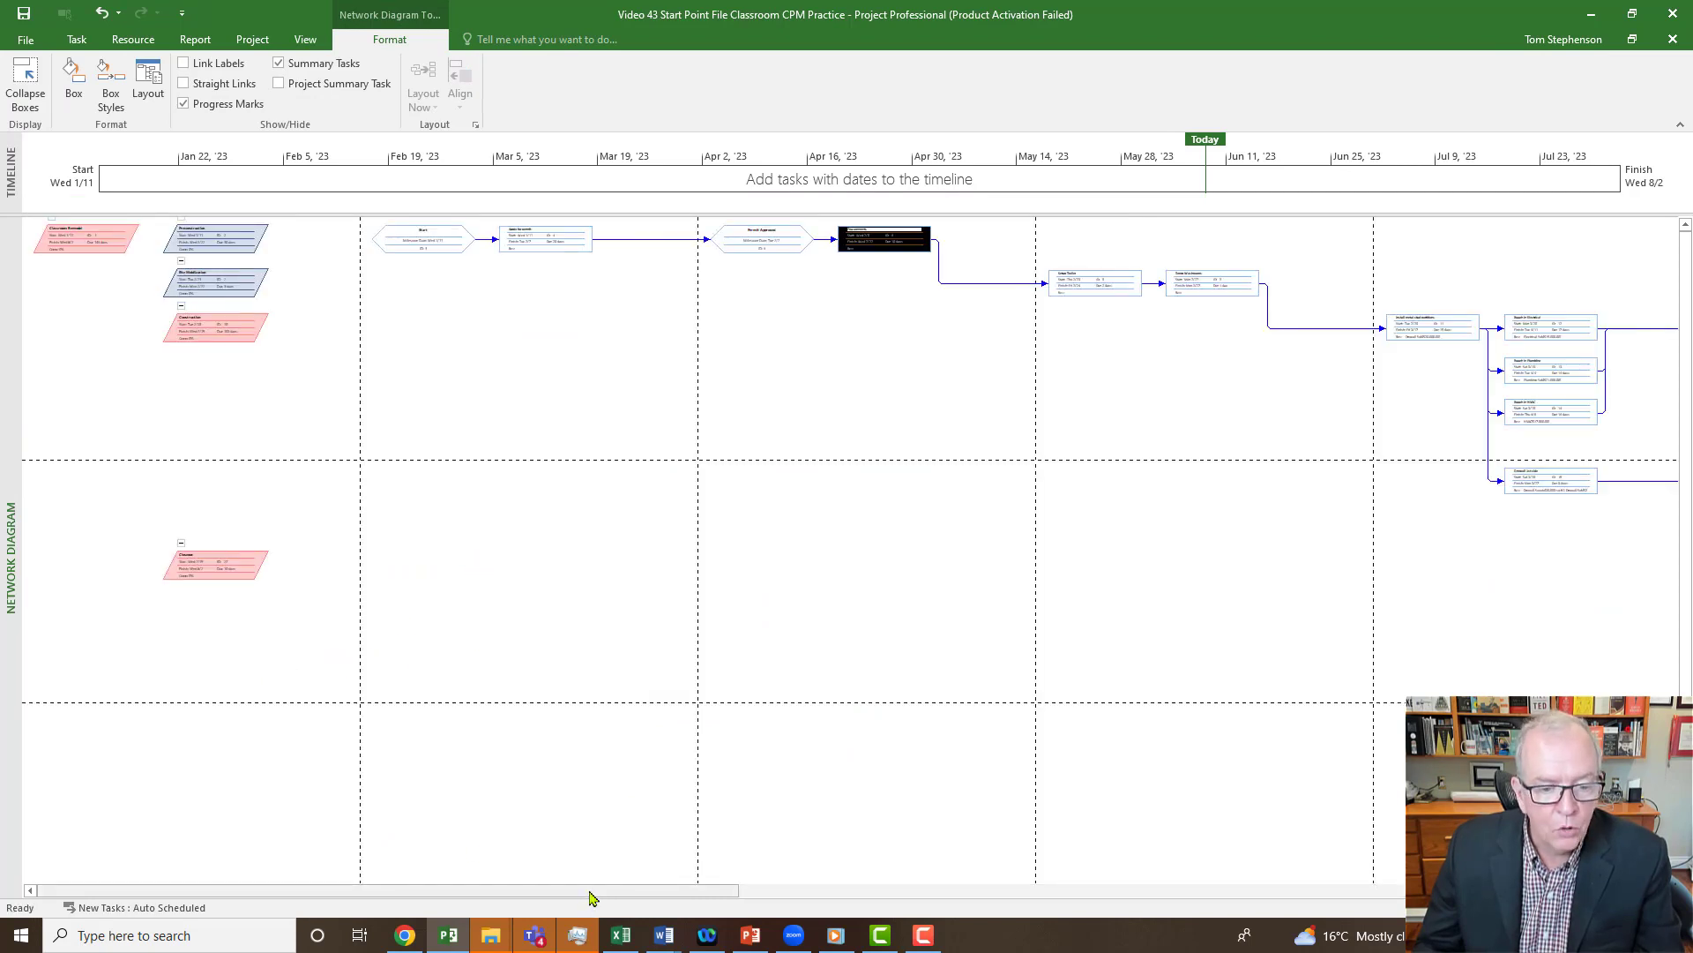
left_click_drag(591, 897, 1553, 891)
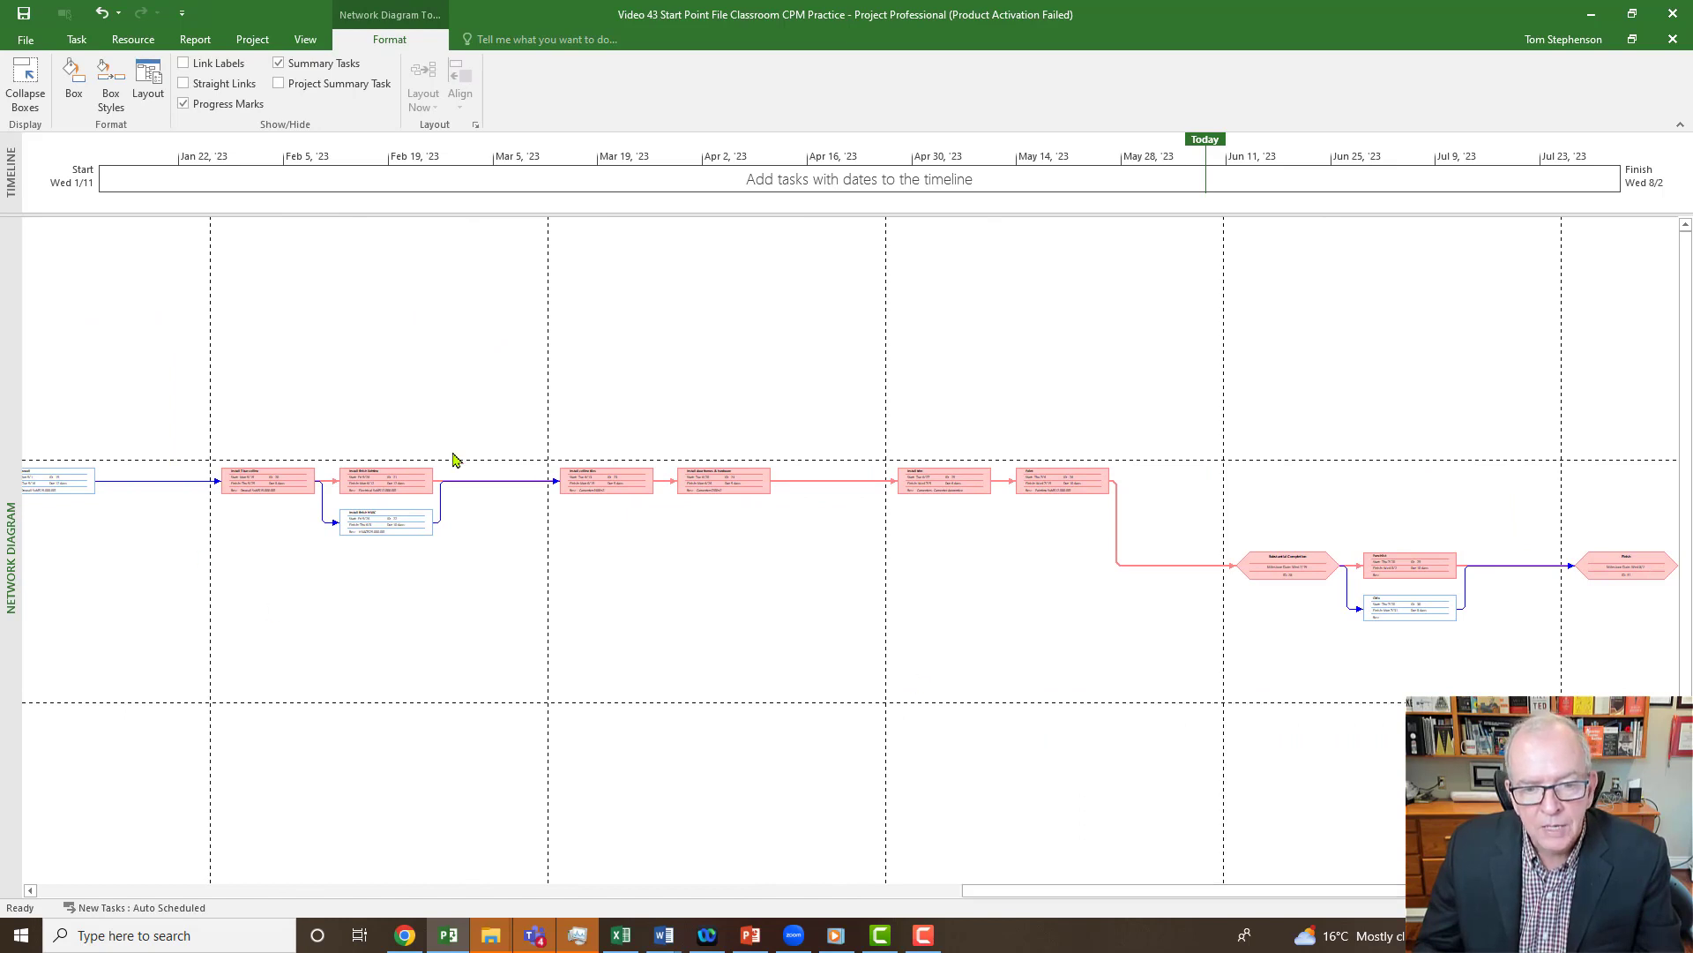
left_click_drag(1248, 889, 312, 853)
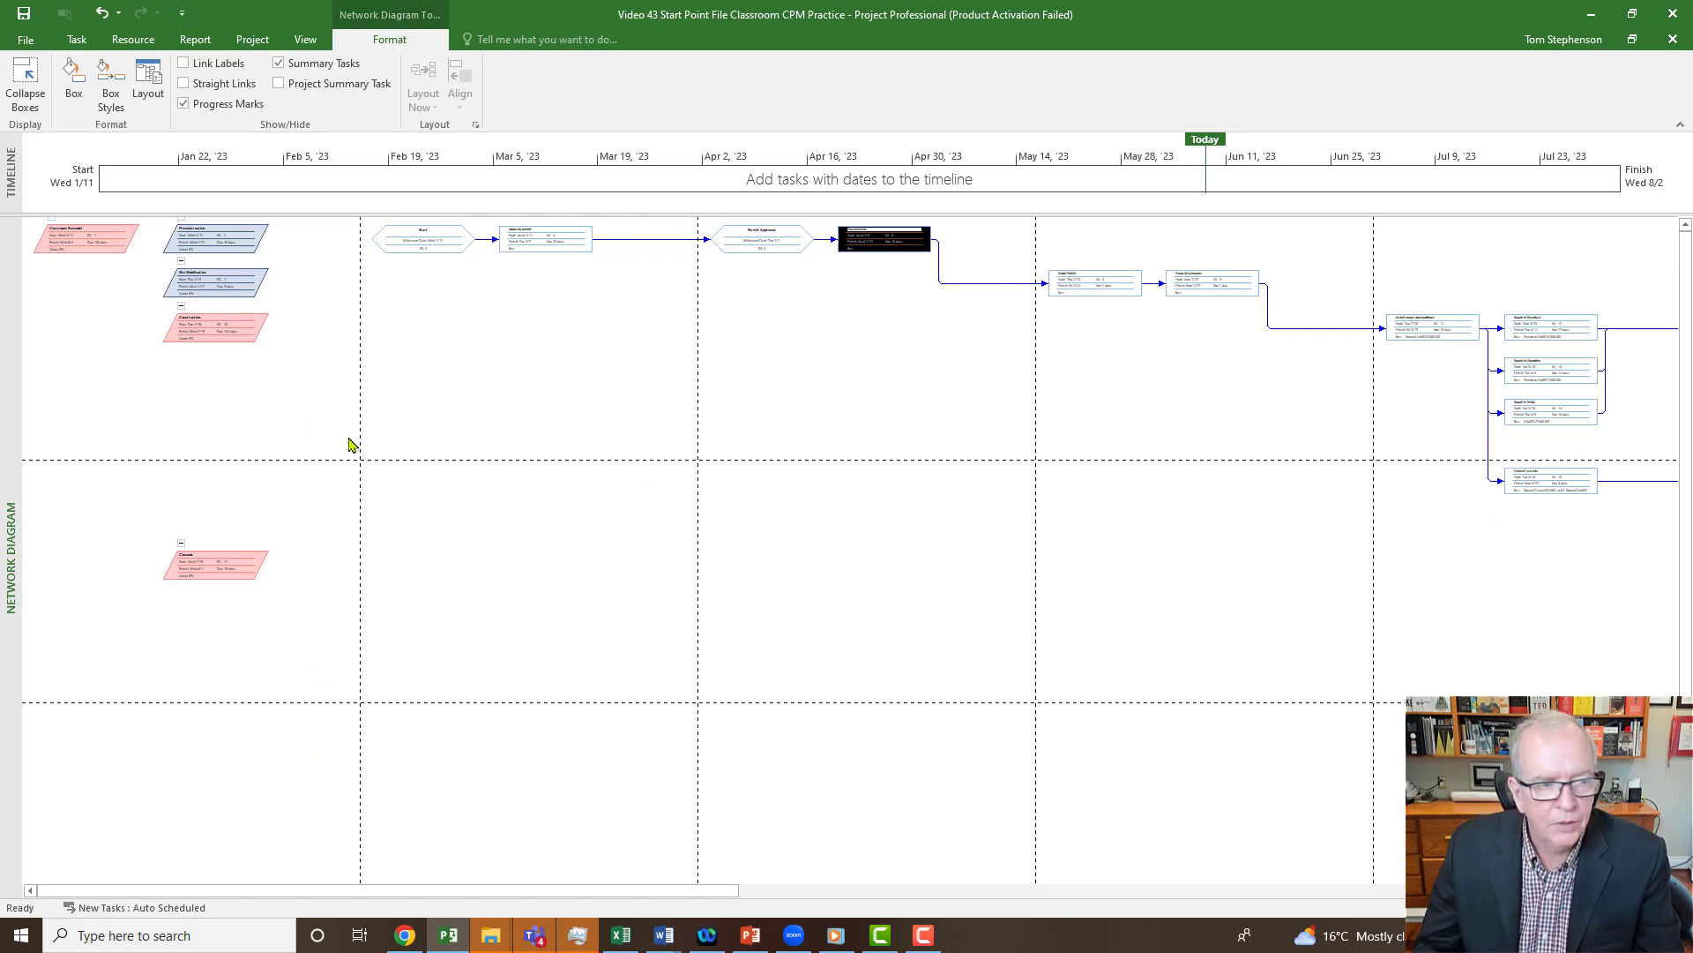
Step: Return to the Gantt Chart view and look over the construction task bars and the start of the schedule
right_click(10, 351)
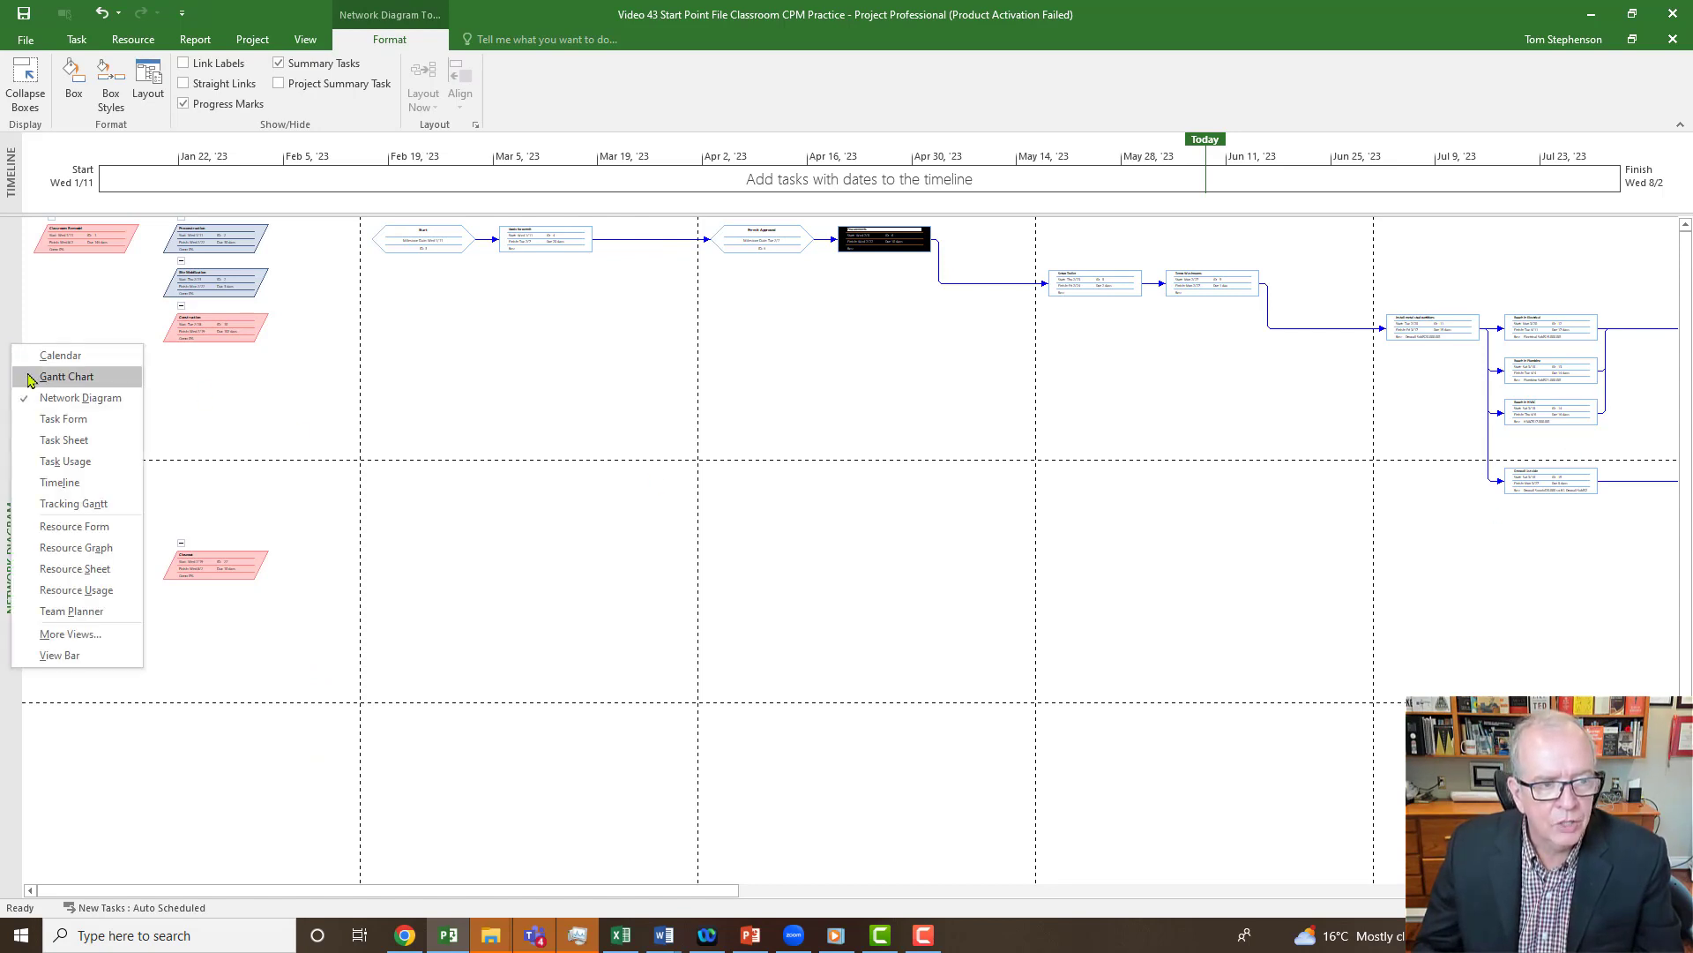
left_click(66, 377)
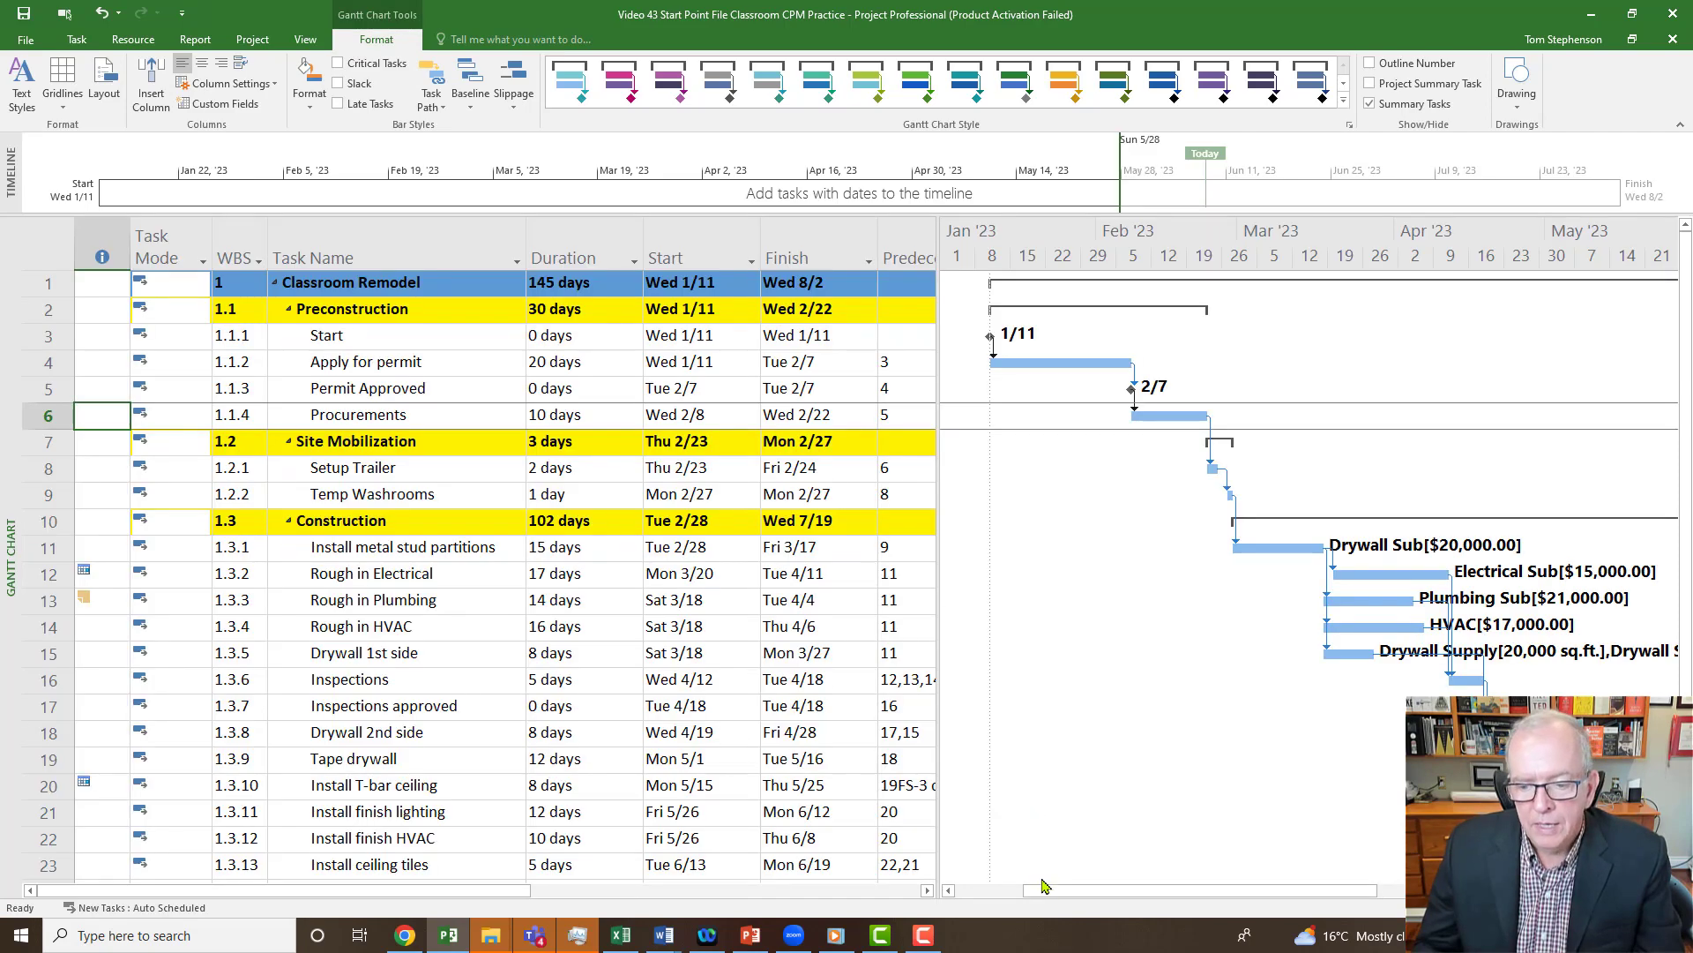
left_click_drag(1072, 891, 1222, 891)
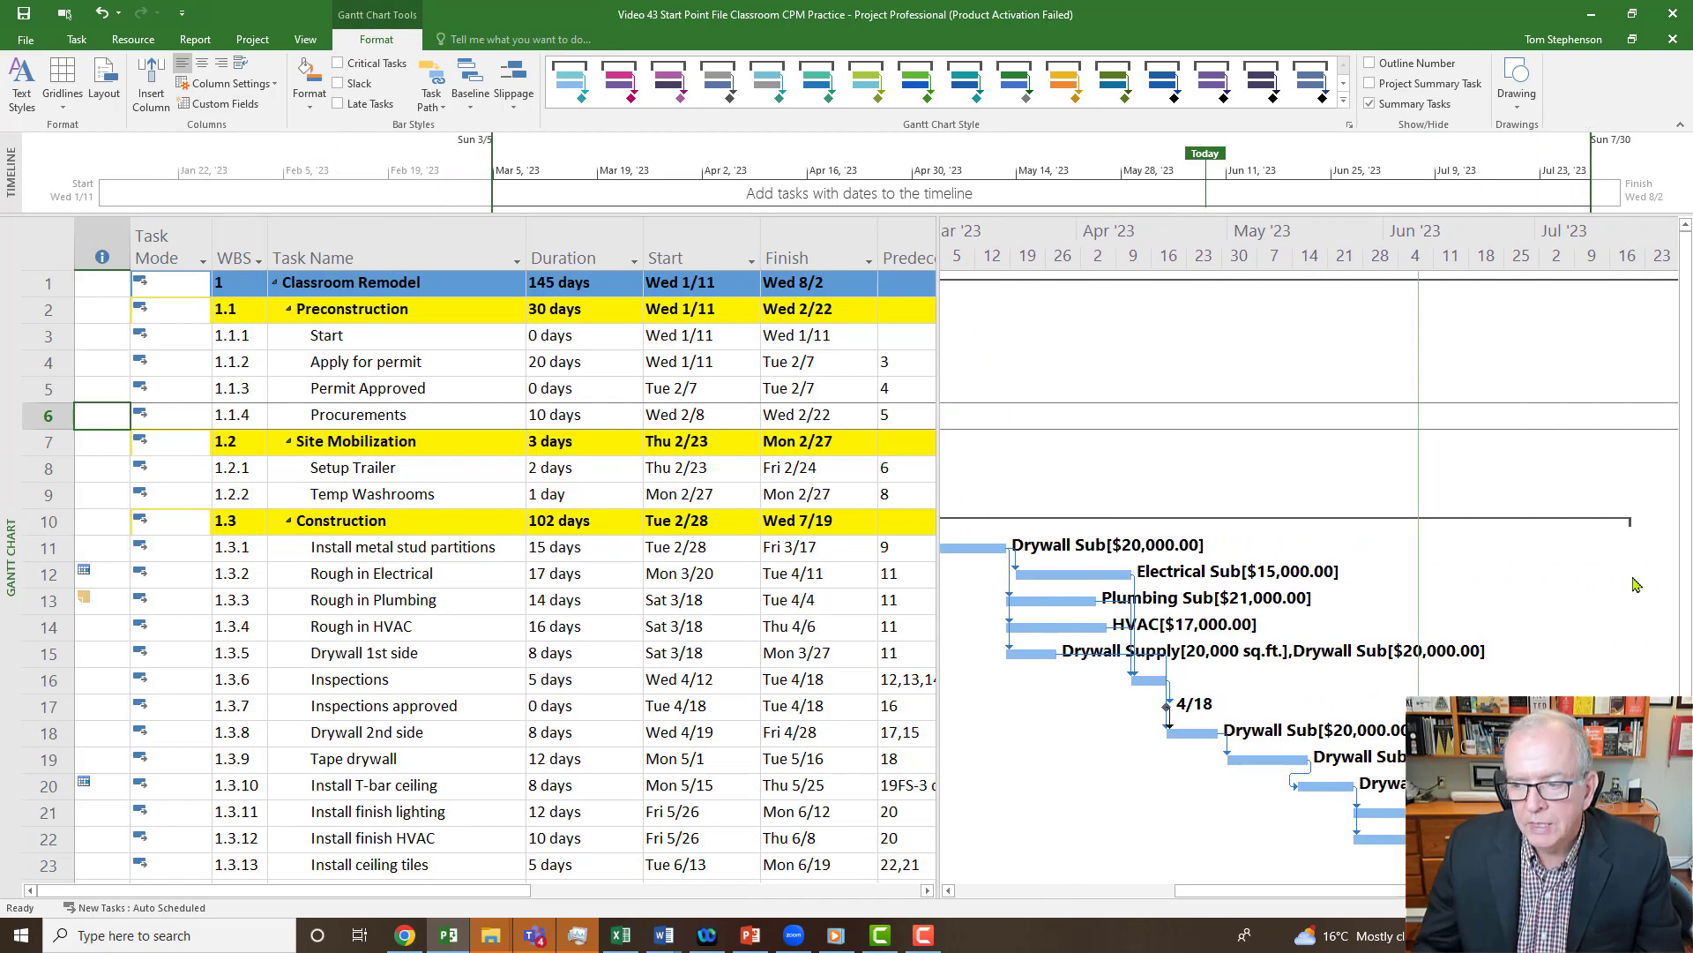
scroll(1687, 575, "down", 3)
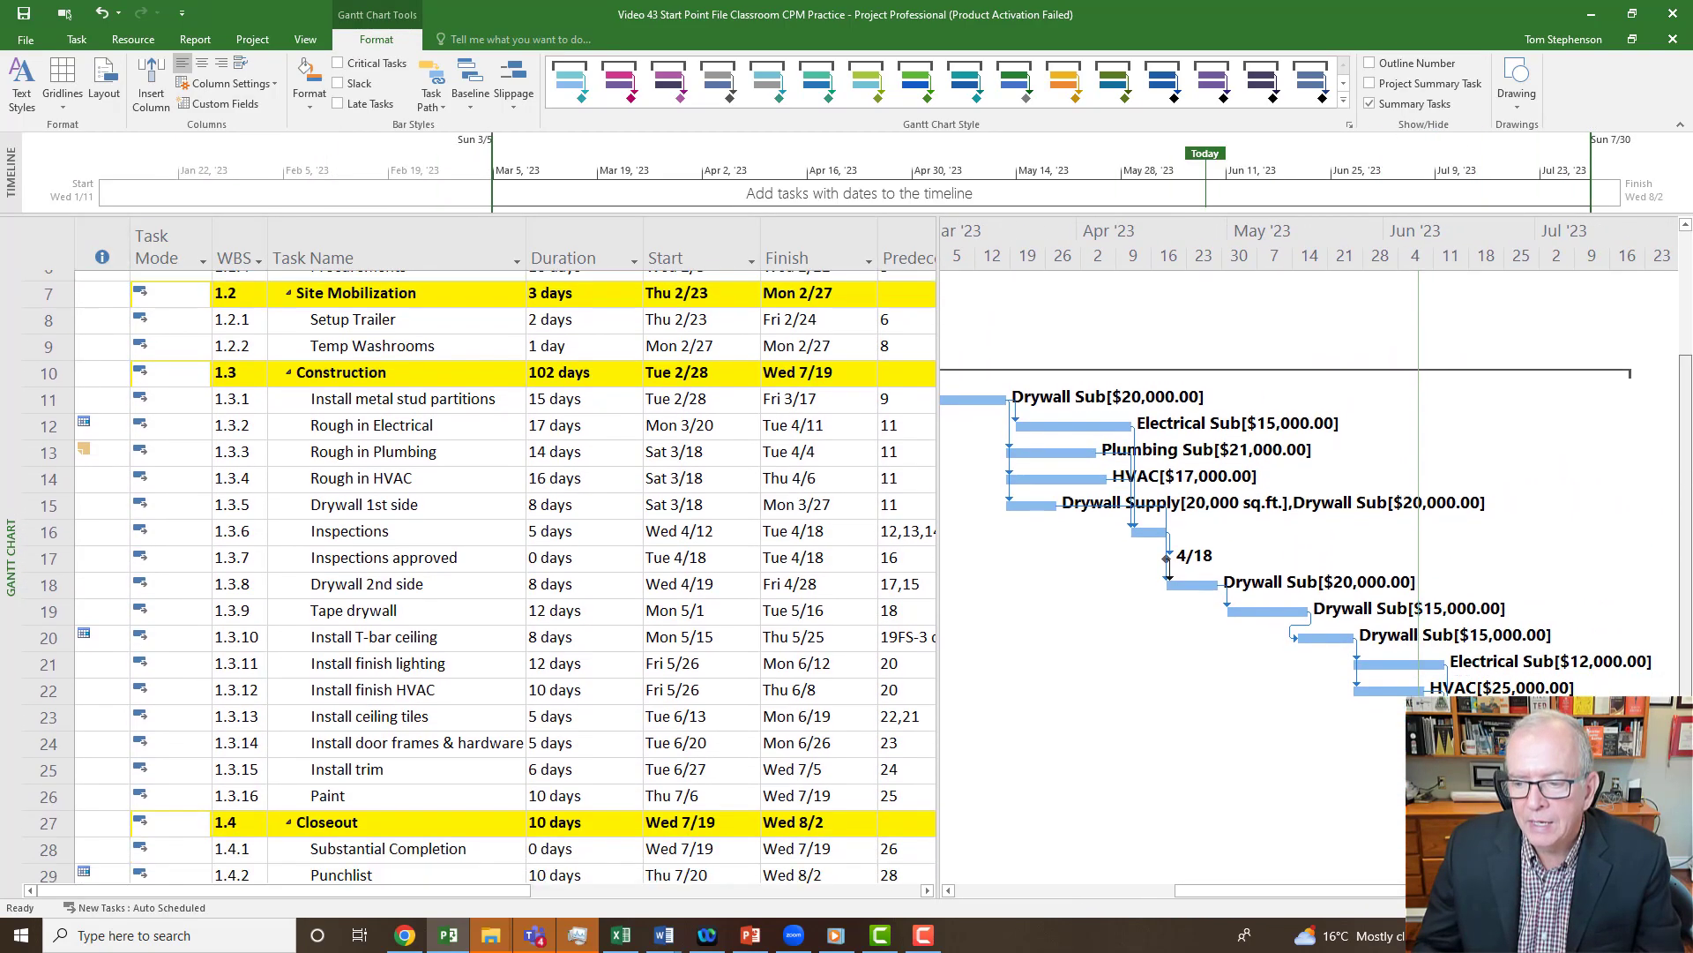
scroll(1686, 386, "up", 2)
scroll(1686, 386, "up", 1)
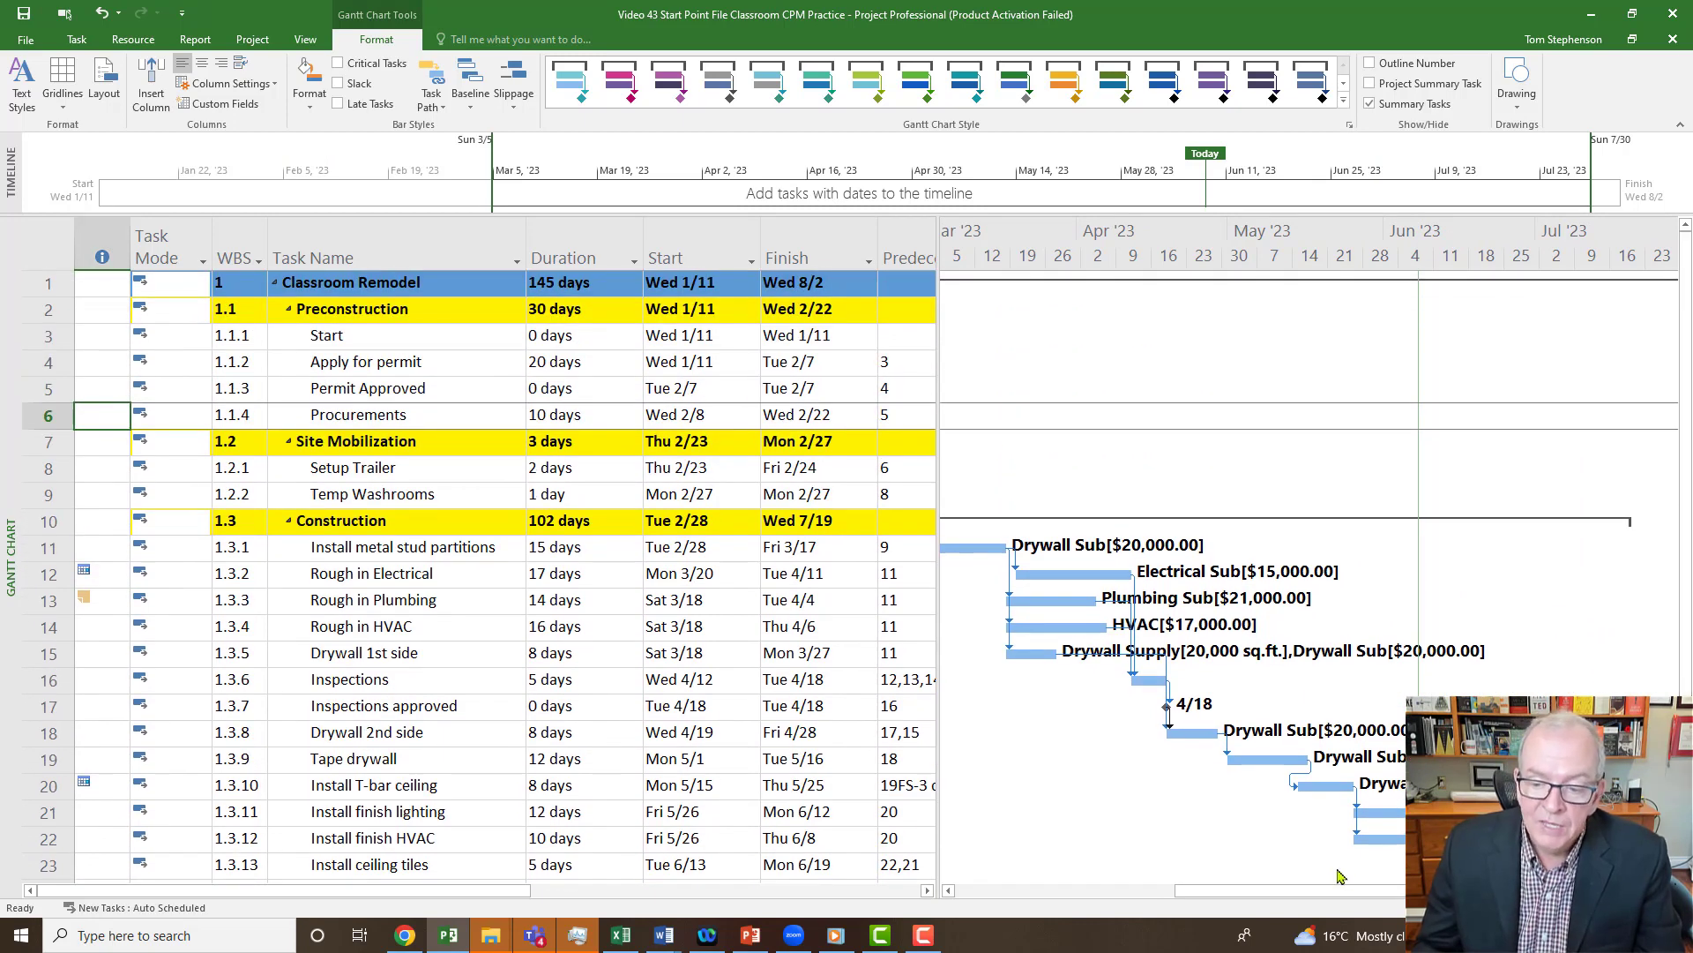
left_click_drag(1284, 891, 1173, 901)
scroll(1173, 901, "left", 4)
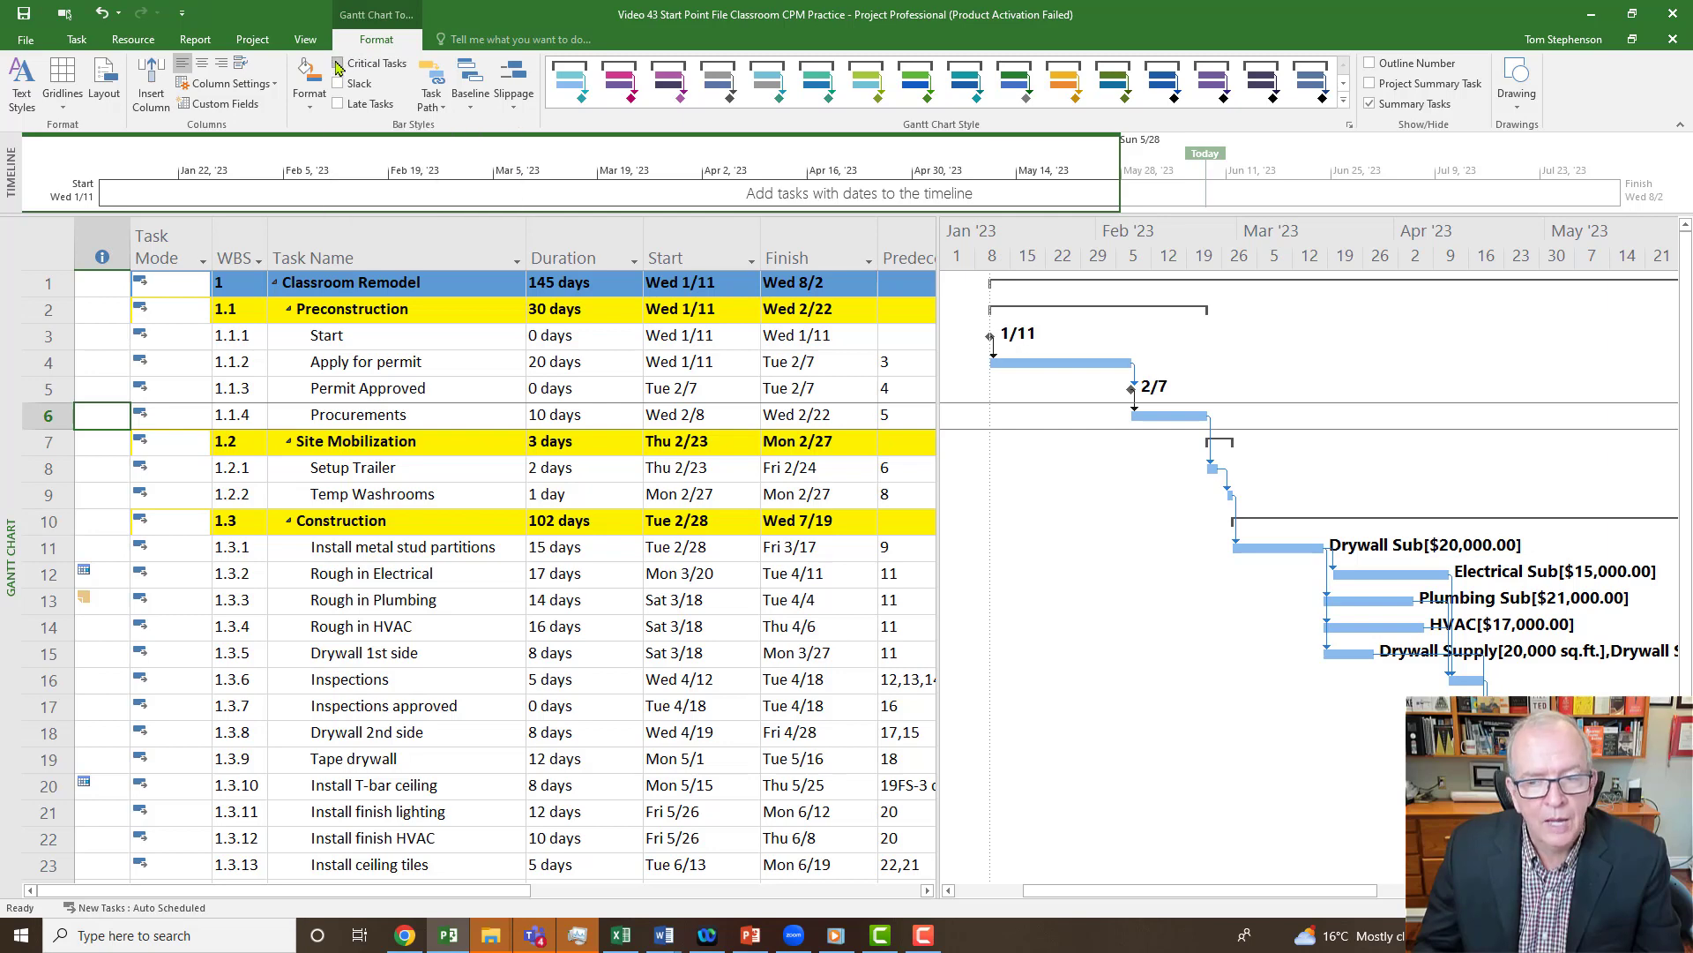
Step: Turn on Critical Tasks highlighting in the Gantt chart and check the bars through Closeout
left_click(338, 63)
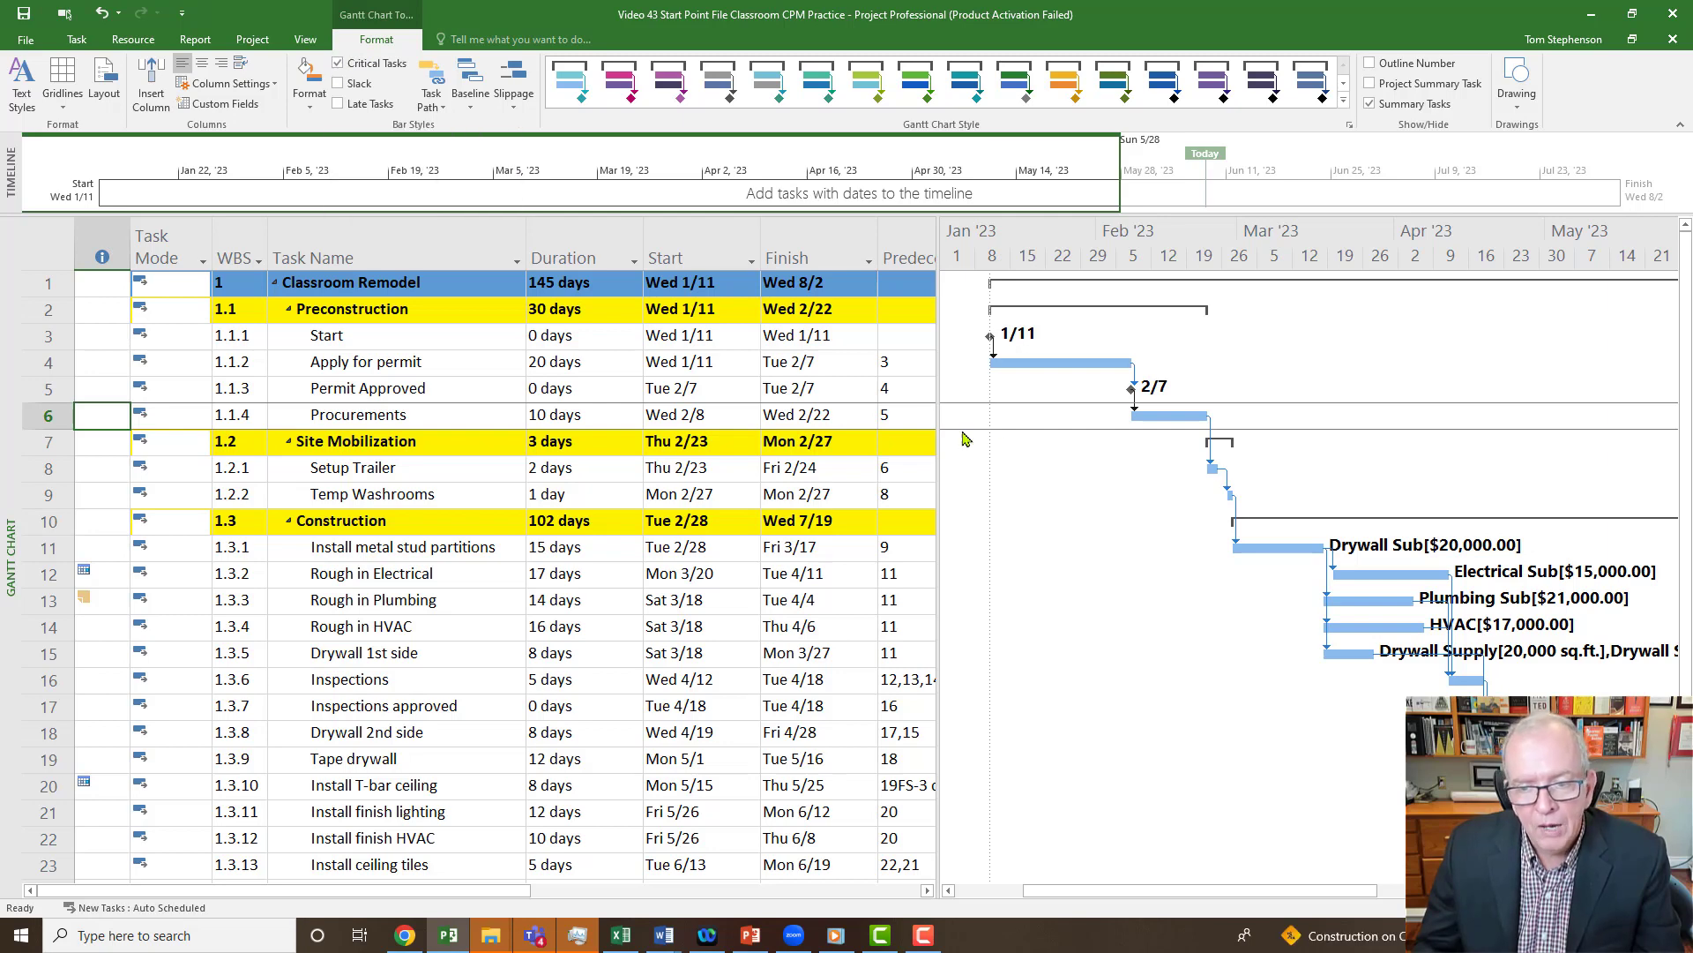
left_click_drag(1228, 901, 1399, 901)
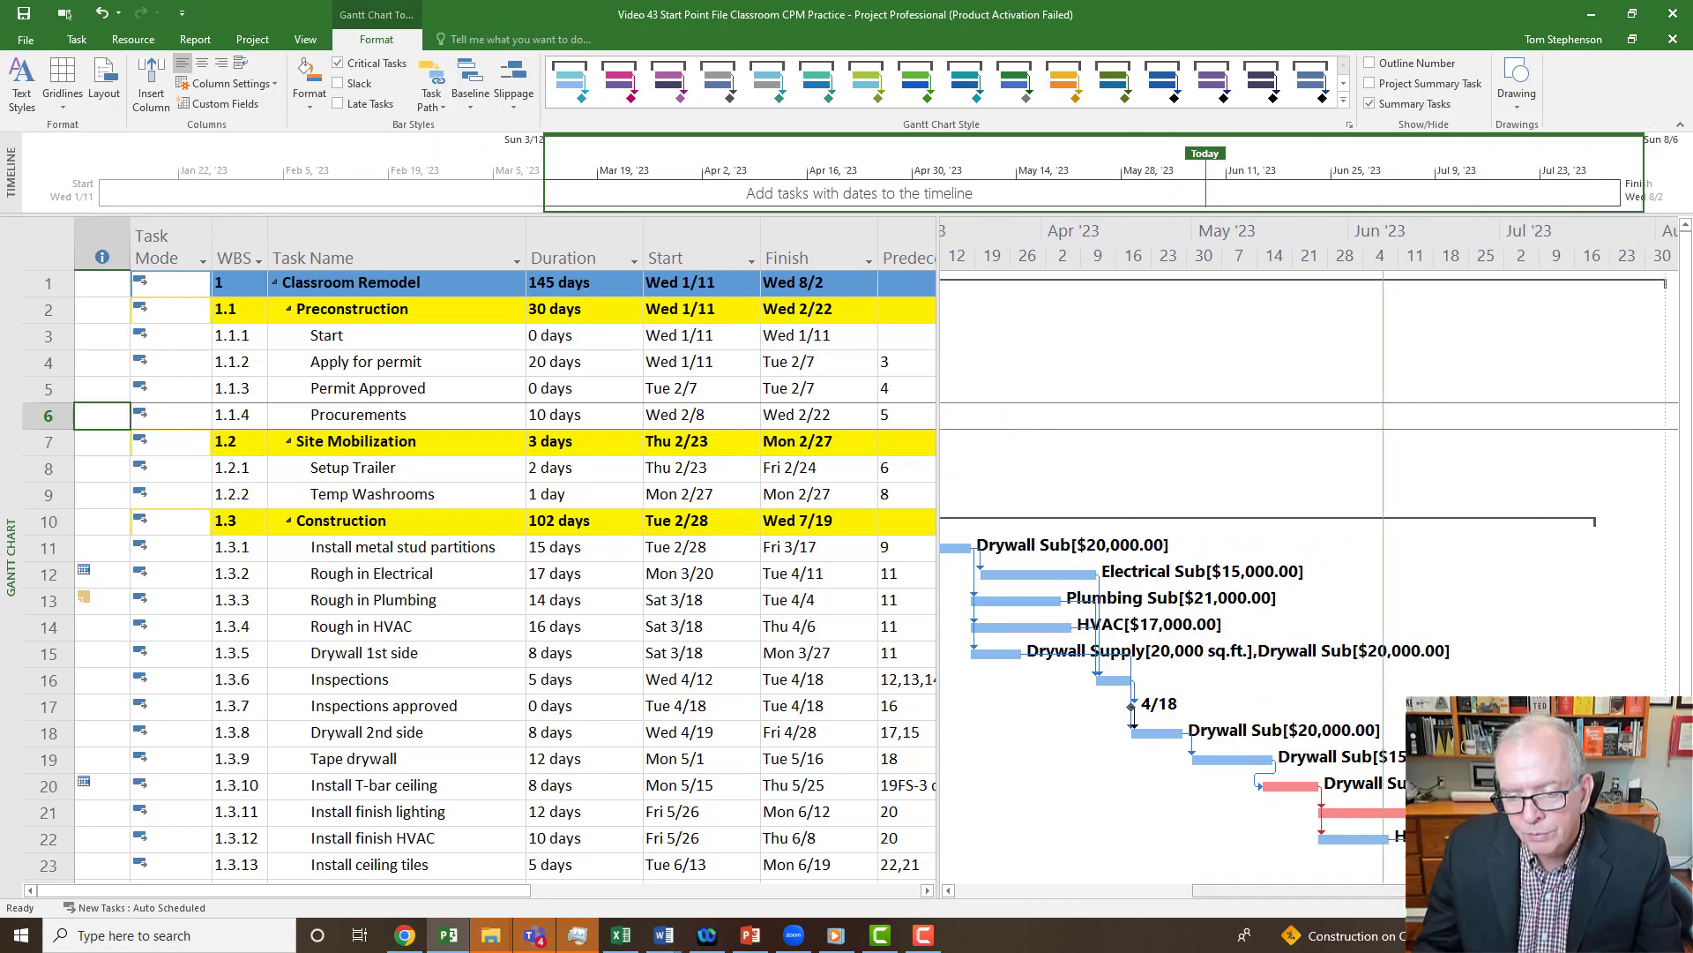
scroll(1403, 838, "down", 4)
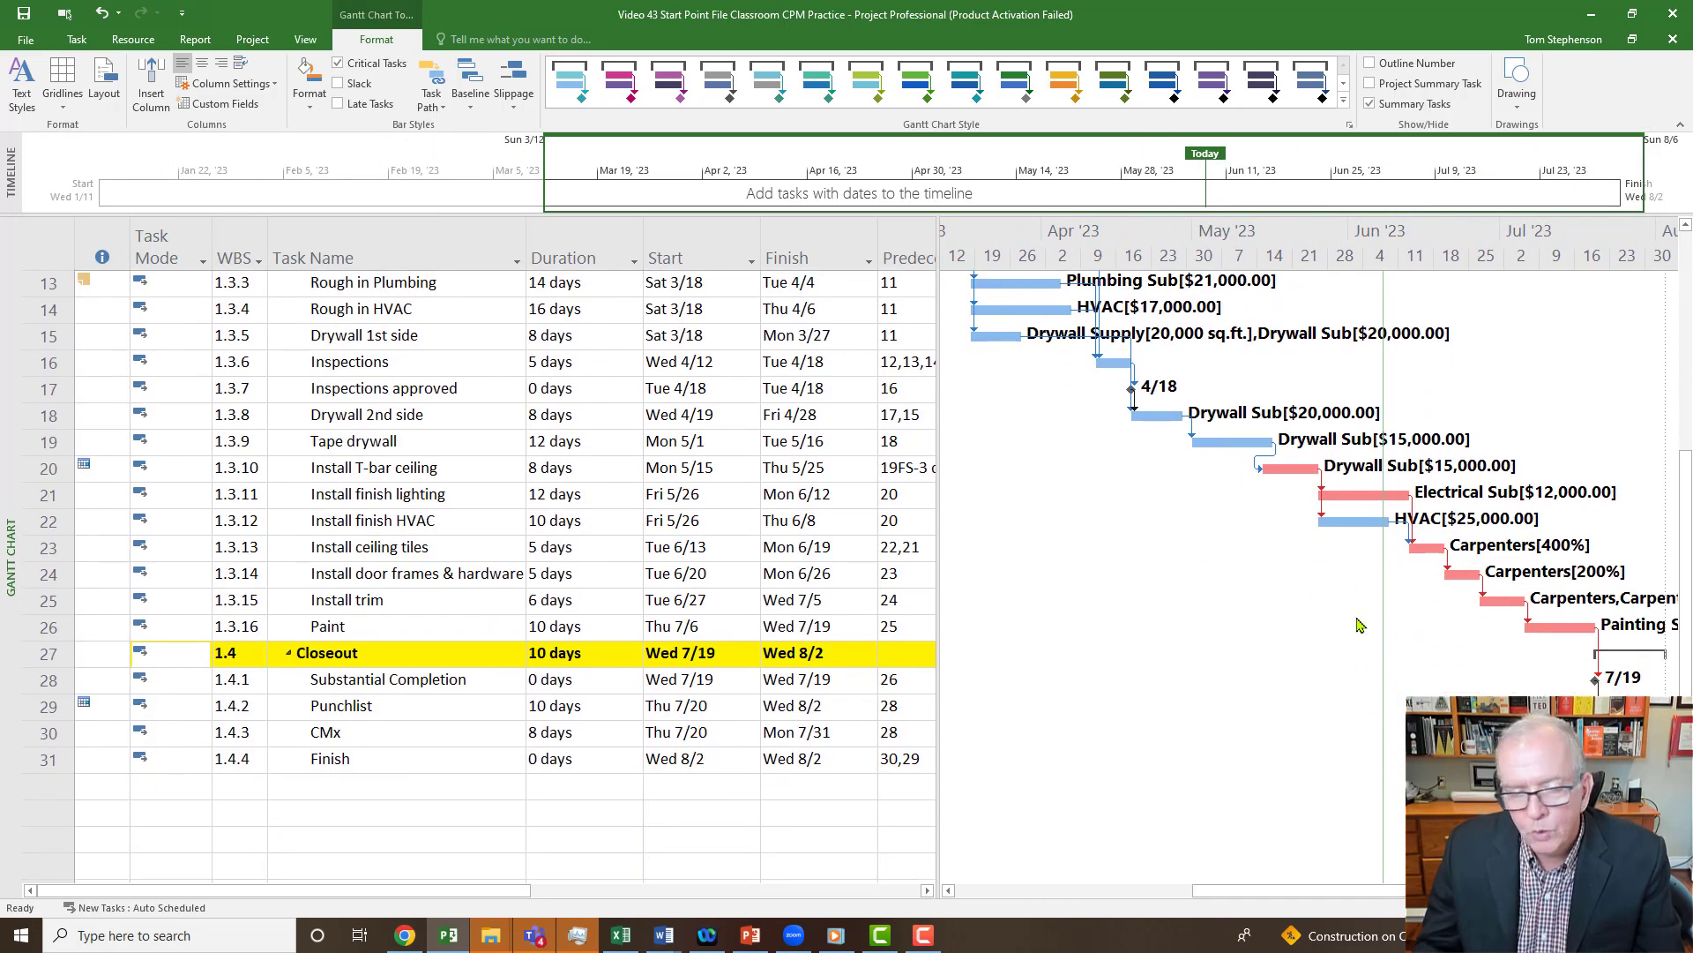
Step: Switch to the Network Diagram view and examine the first activities to see whether they lie on the critical path
right_click(4, 394)
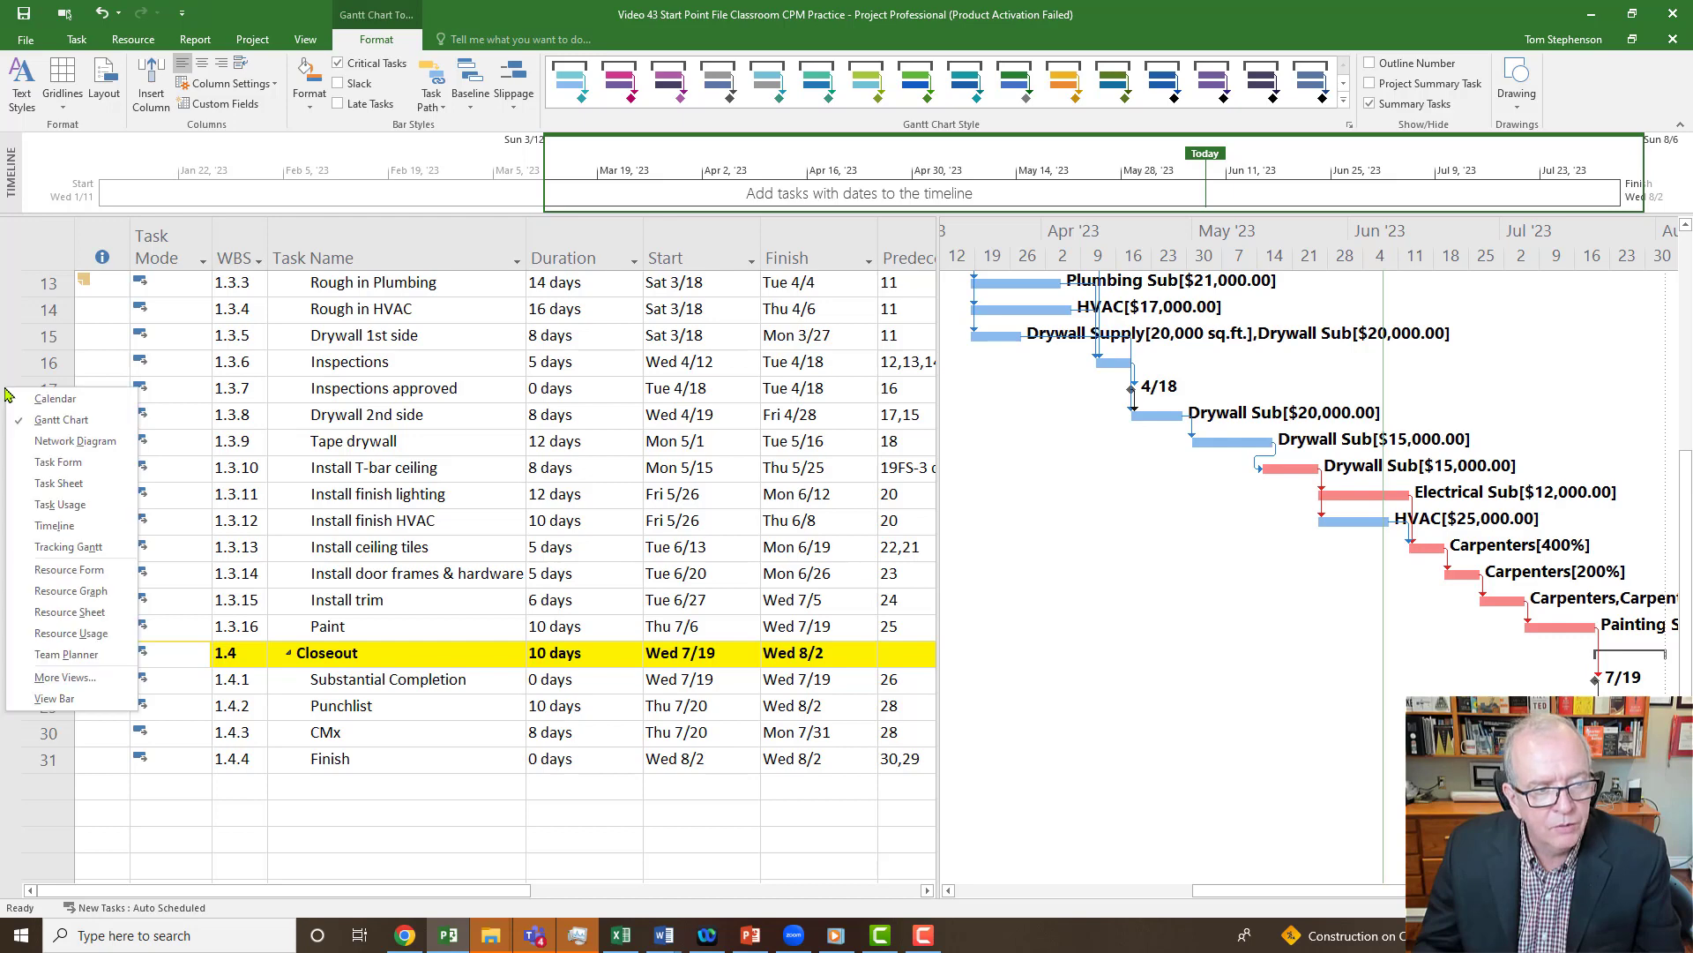
key("Escape")
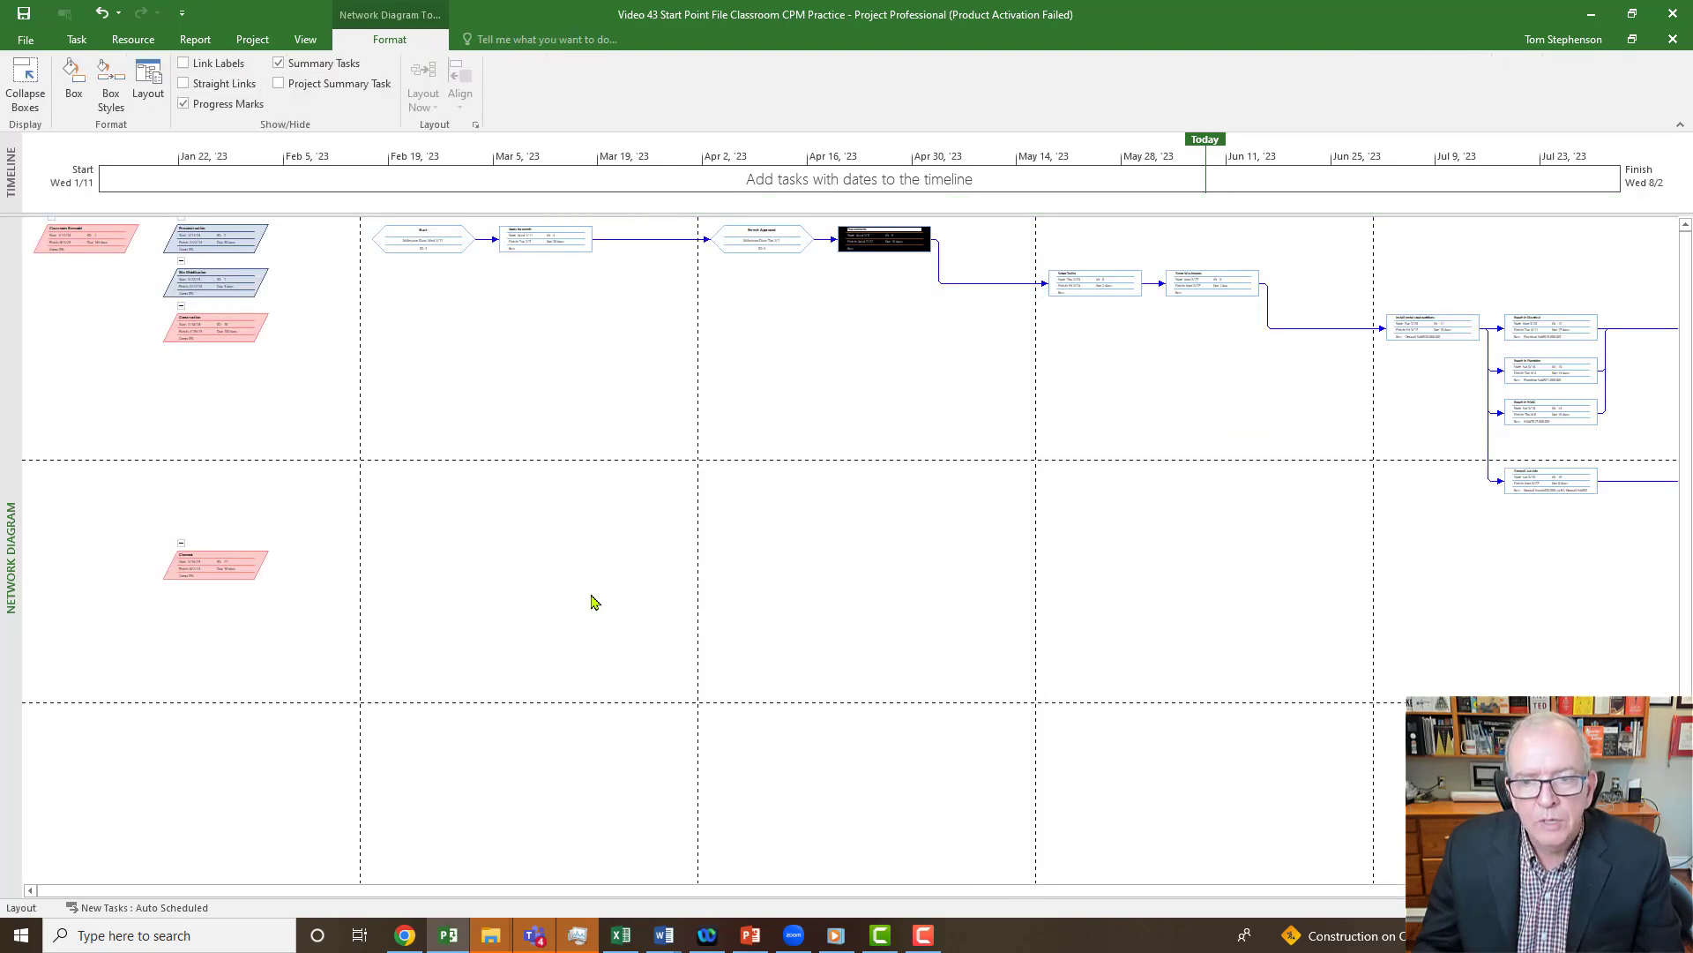
left_click_drag(739, 891, 582, 829)
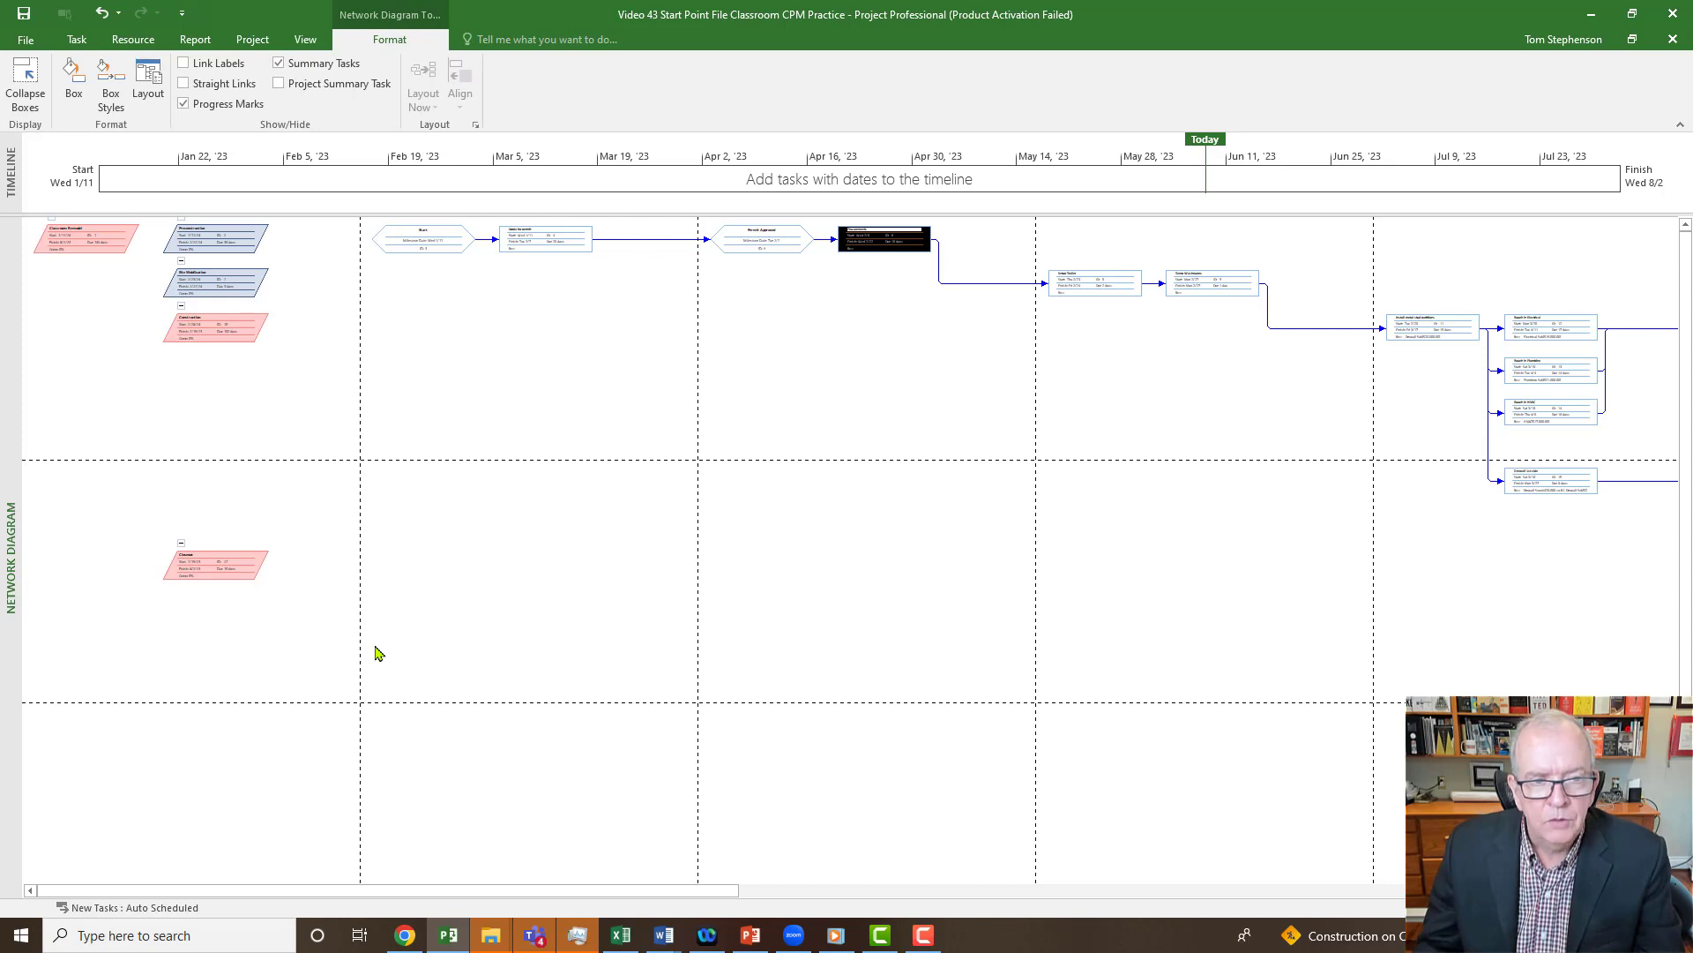
left_click_drag(657, 899, 738, 899)
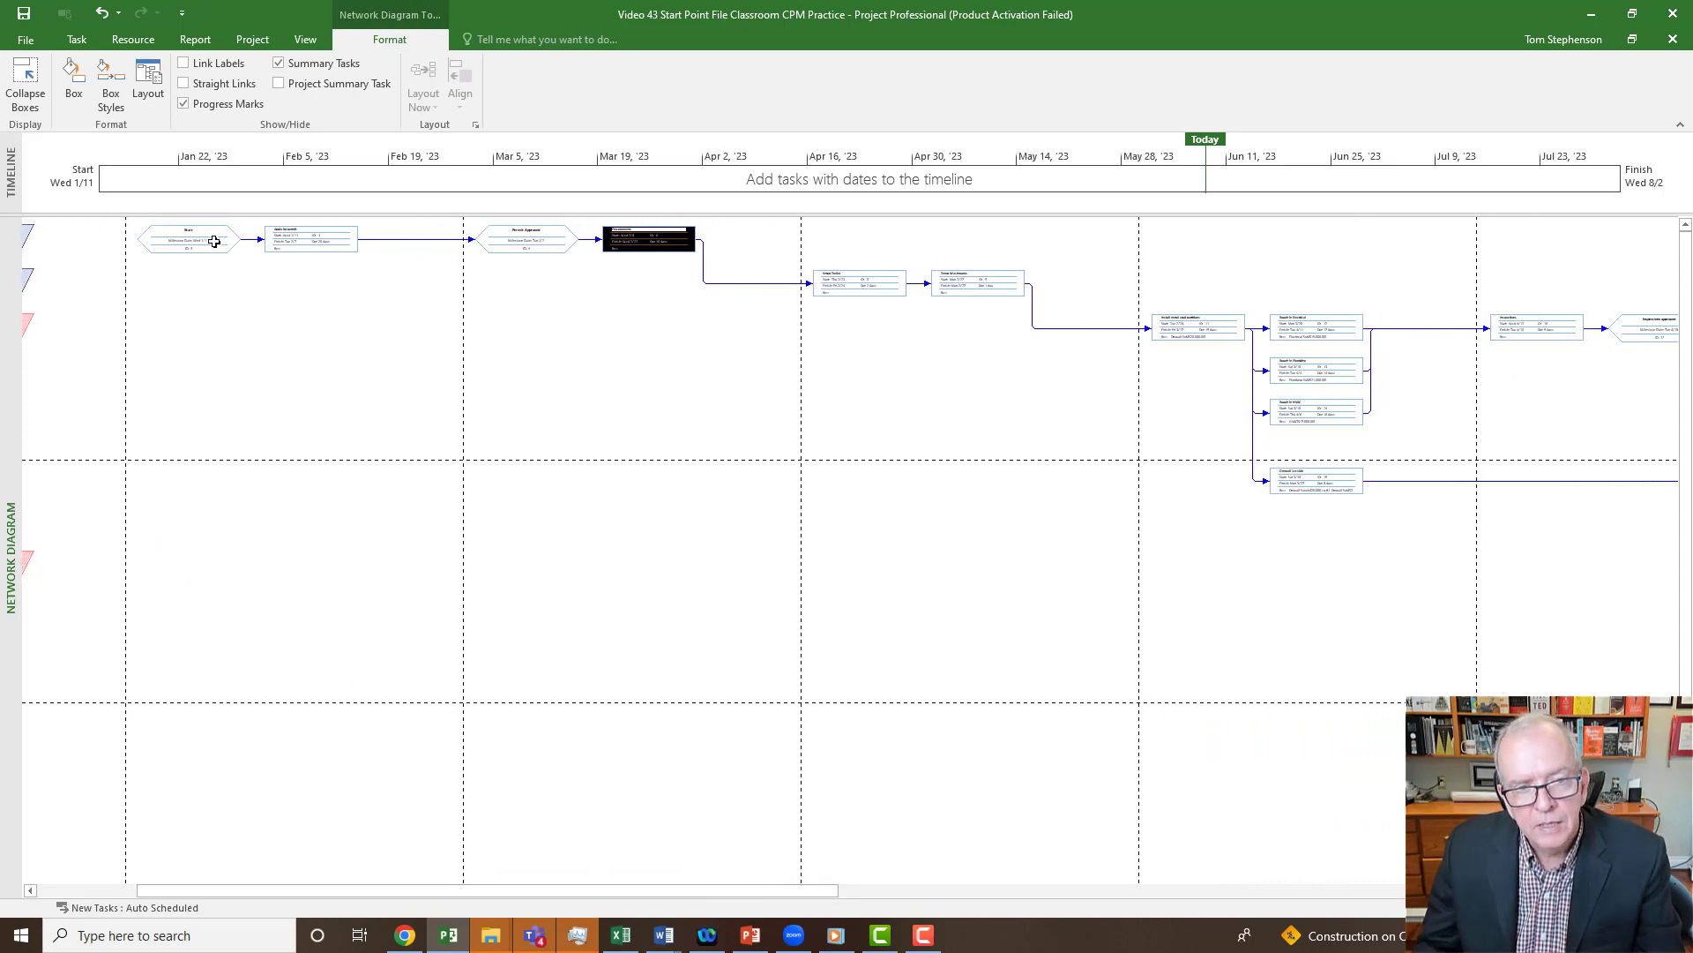
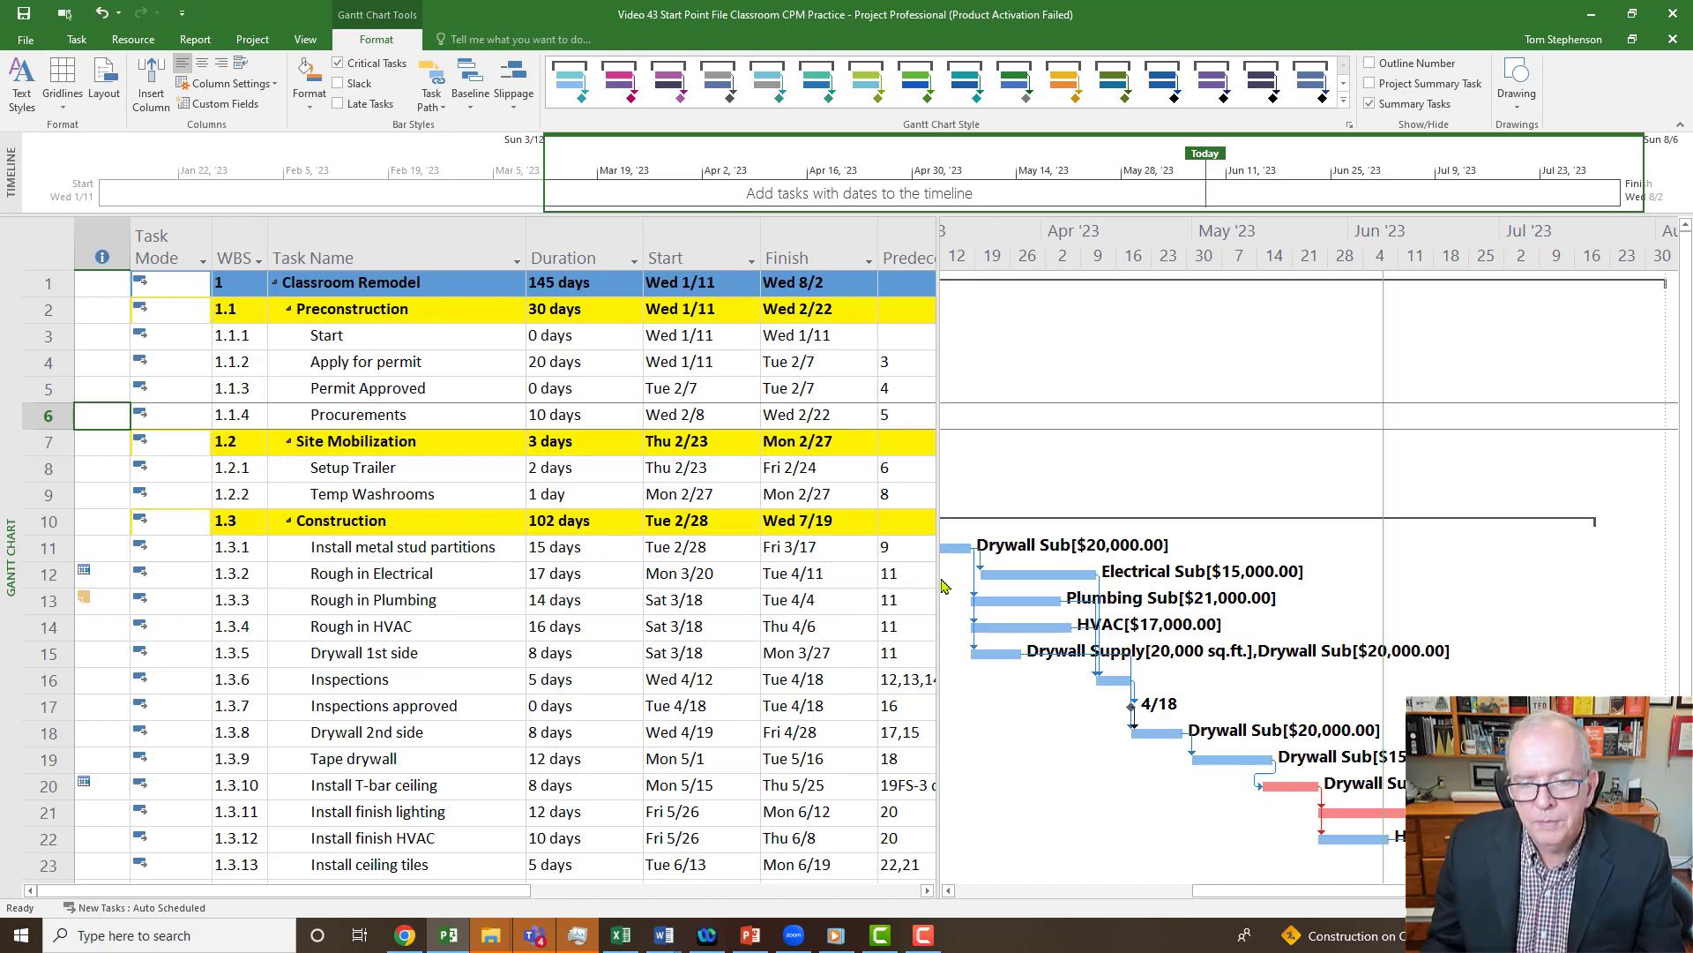
Step: Go back to the Gantt Chart view and examine where the critical path begins and how the earlier tasks connect to it
left_click_drag(949, 586, 953, 586)
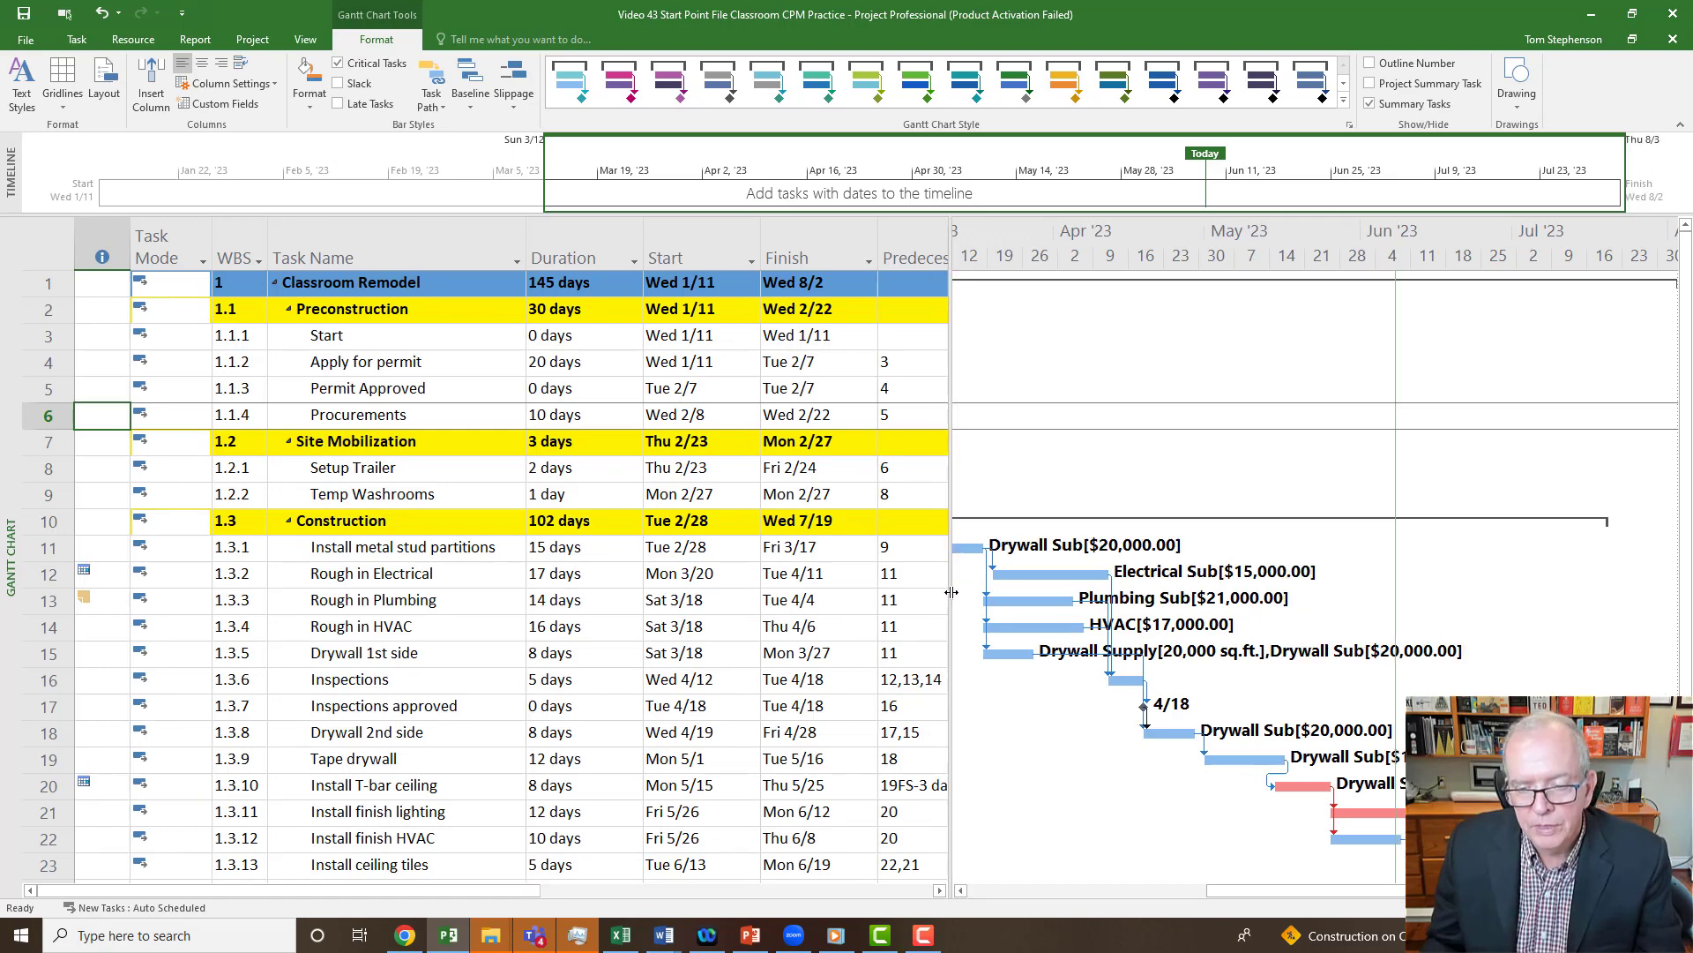
left_click_drag(1323, 893, 1267, 883)
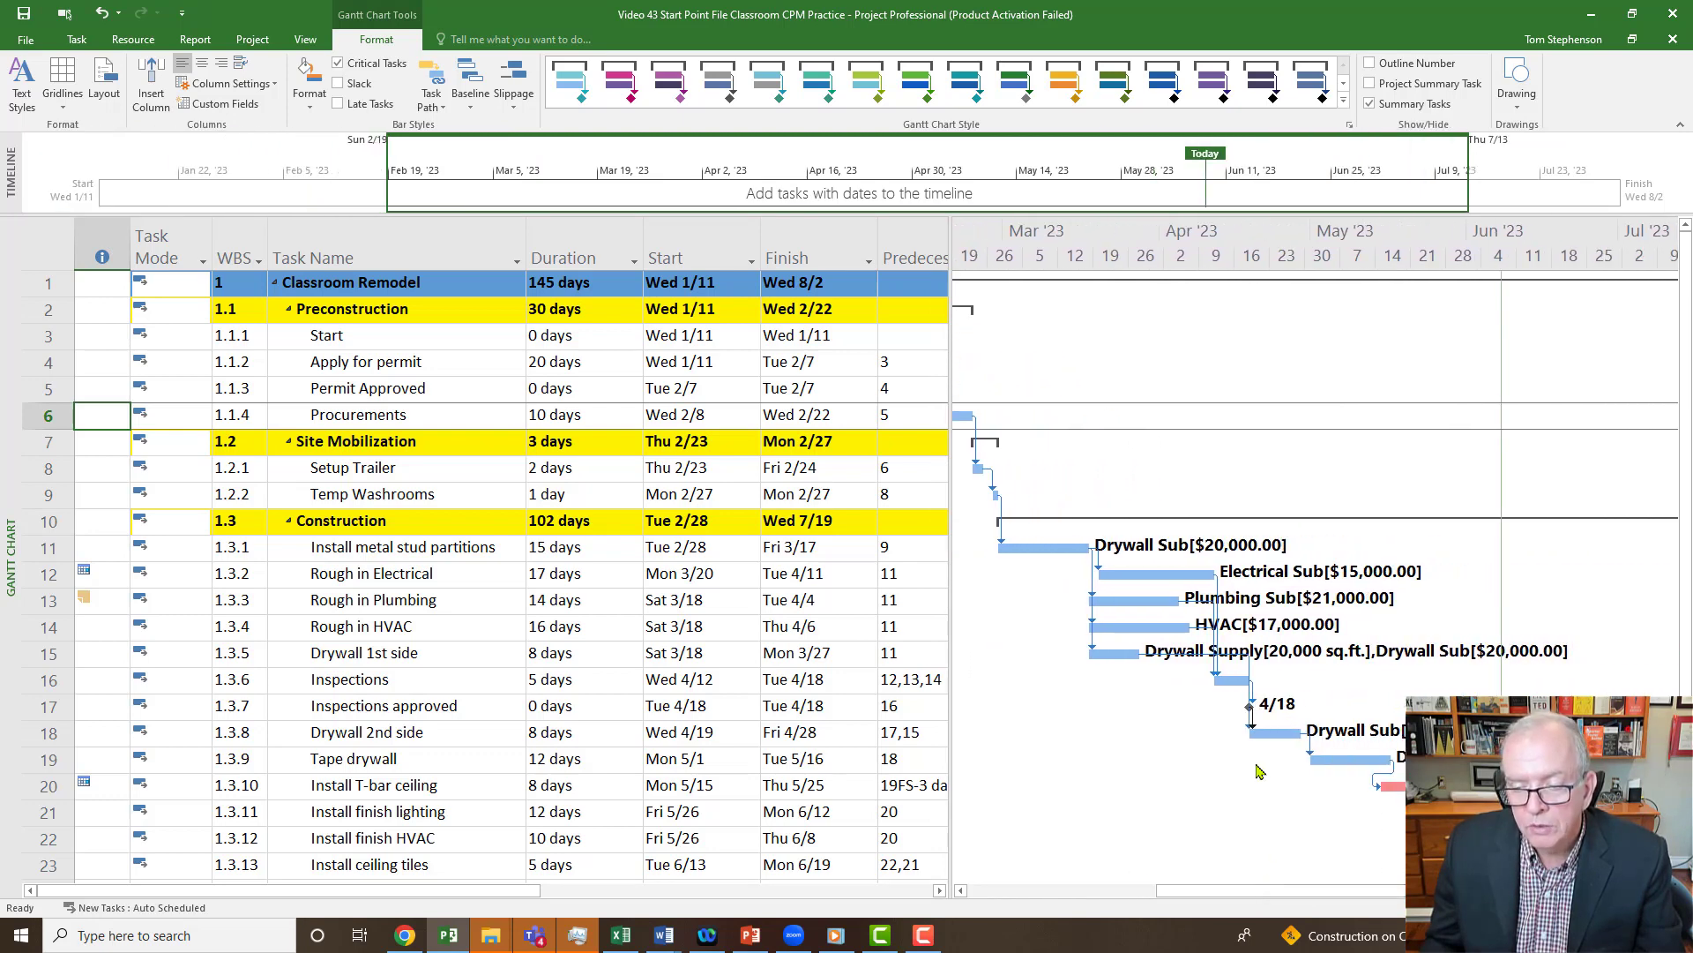
scroll(1260, 772, "down", 2)
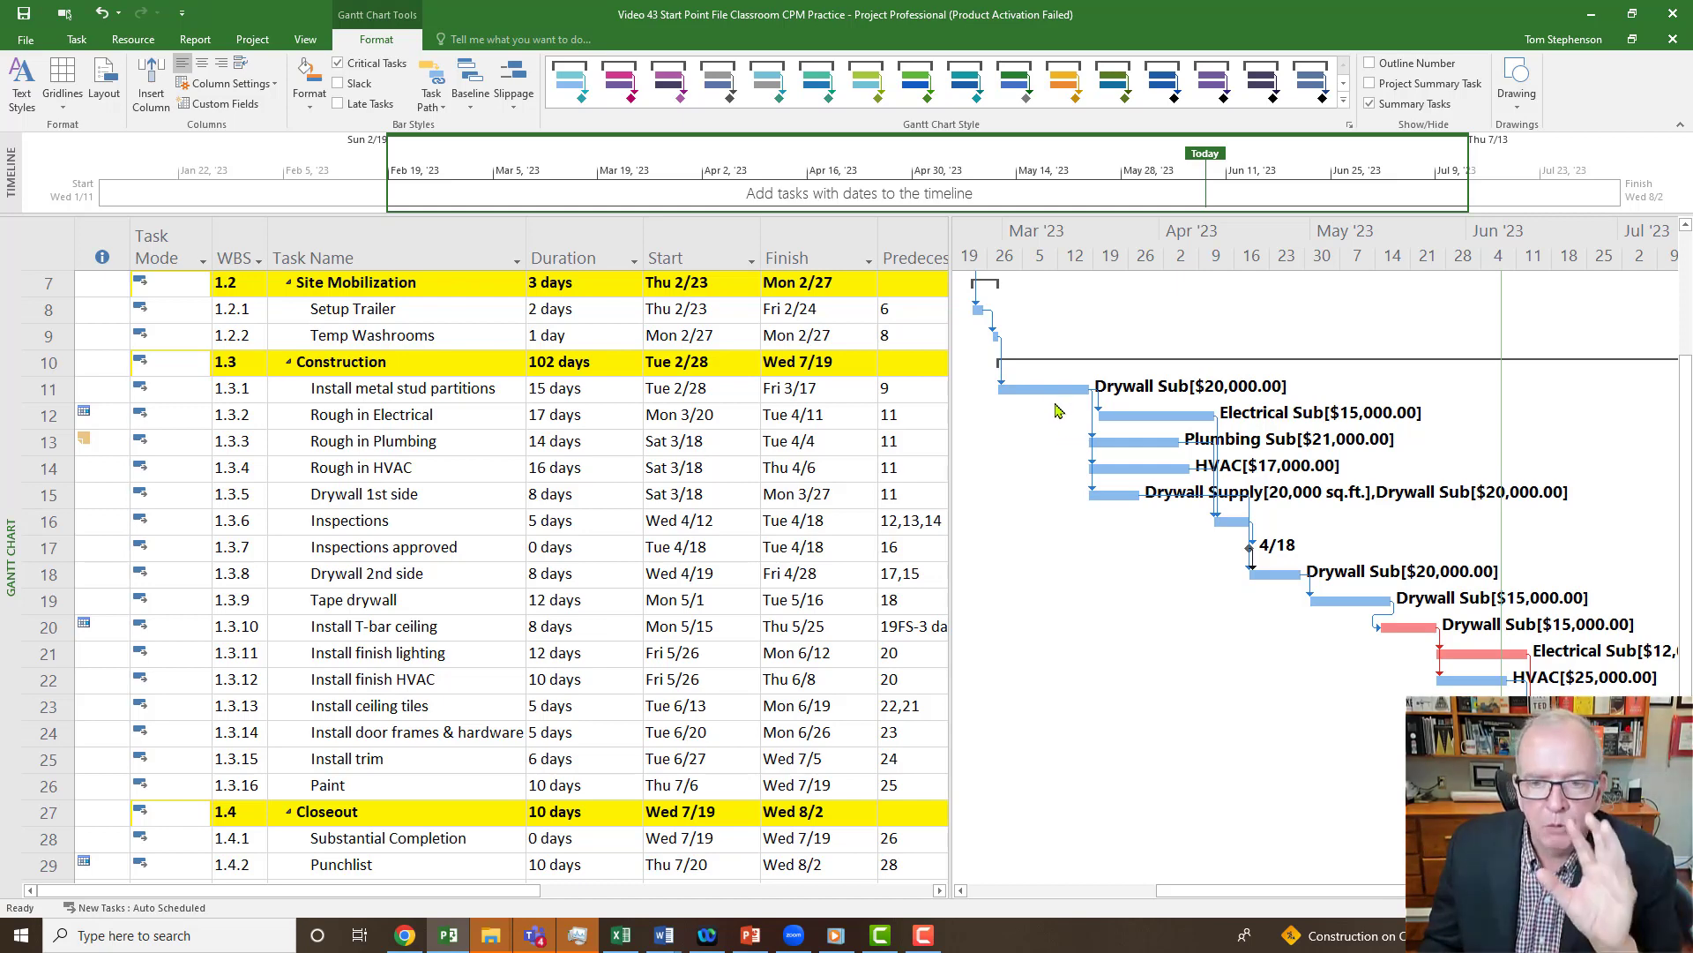
scroll(1043, 392, "up", 2)
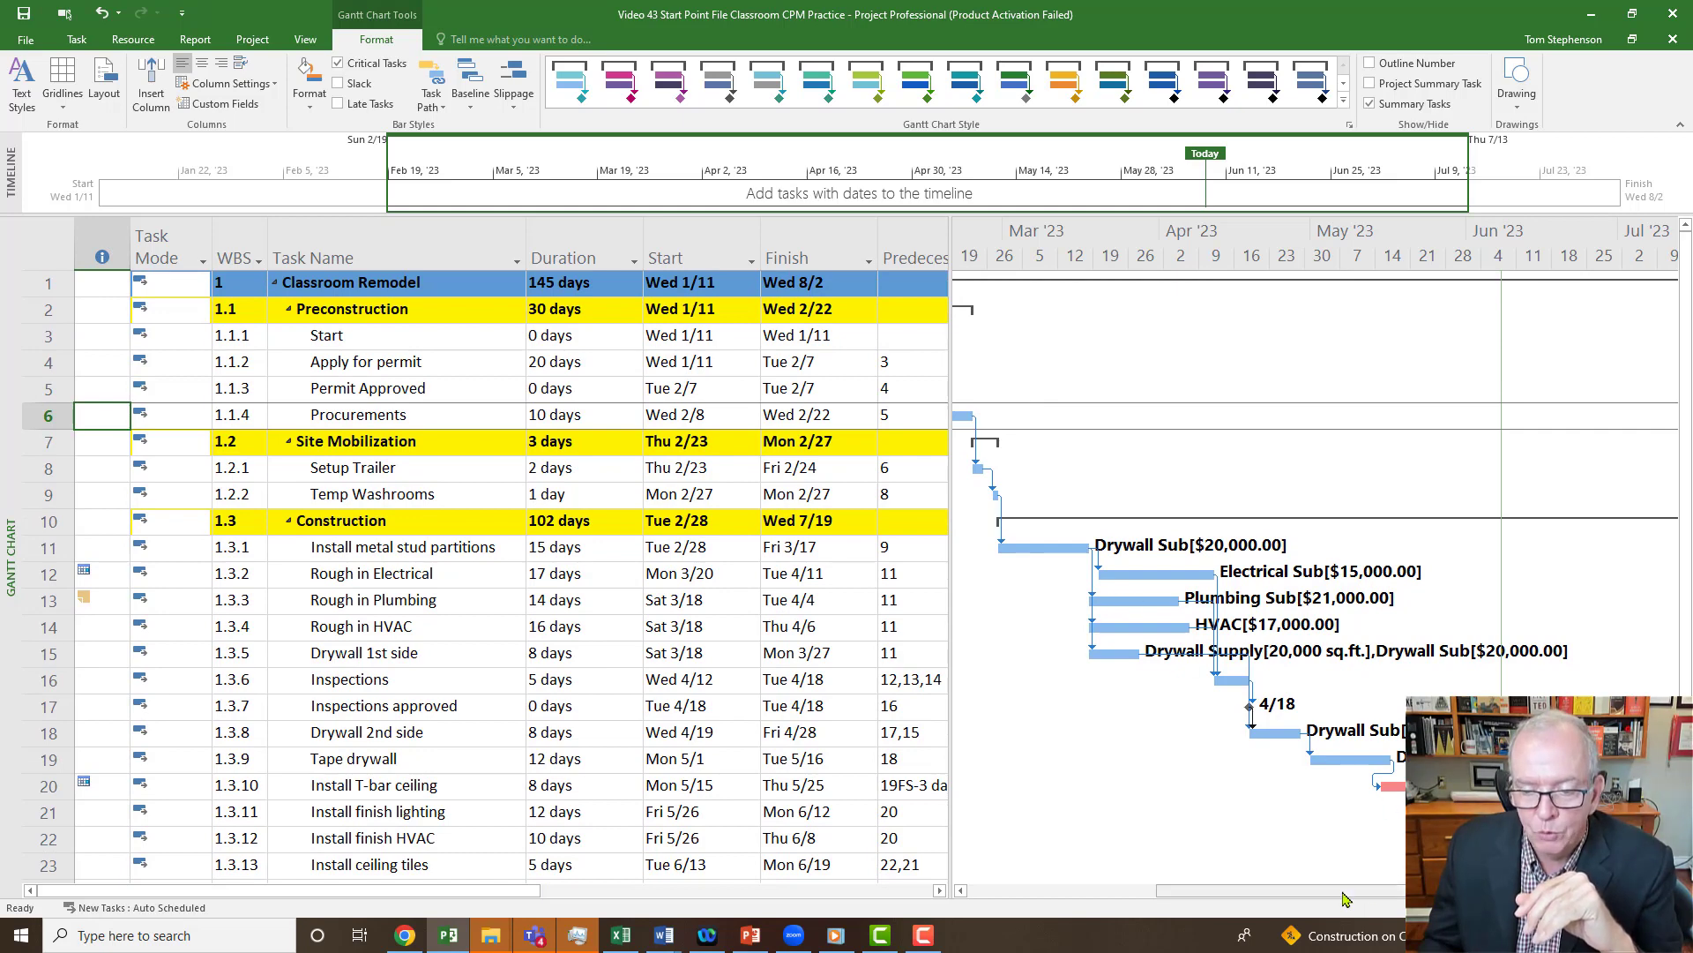
mouse_move(1347, 892)
left_mouse_down()
mouse_move(1383, 908)
mouse_move(1314, 900)
left_mouse_up()
scroll(1113, 781, "down", 5)
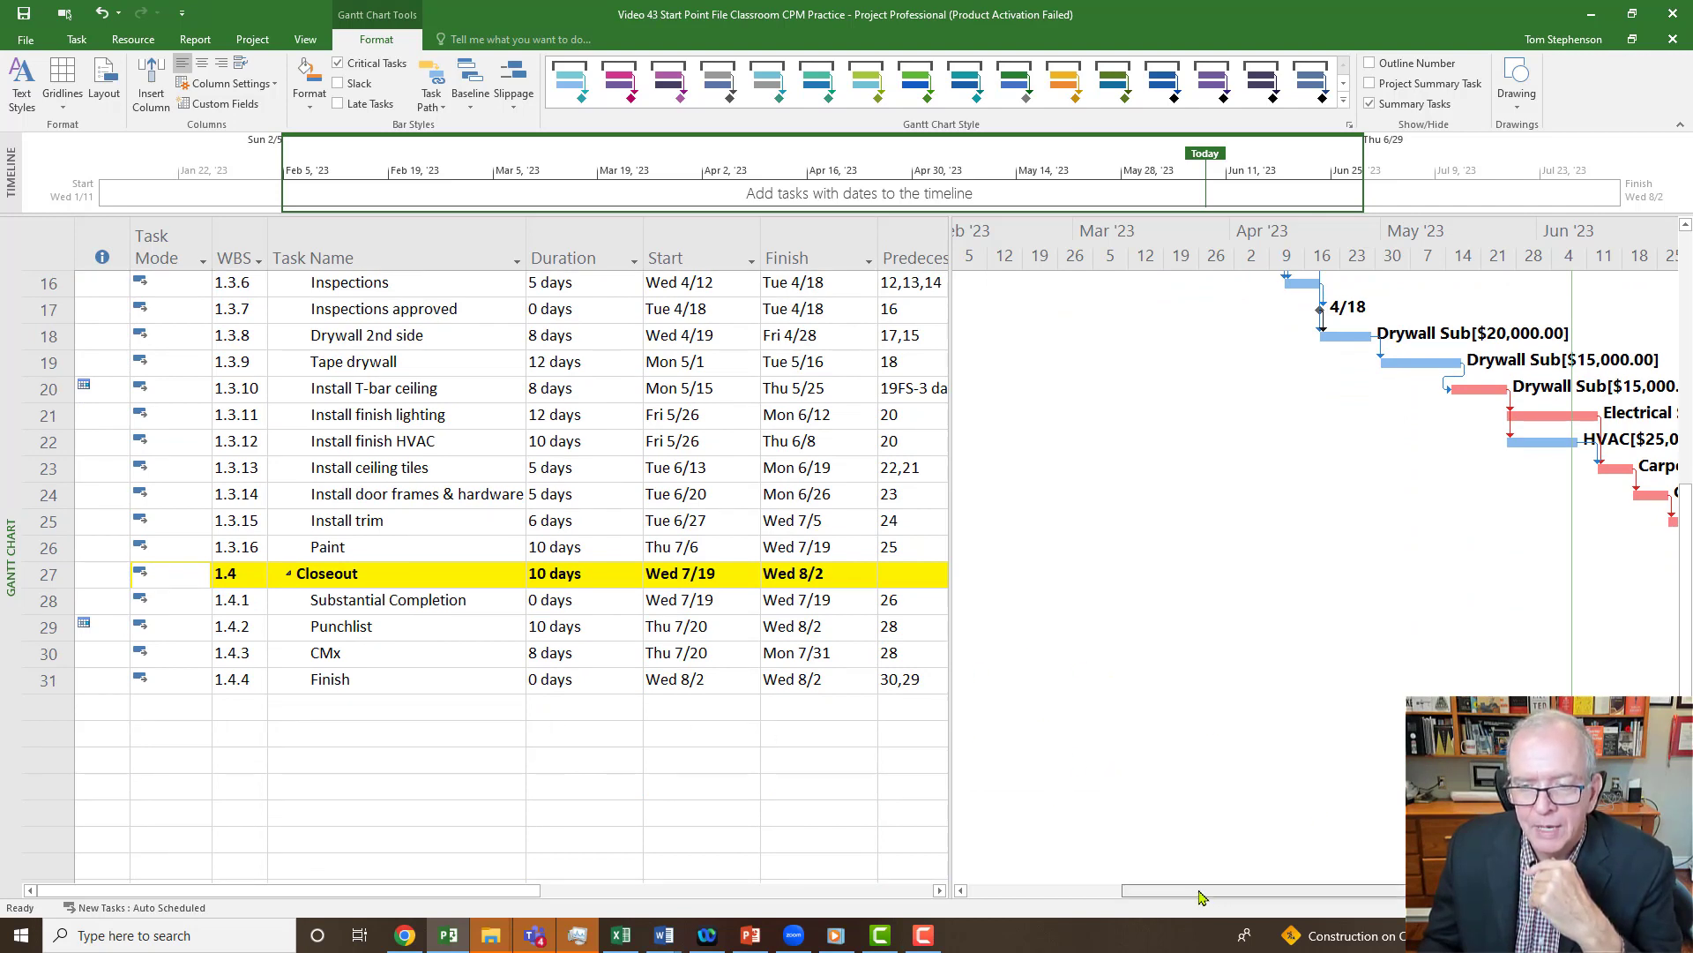
left_click_drag(1202, 893, 1048, 822)
scroll(1204, 803, "up", 5)
scroll(970, 820, "down", 5)
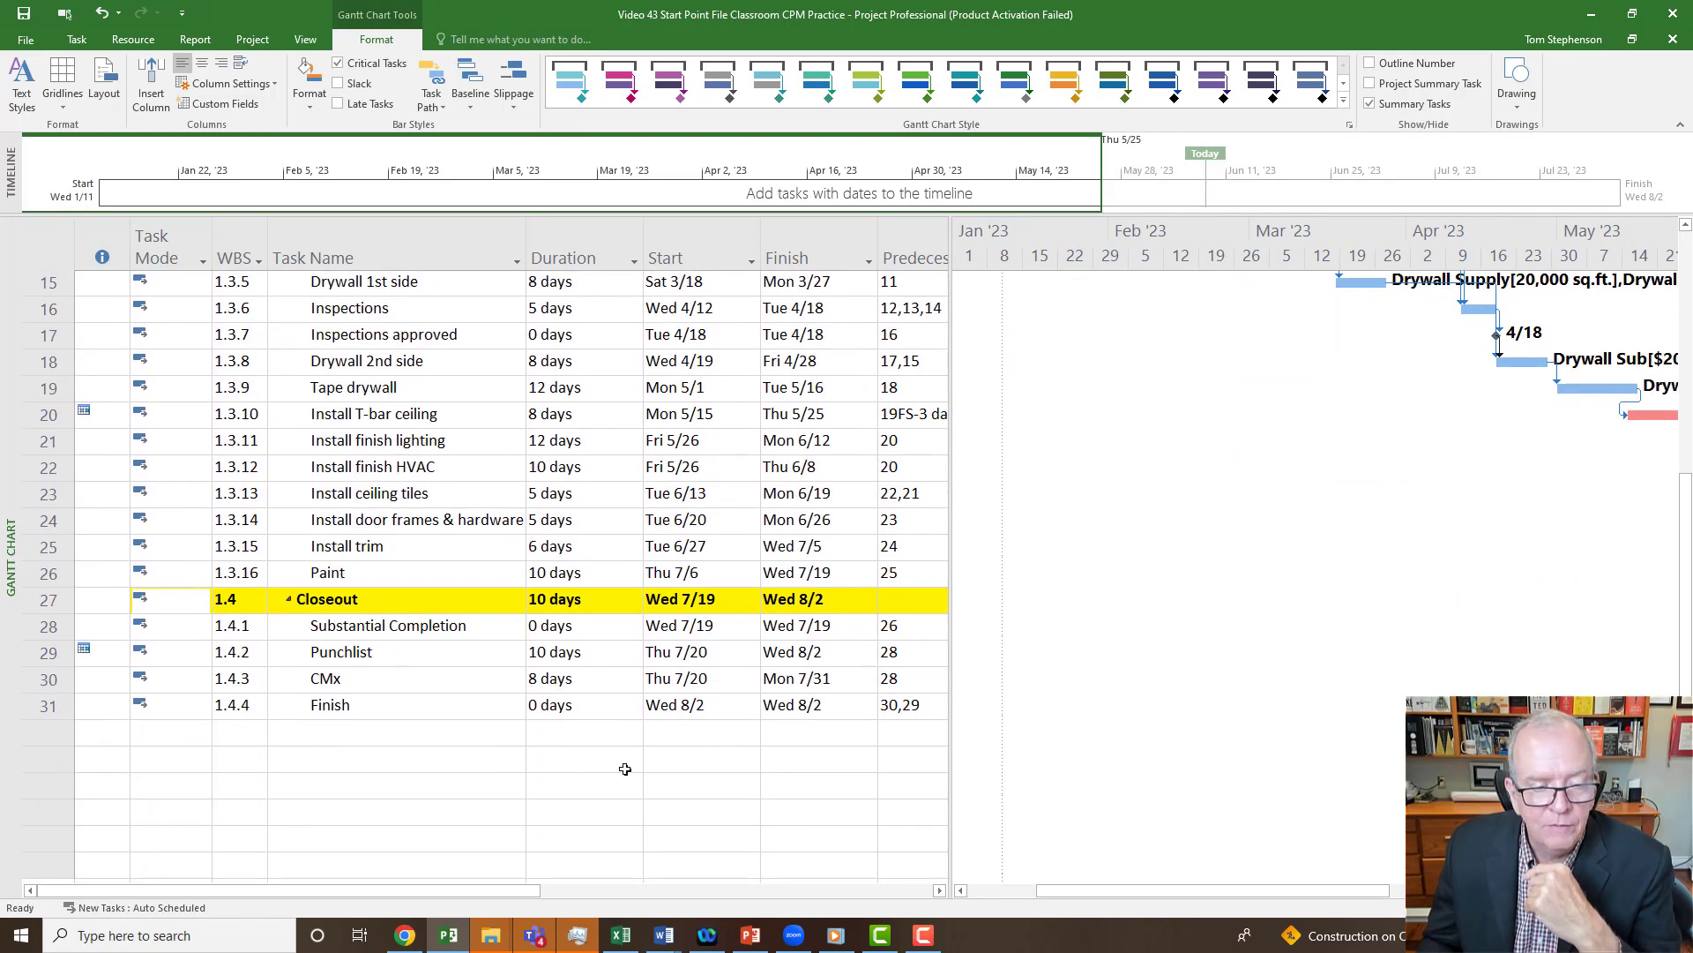
left_click(332, 731)
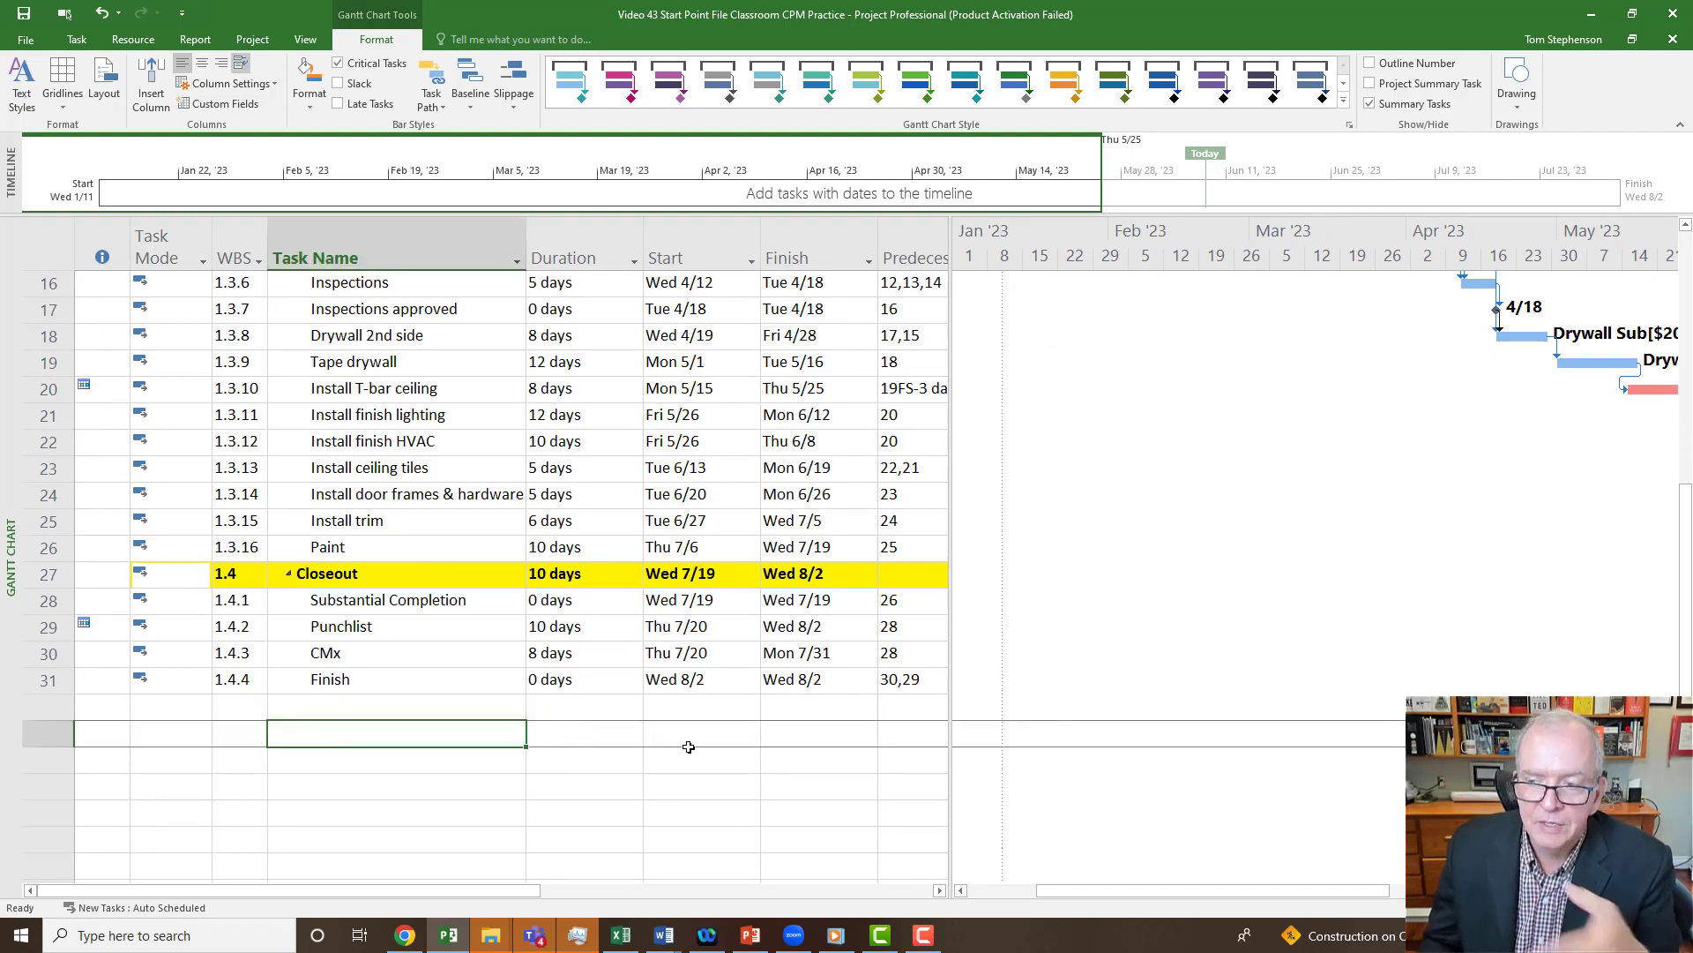
scroll(882, 758, "up", 5)
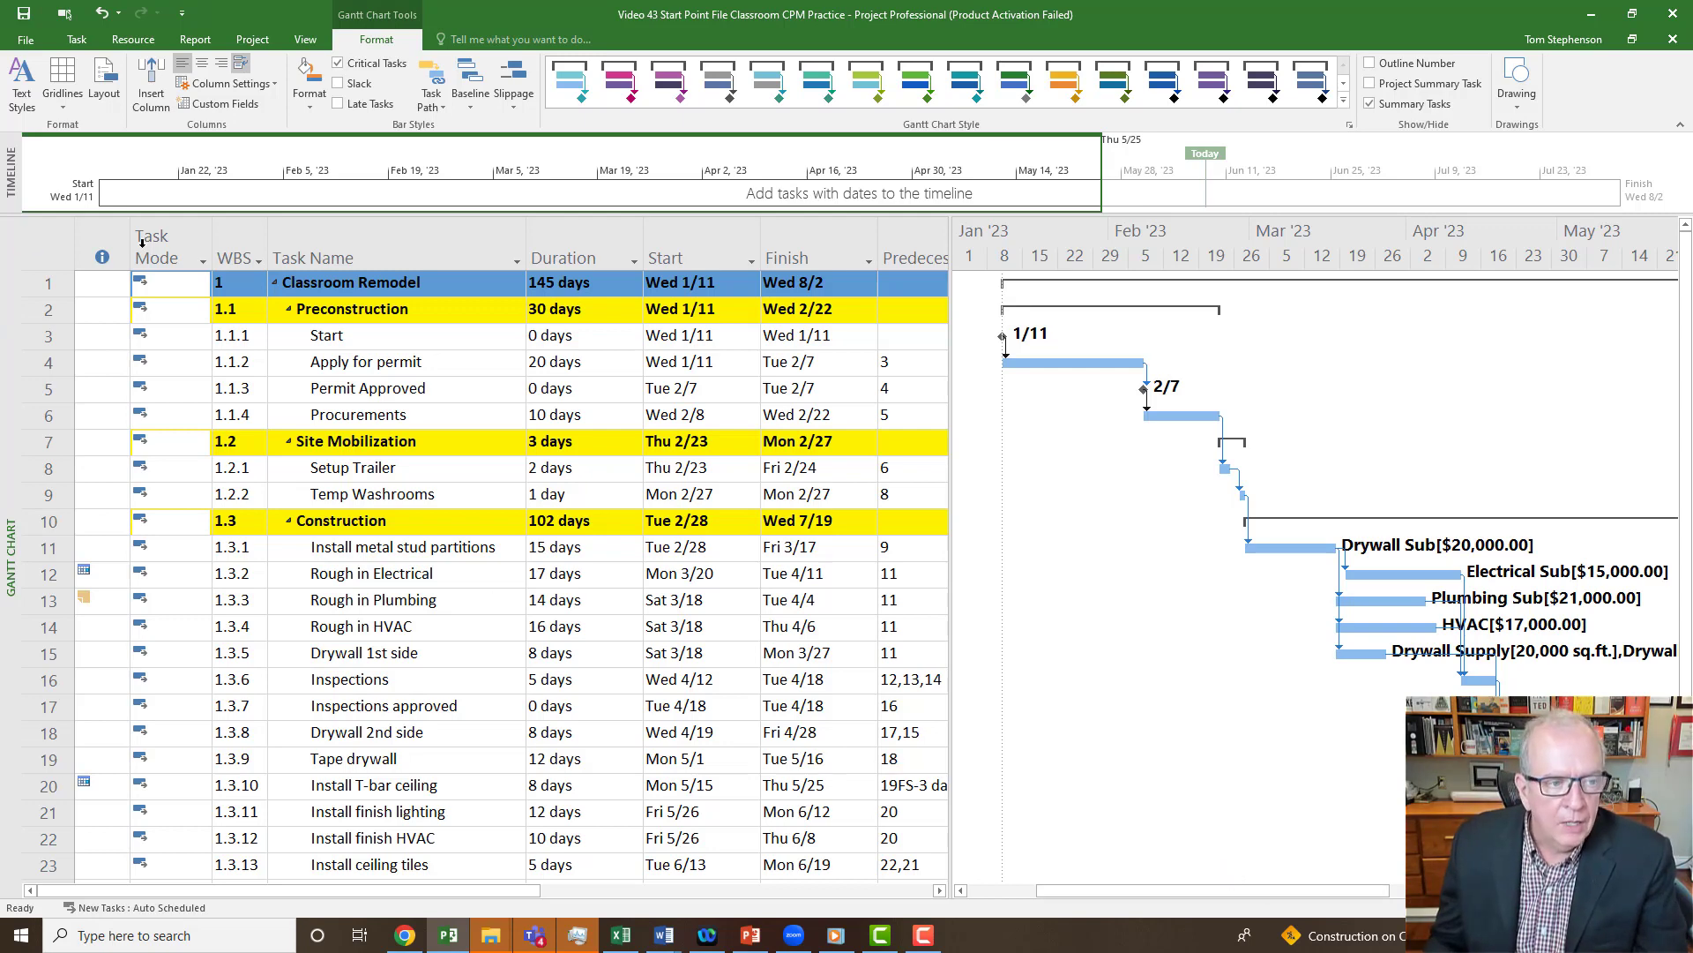
Step: Check the Indicators column from Preconstruction through Closeout for tasks carrying special icons, including Rough in Plumbing
left_click(110, 231)
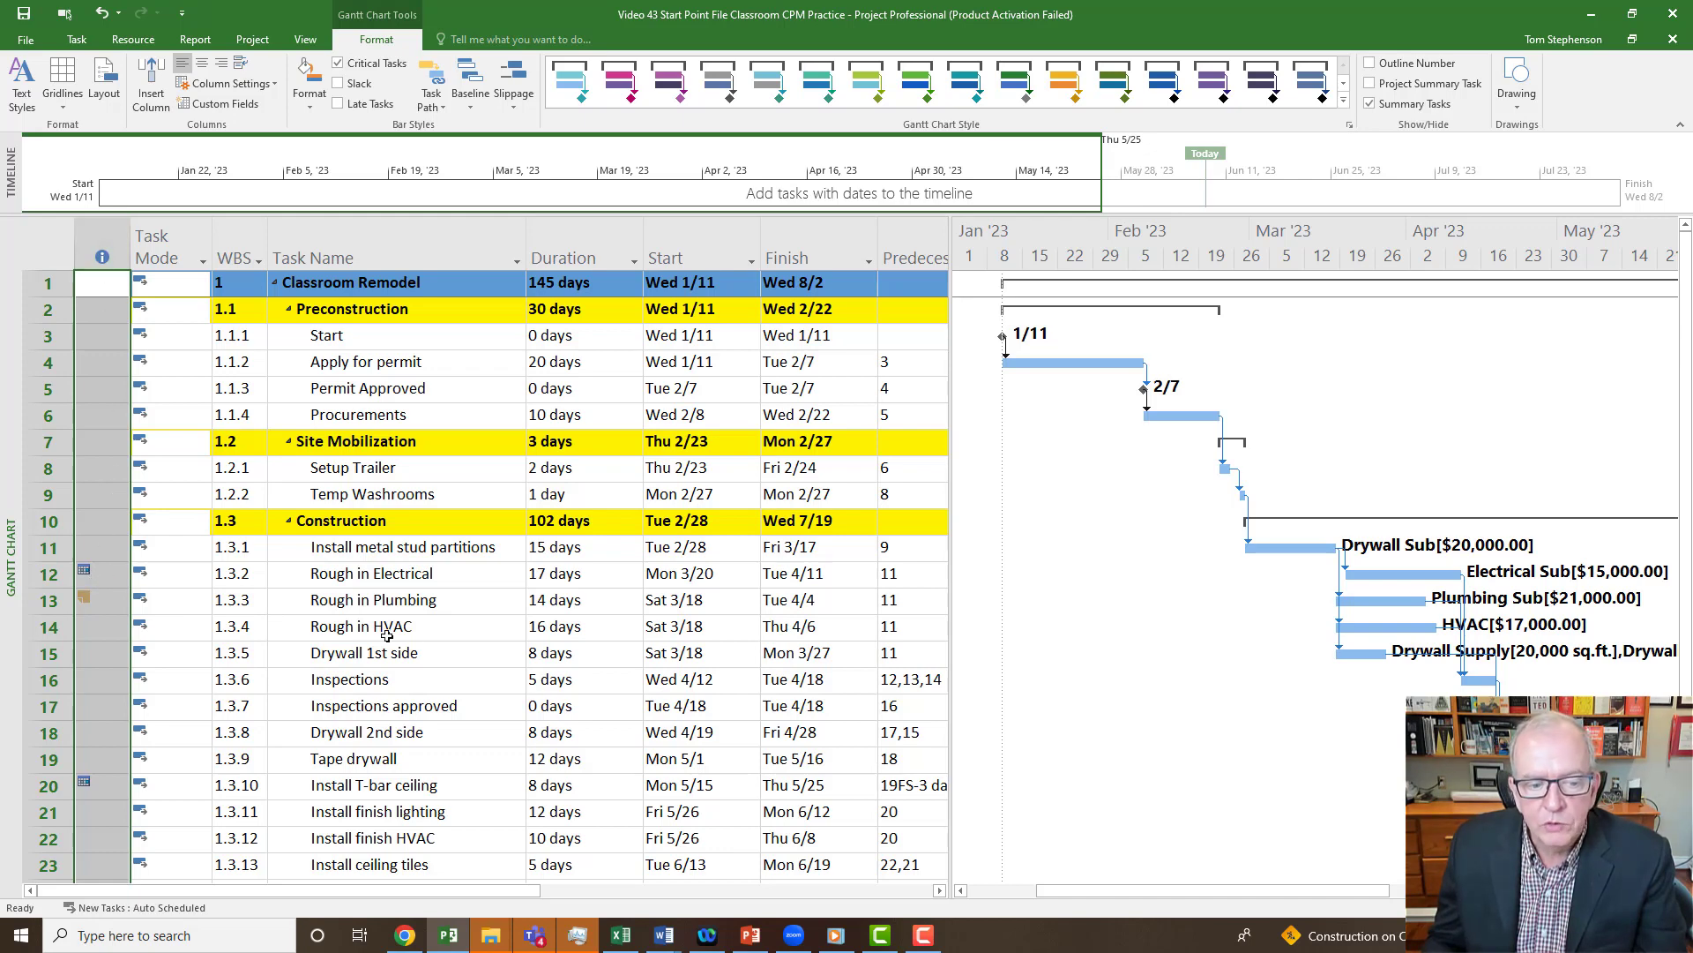
left_click(399, 600)
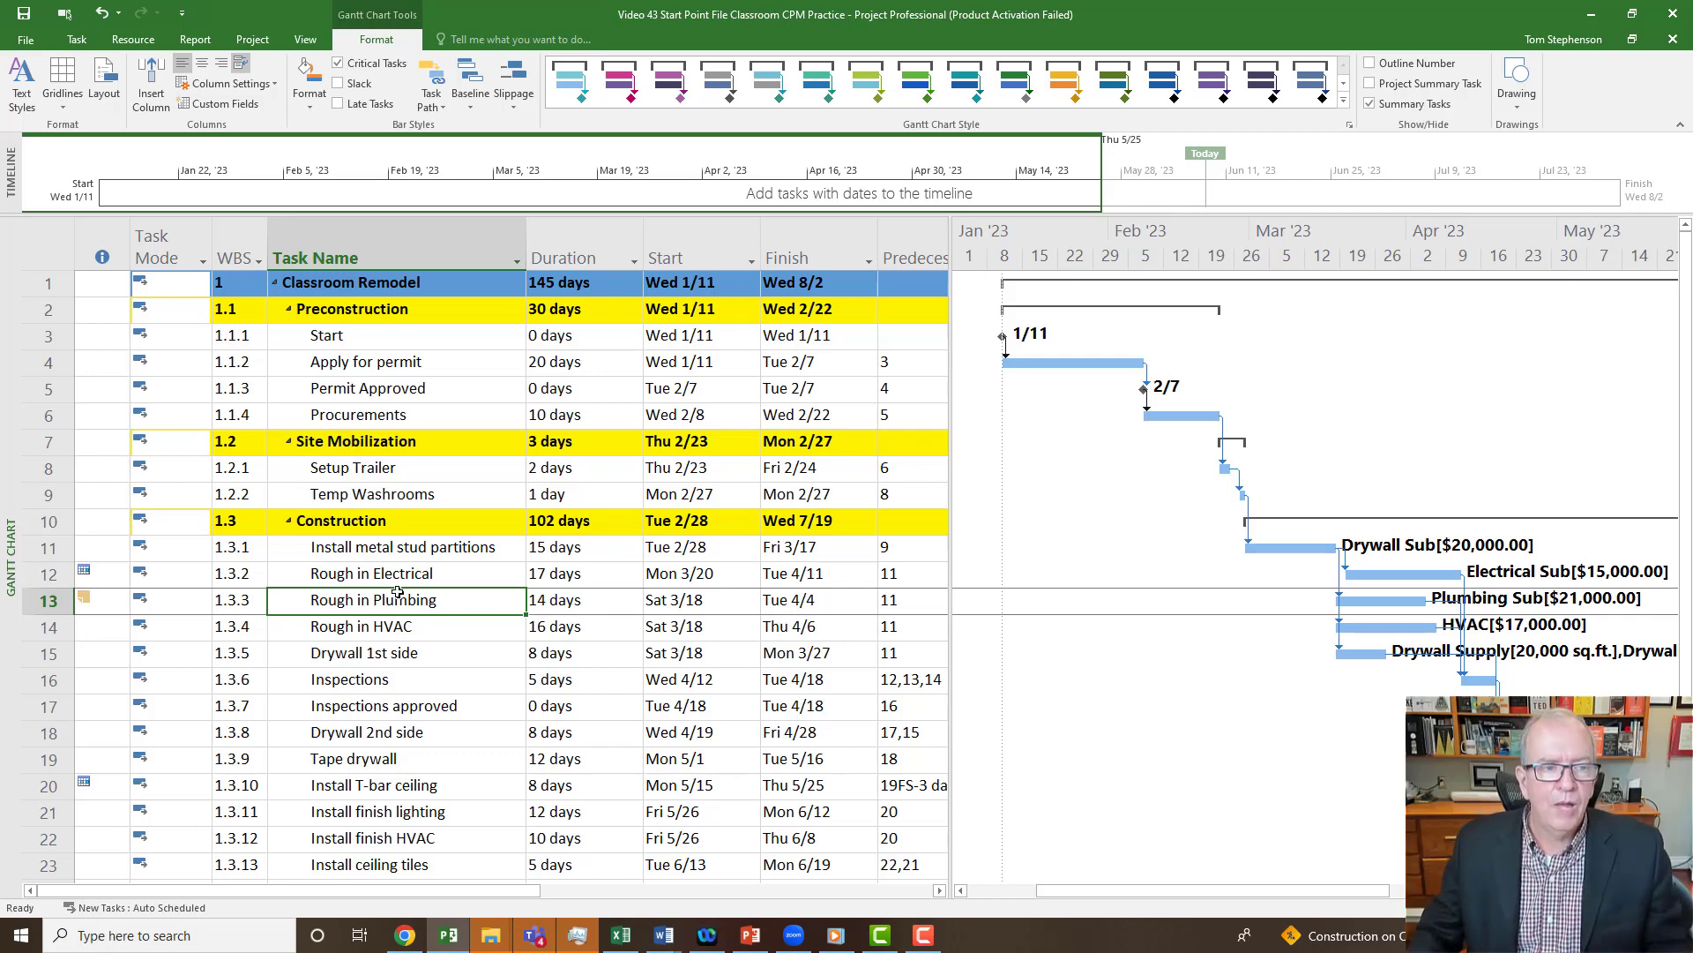
scroll(82, 618, "down", 4)
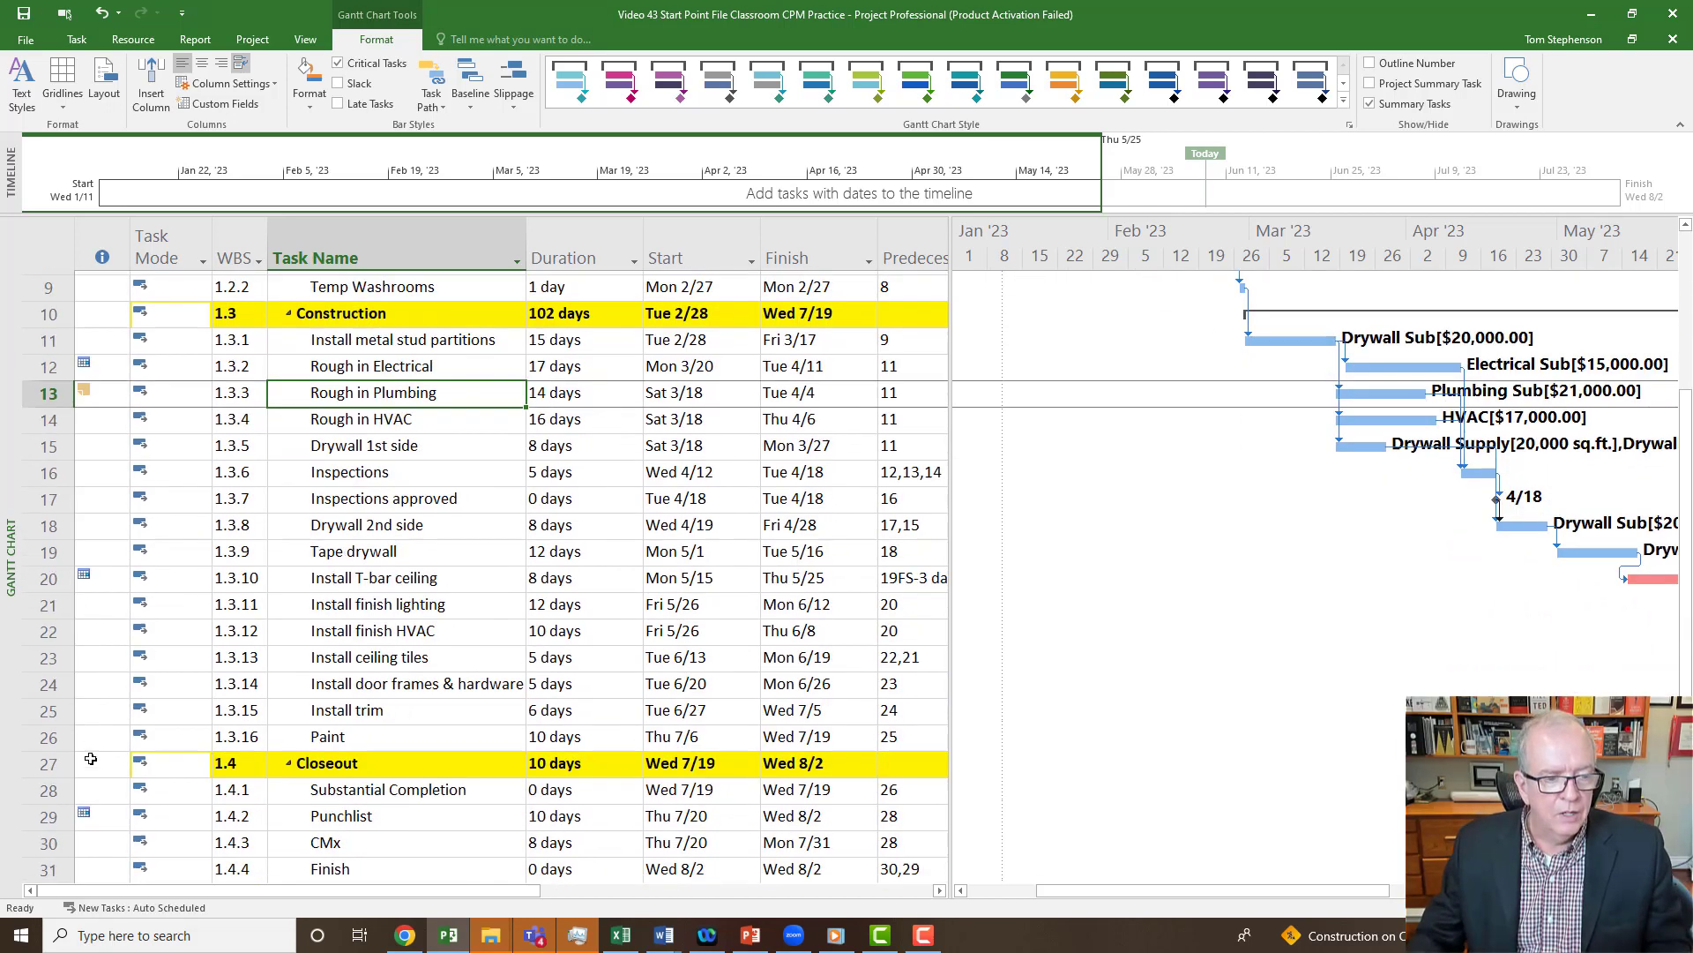
scroll(93, 761, "up", 4)
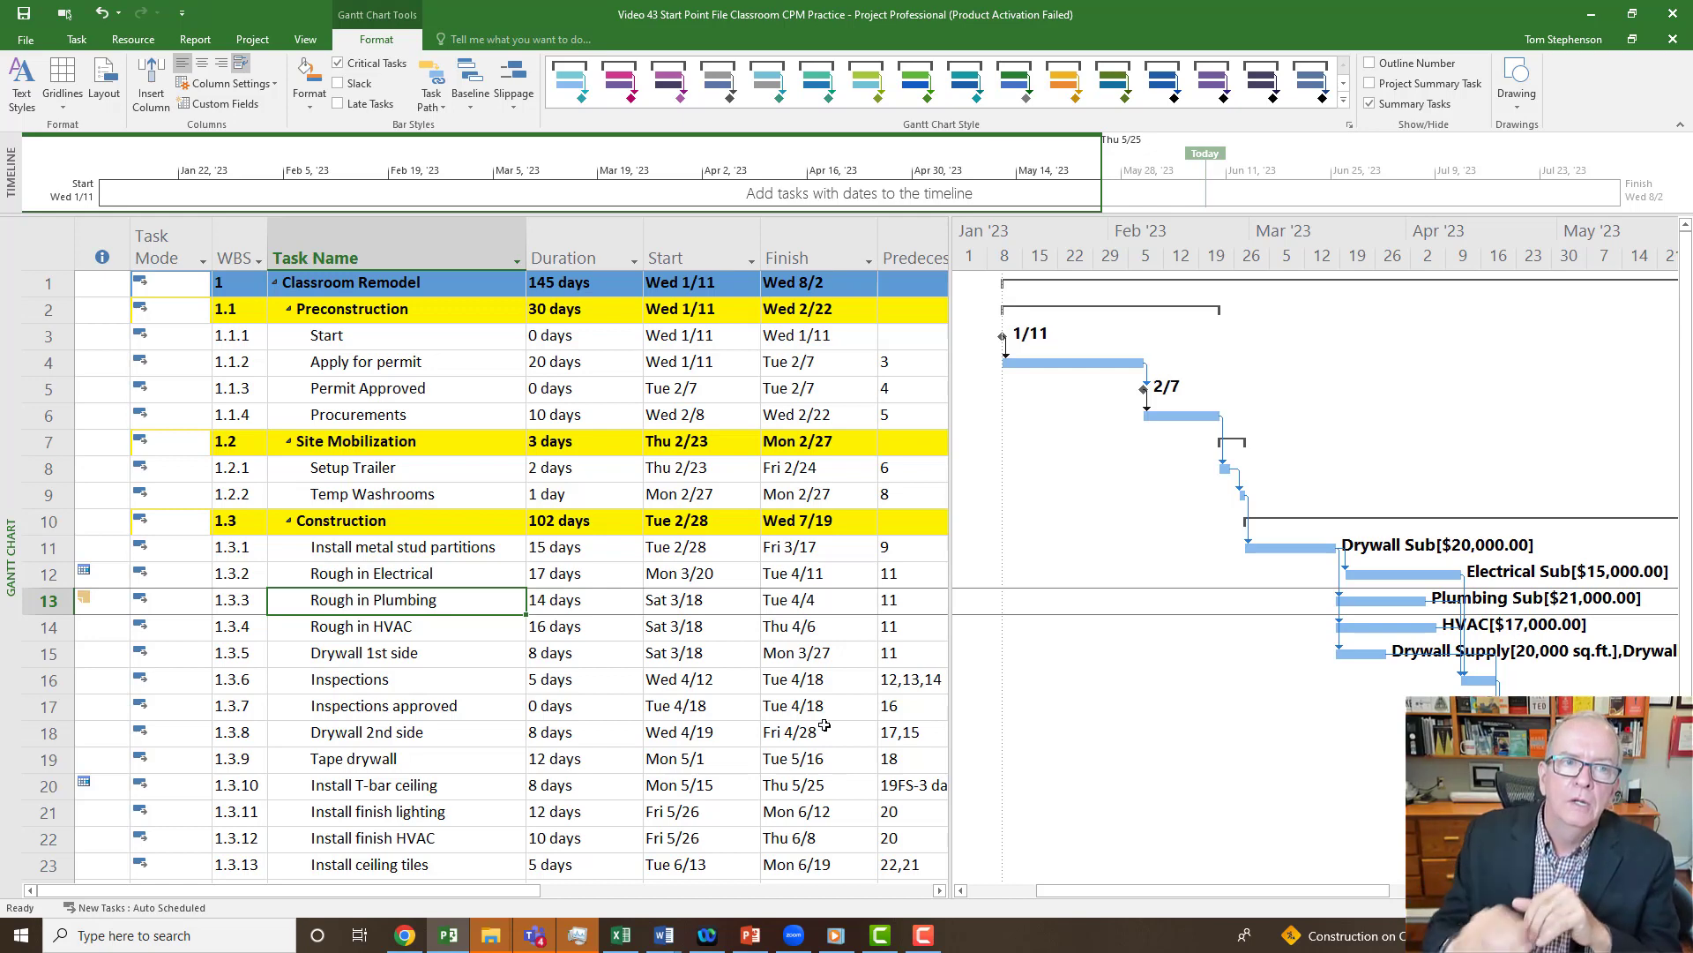
Step: Review the working-time exceptions of the Standard project calendar and the Plumbing Subcontractor calendar without changing them
left_click(253, 40)
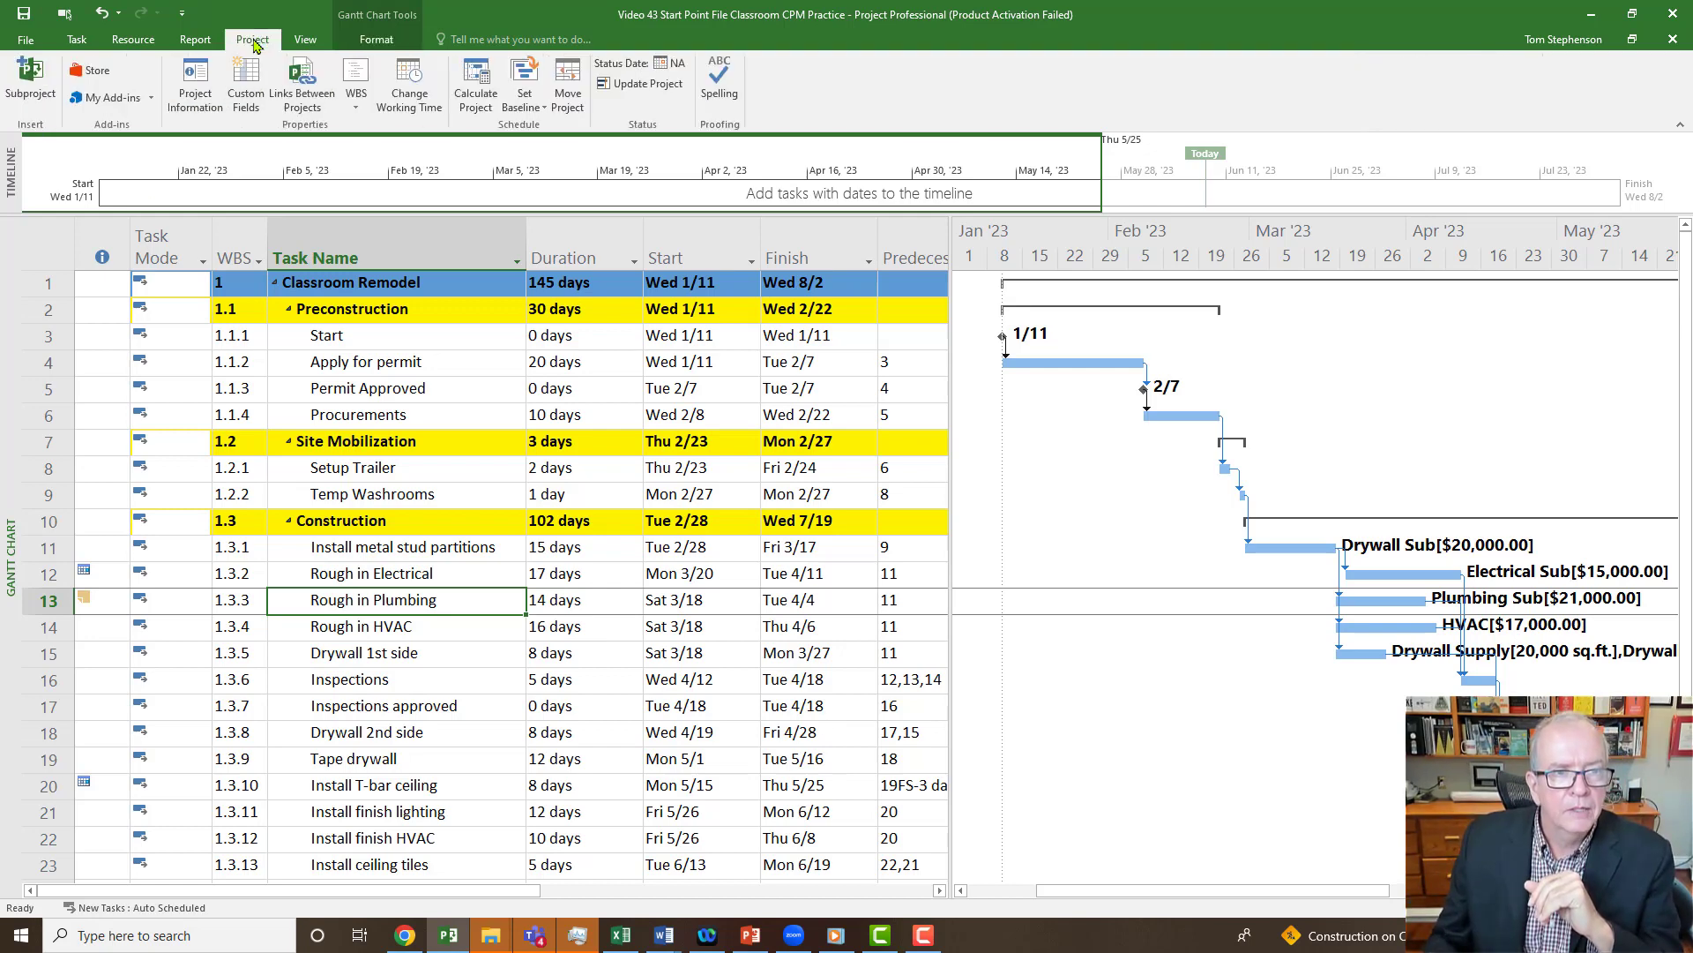
left_click(411, 84)
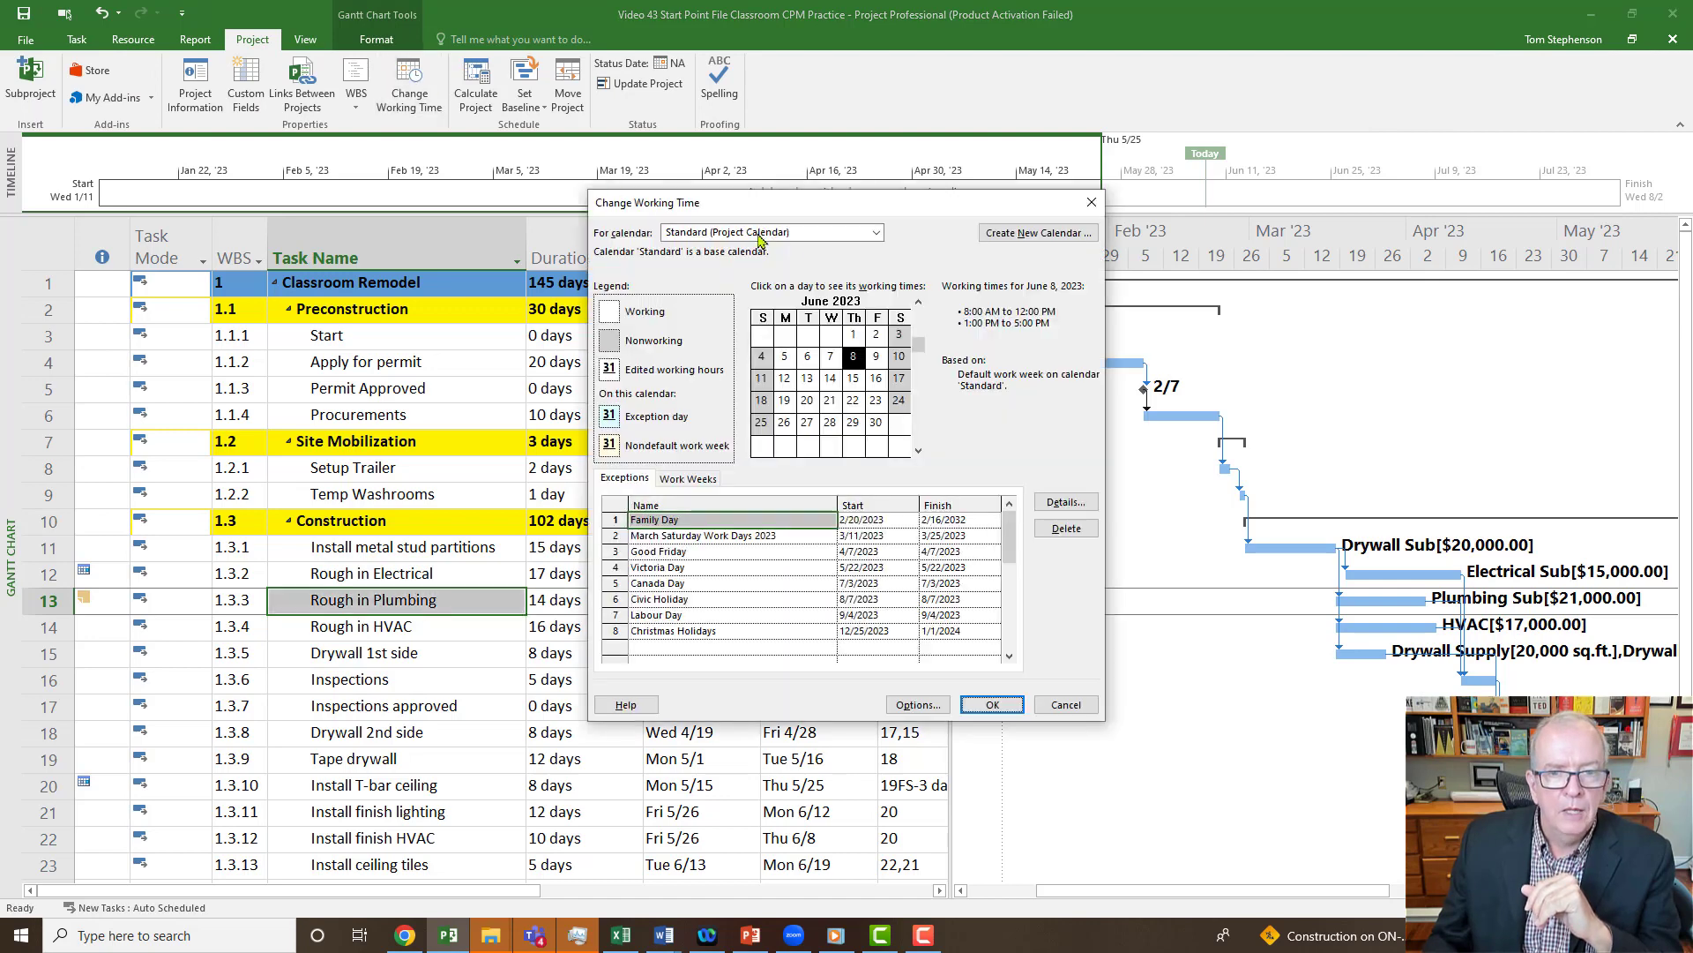
left_click(876, 232)
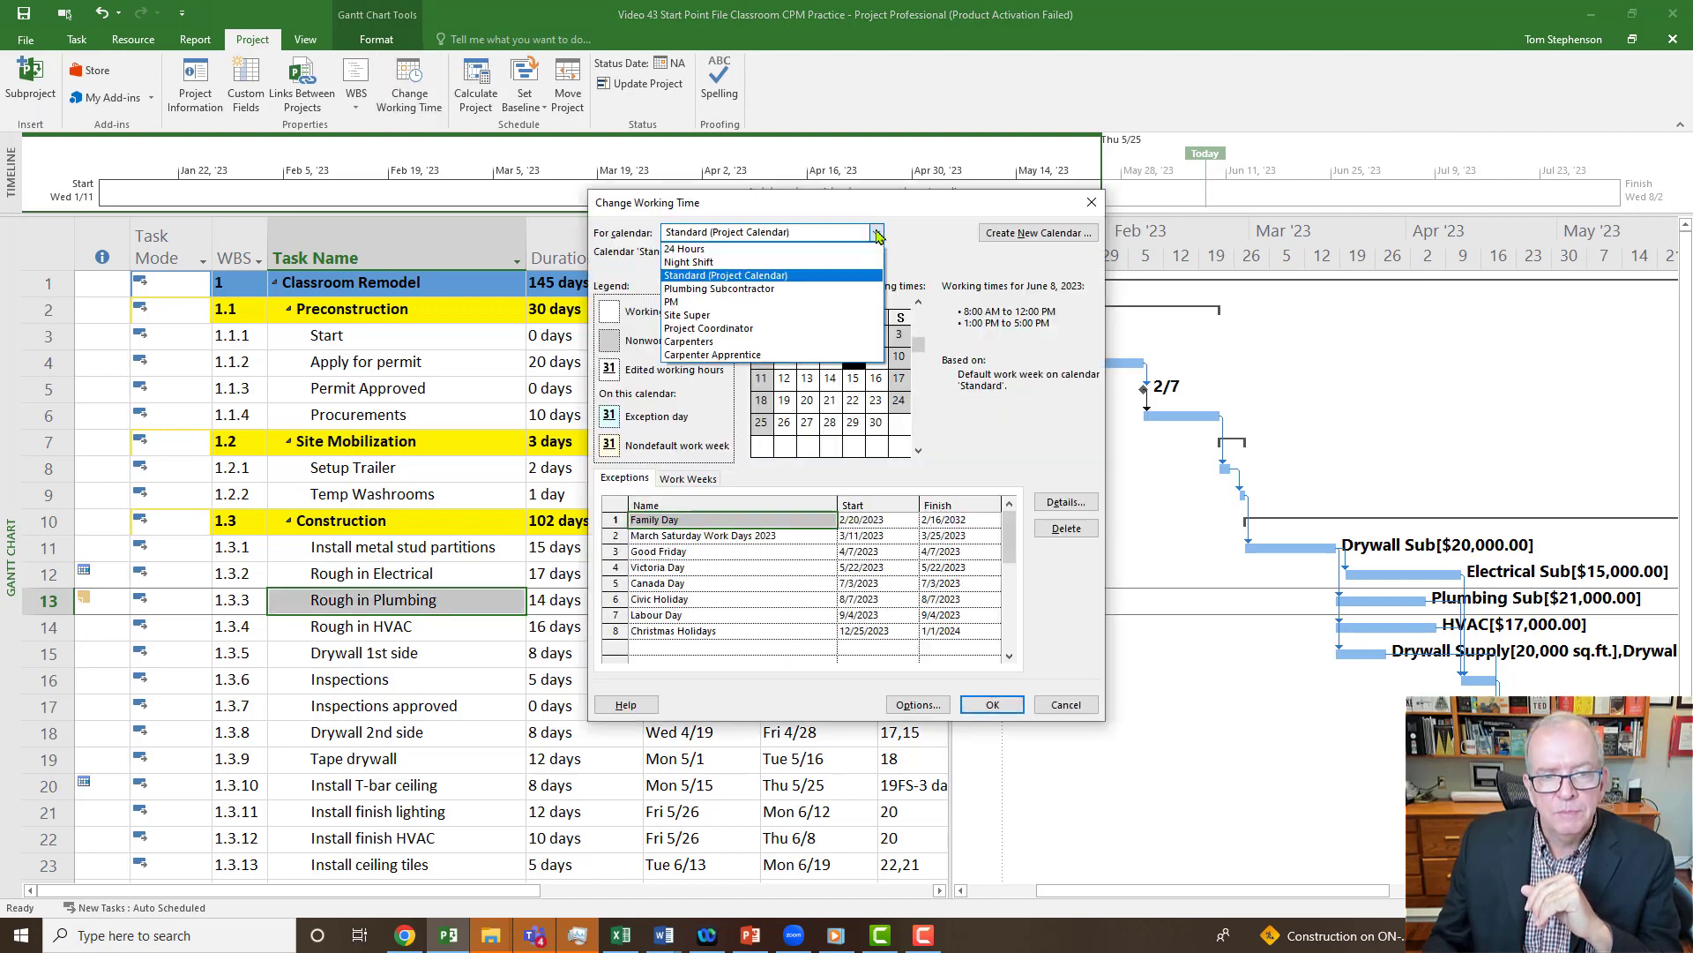
left_click(766, 290)
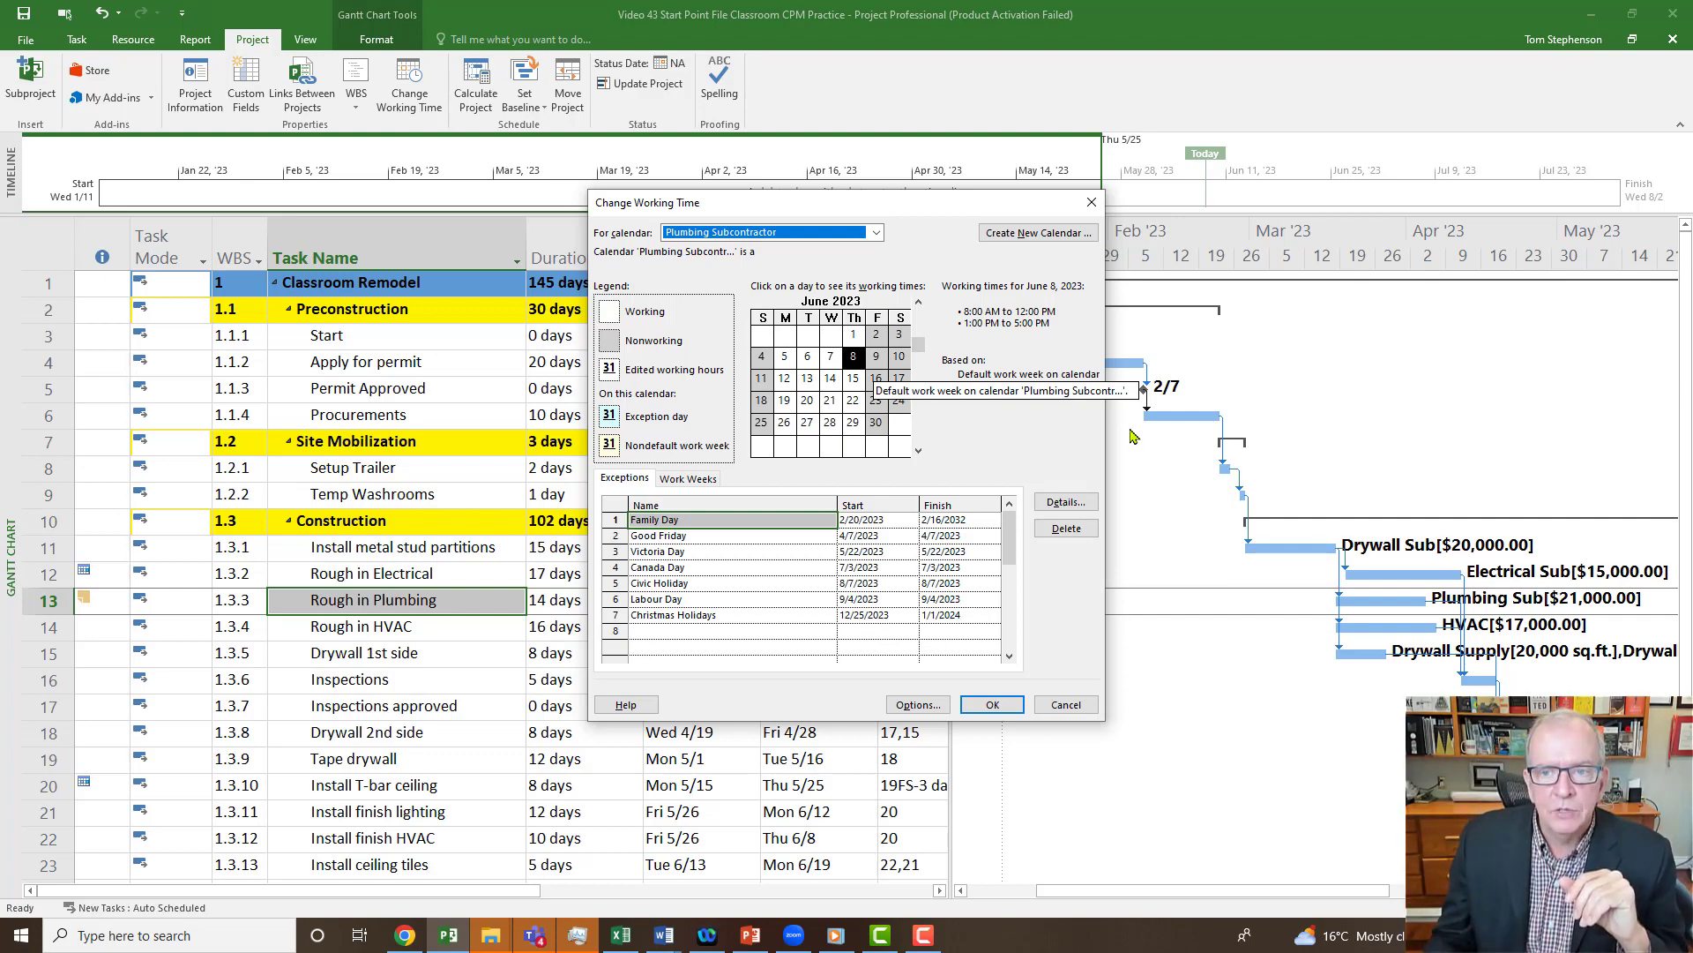
left_click(1094, 204)
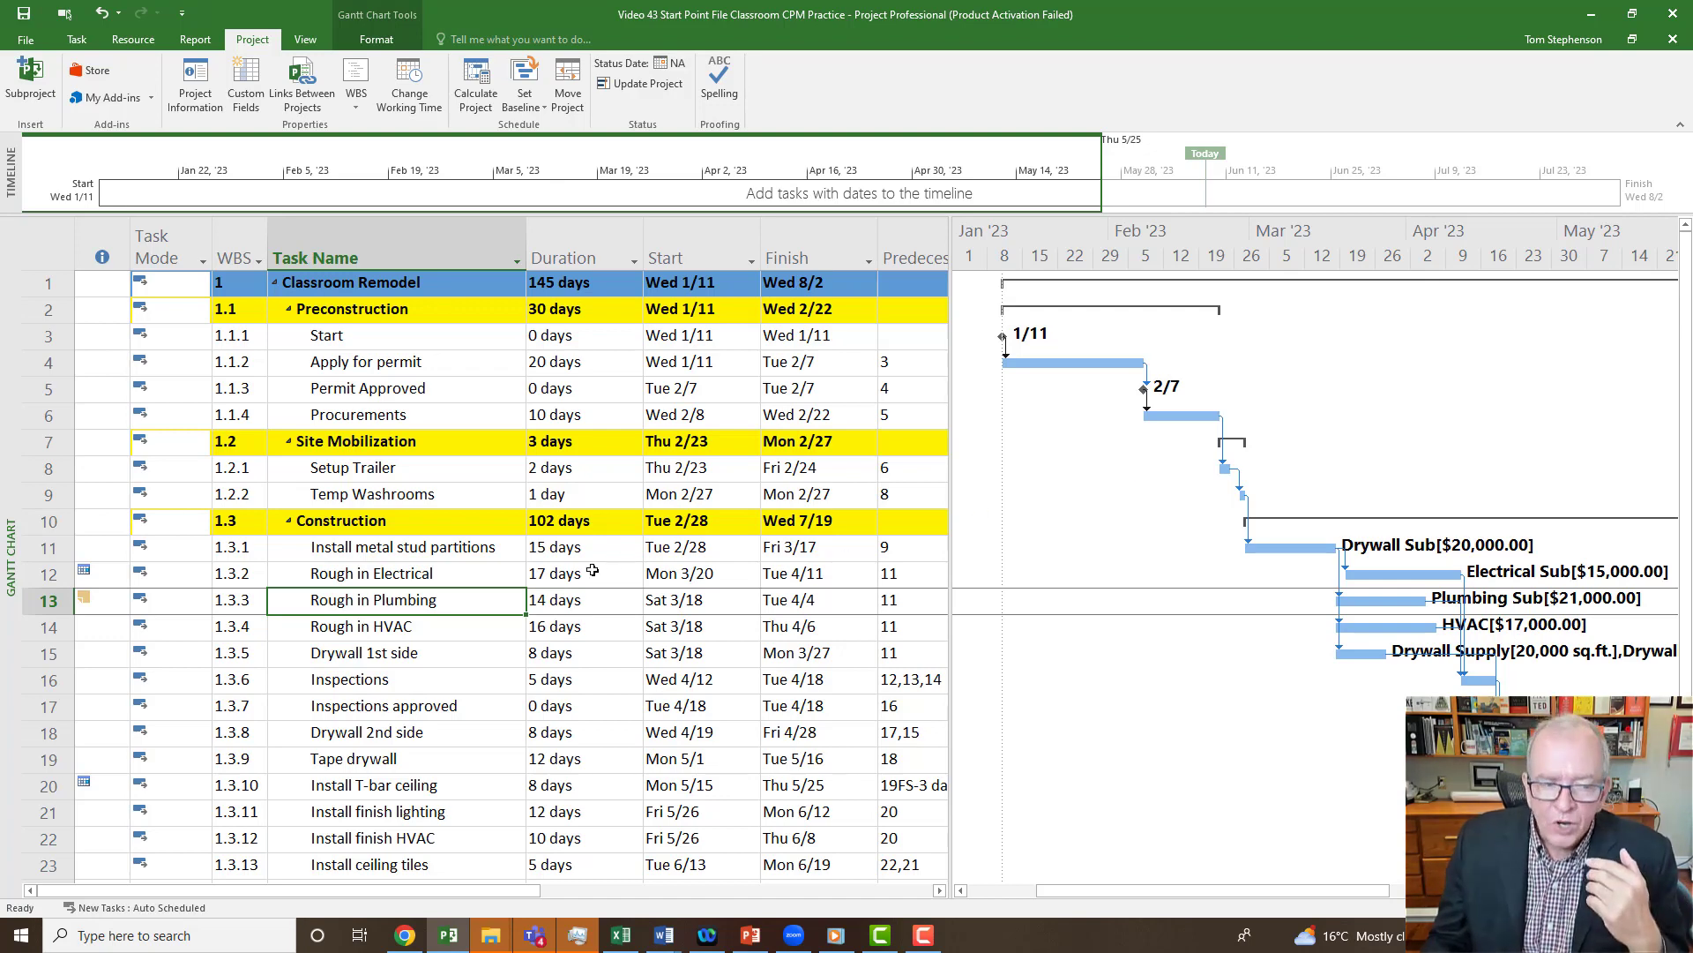
Step: Examine the constraint indicators on Rough in Electrical, Install T-bar ceiling and Punchlist
left_click(479, 573)
scroll(479, 574, "down", 1)
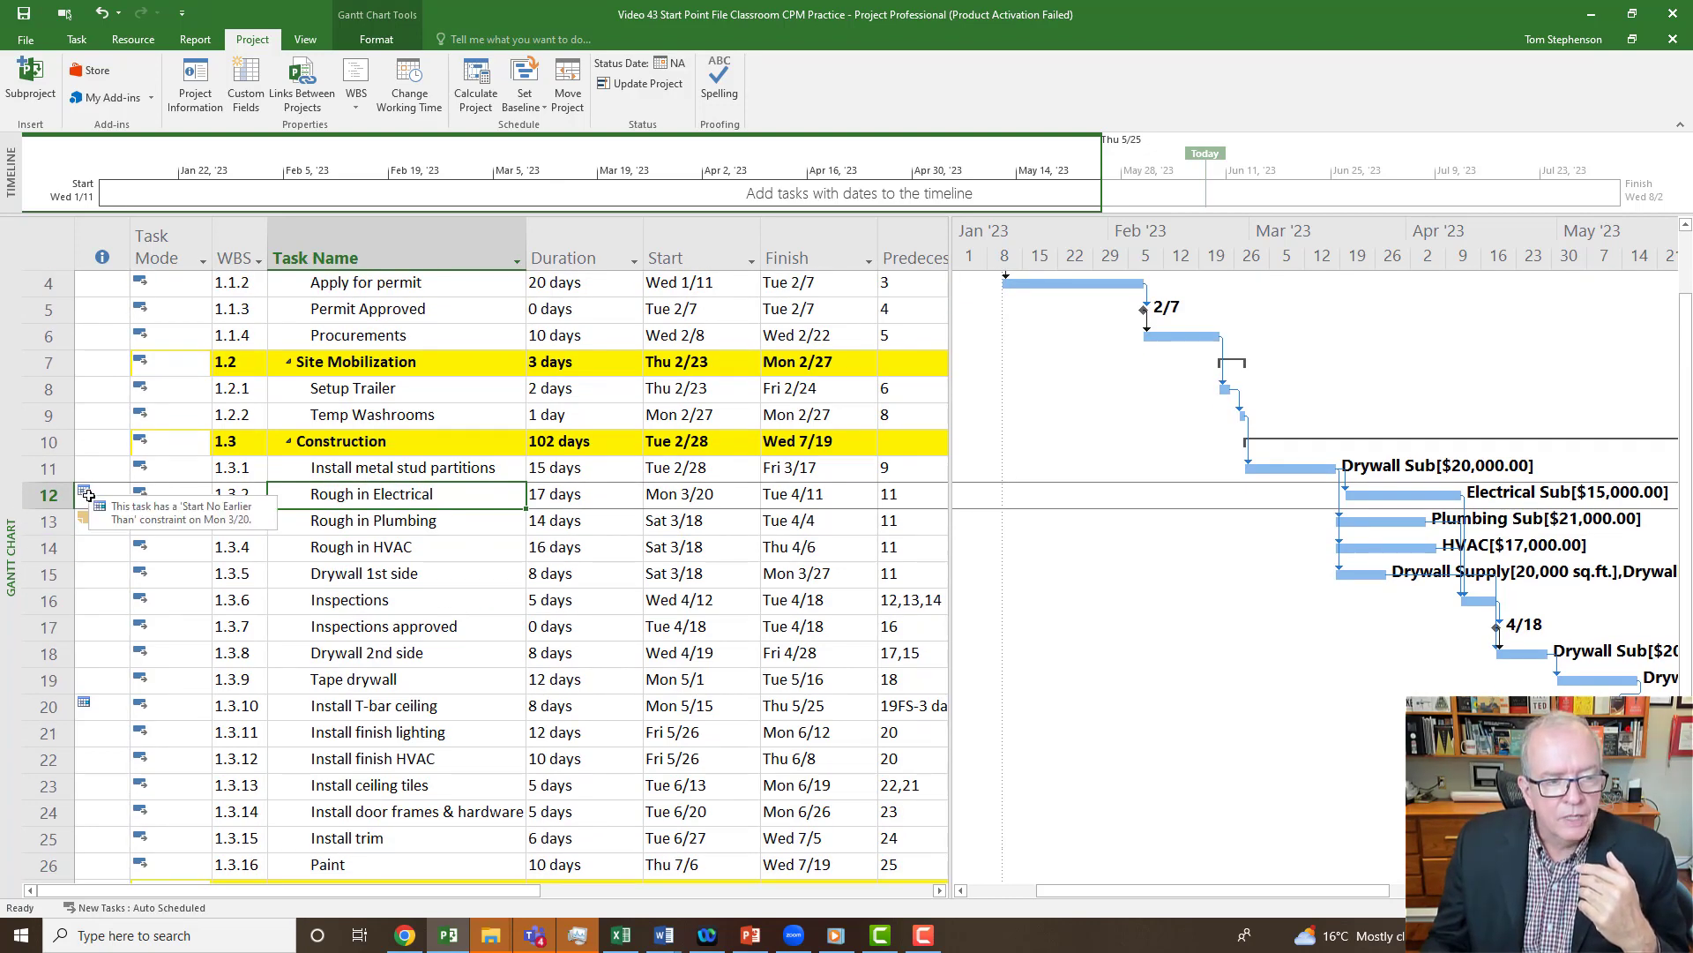
mouse_move(106, 711)
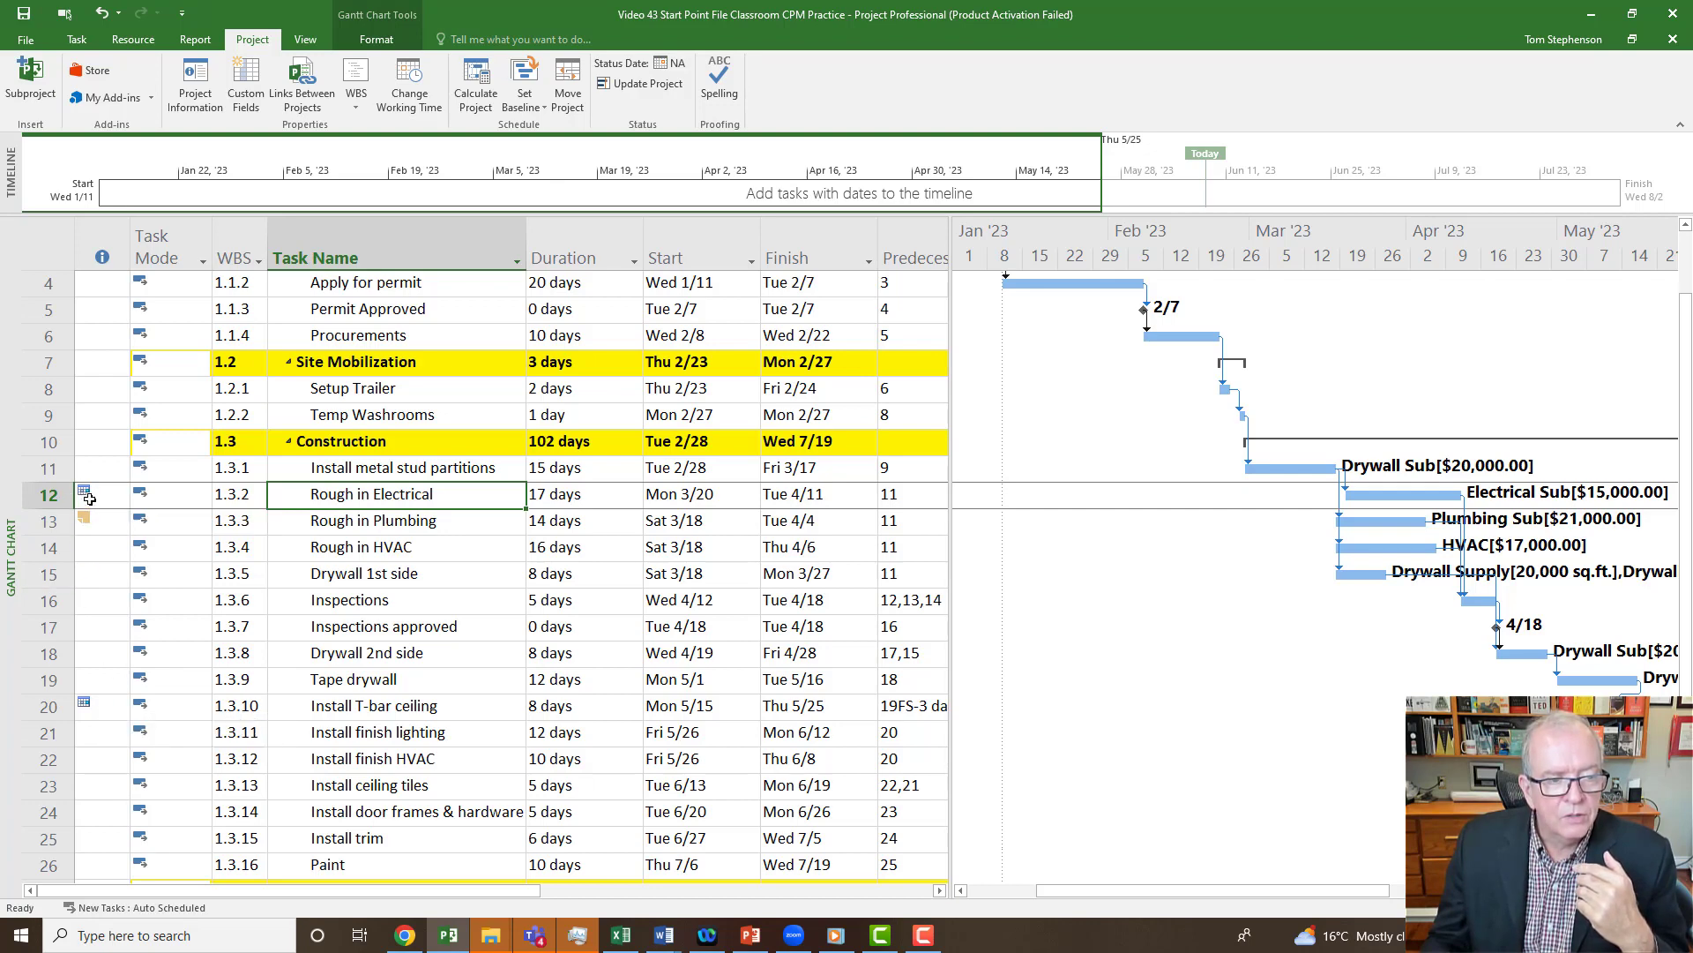
scroll(123, 736, "down", 2)
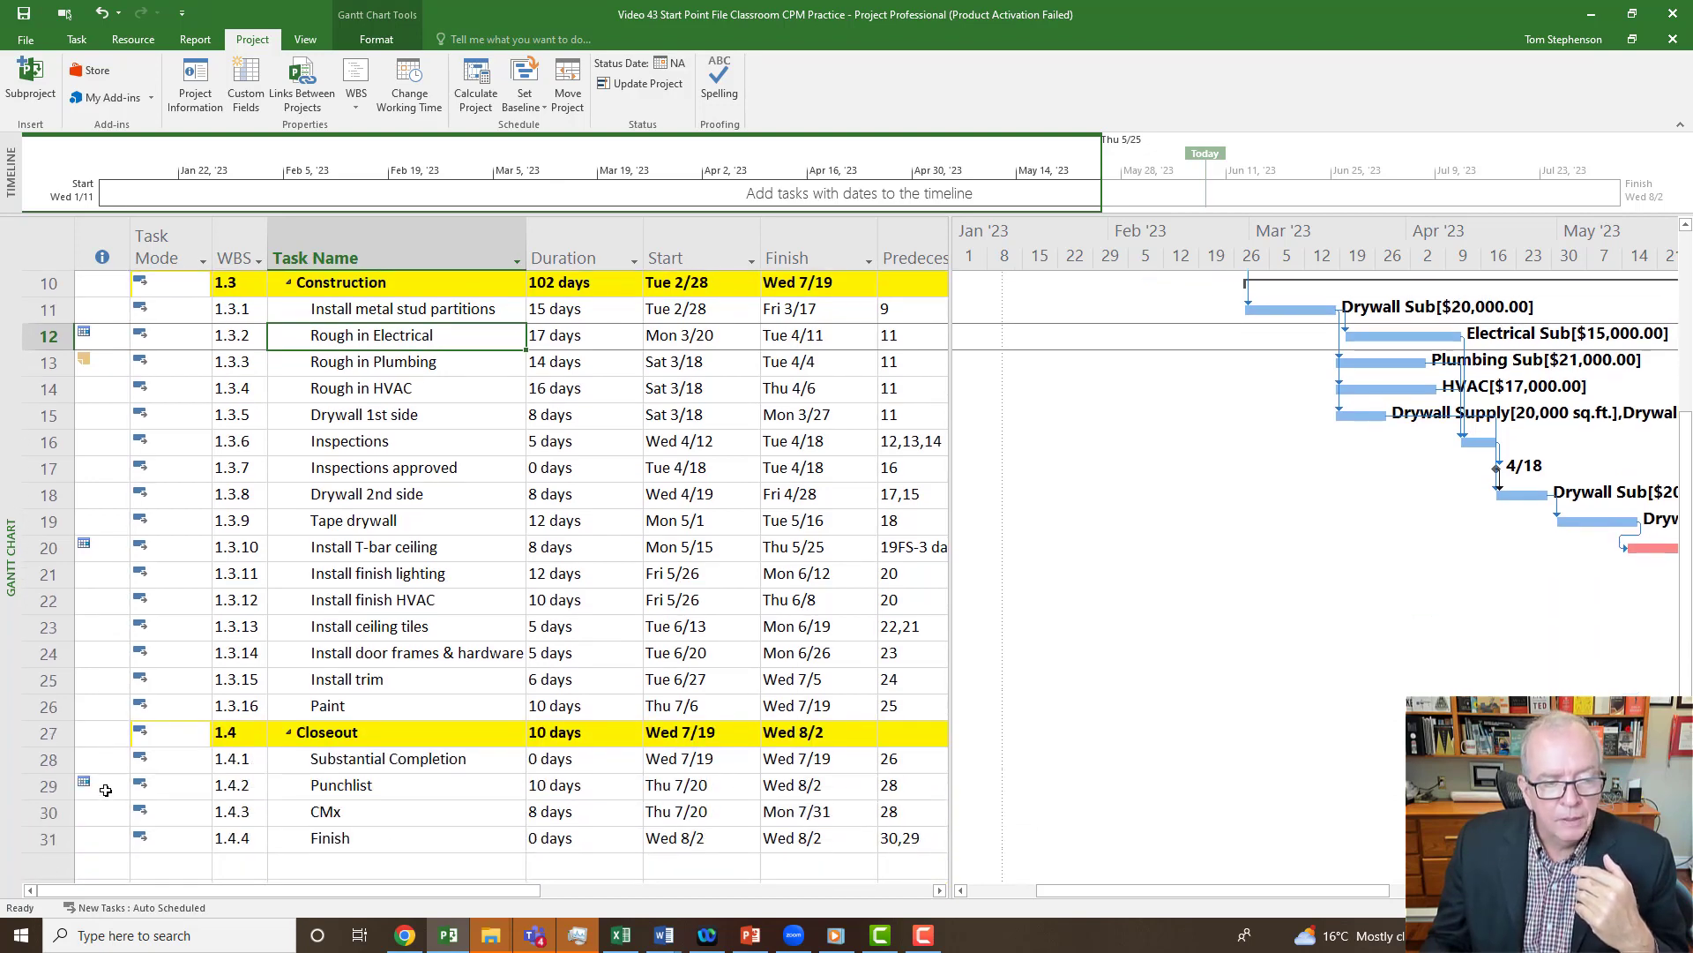
mouse_move(100, 552)
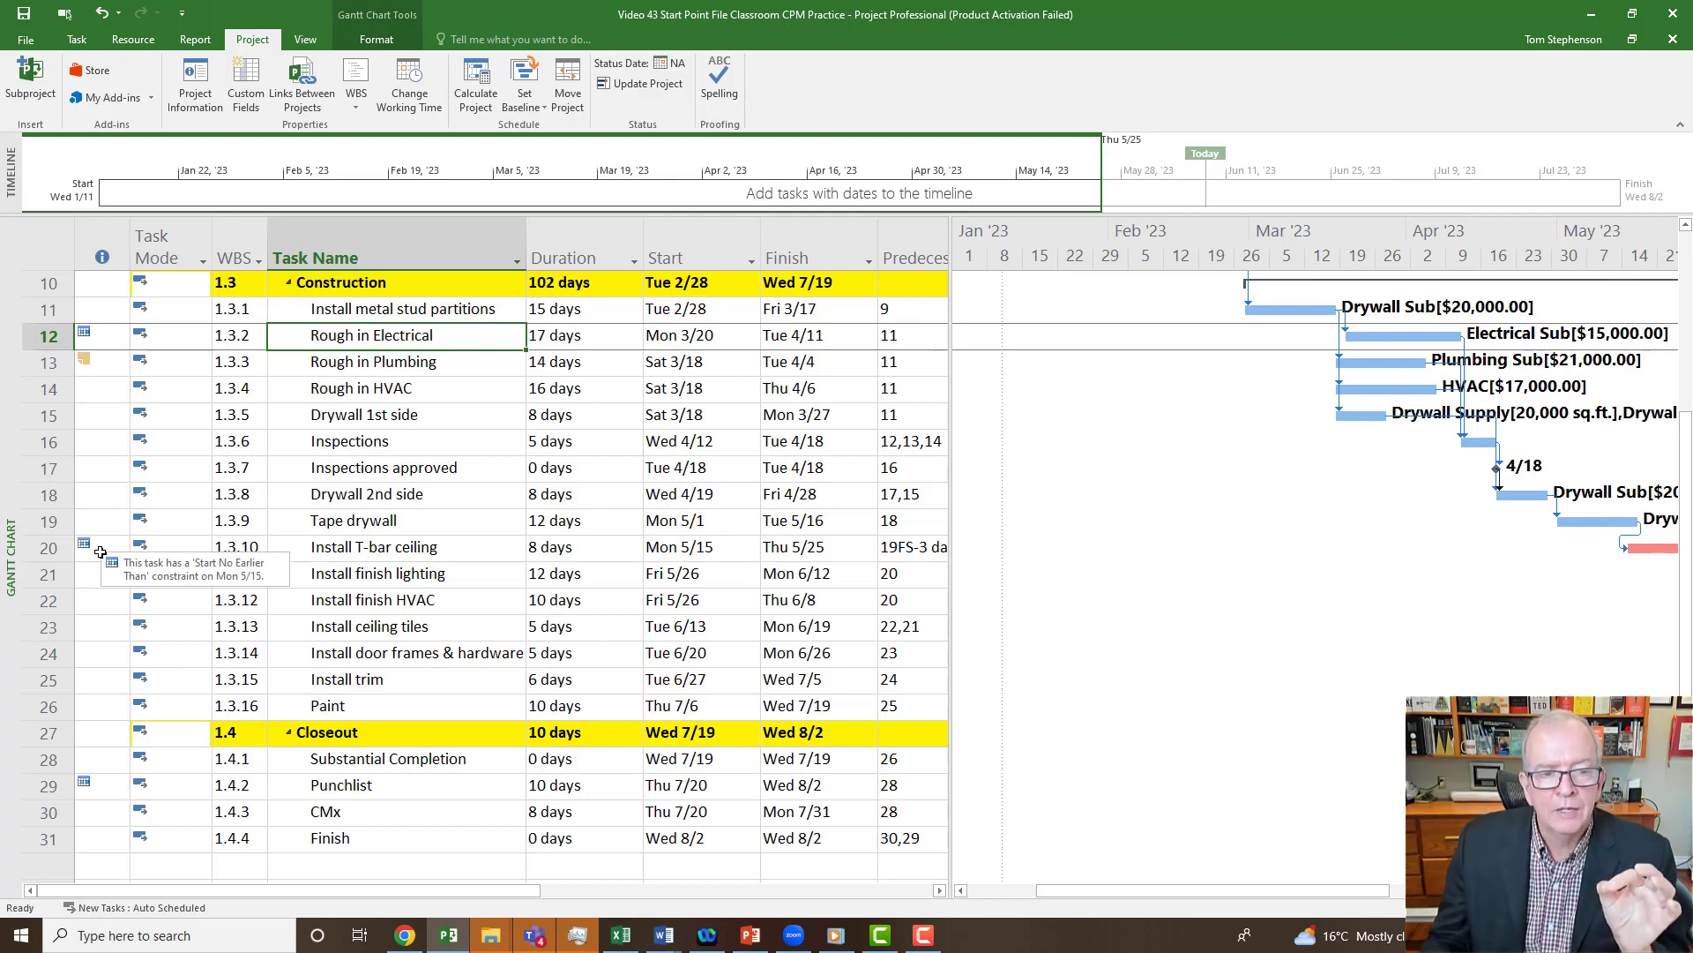
Step: Inspect the predecessors, constraint and available constraint types of Install T-bar ceiling, leaving its task information unchanged
left_click(356, 553)
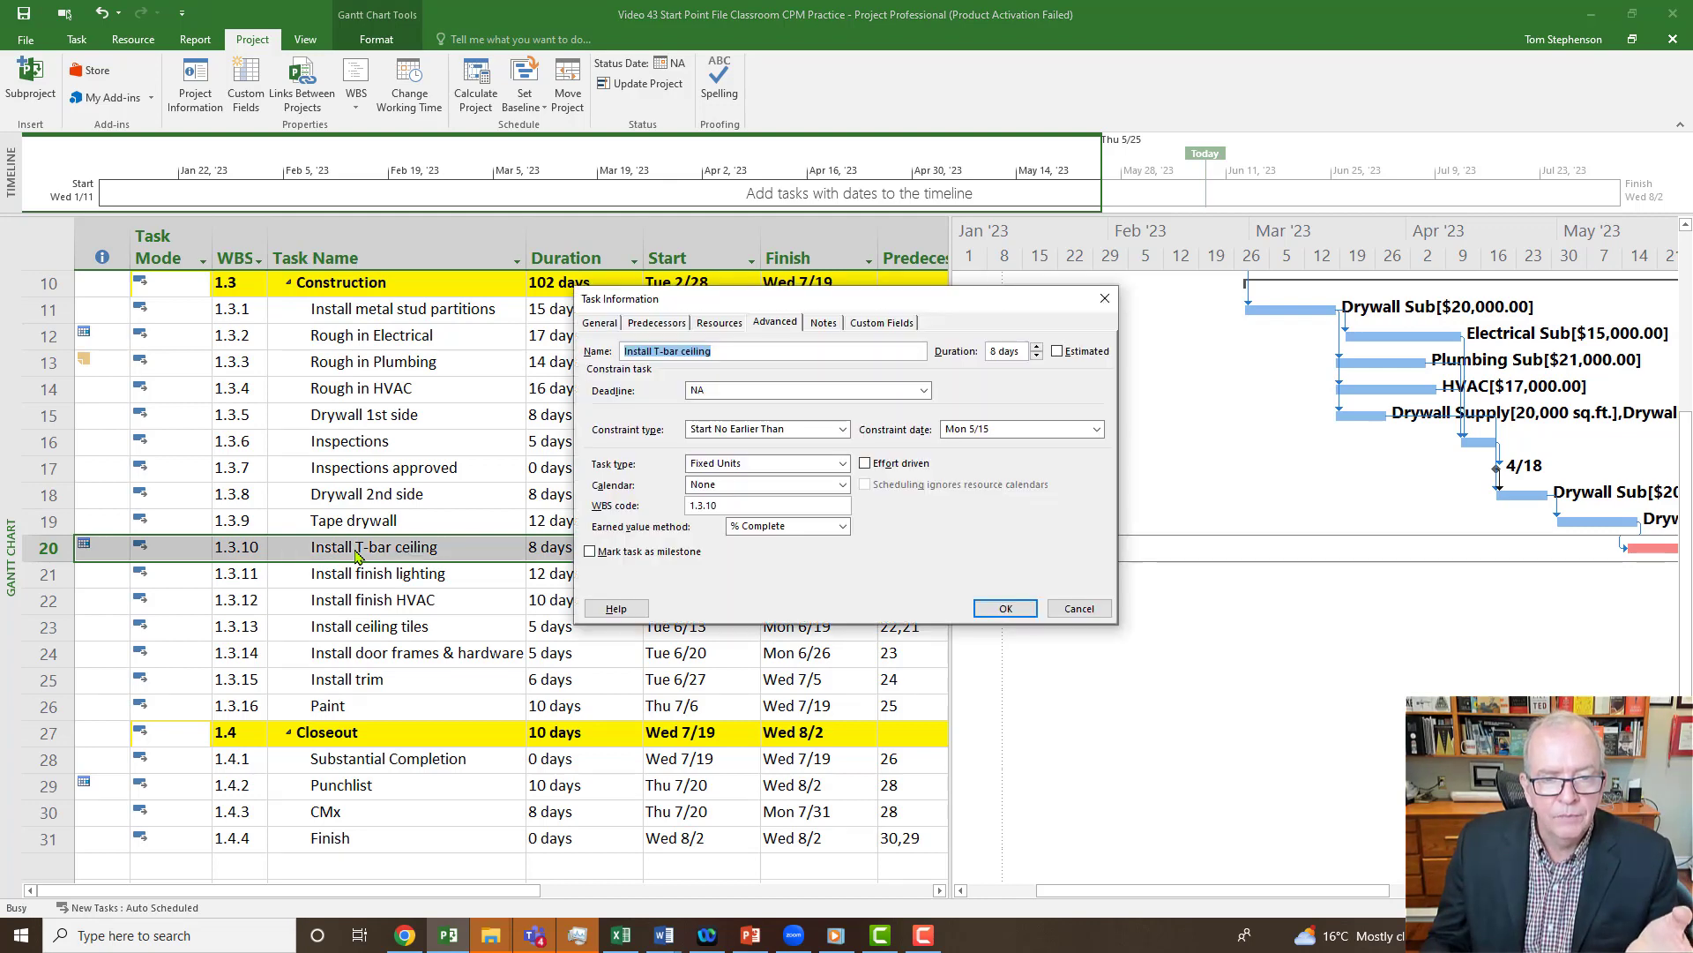
left_click(794, 323)
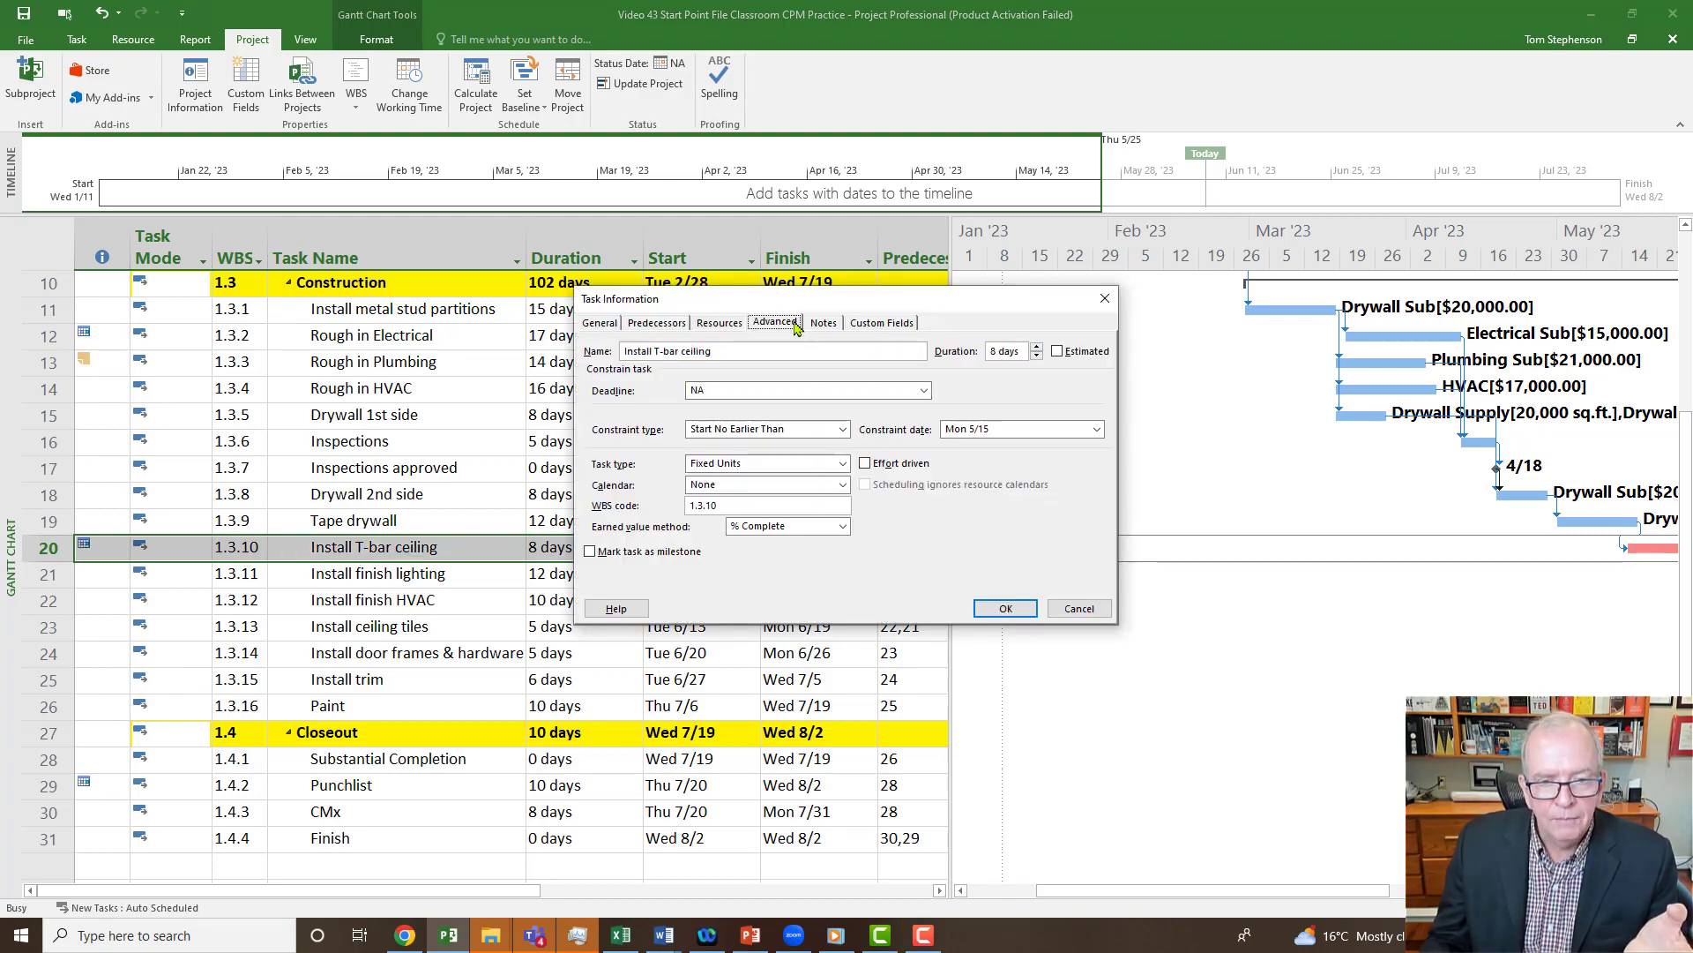
left_click(671, 329)
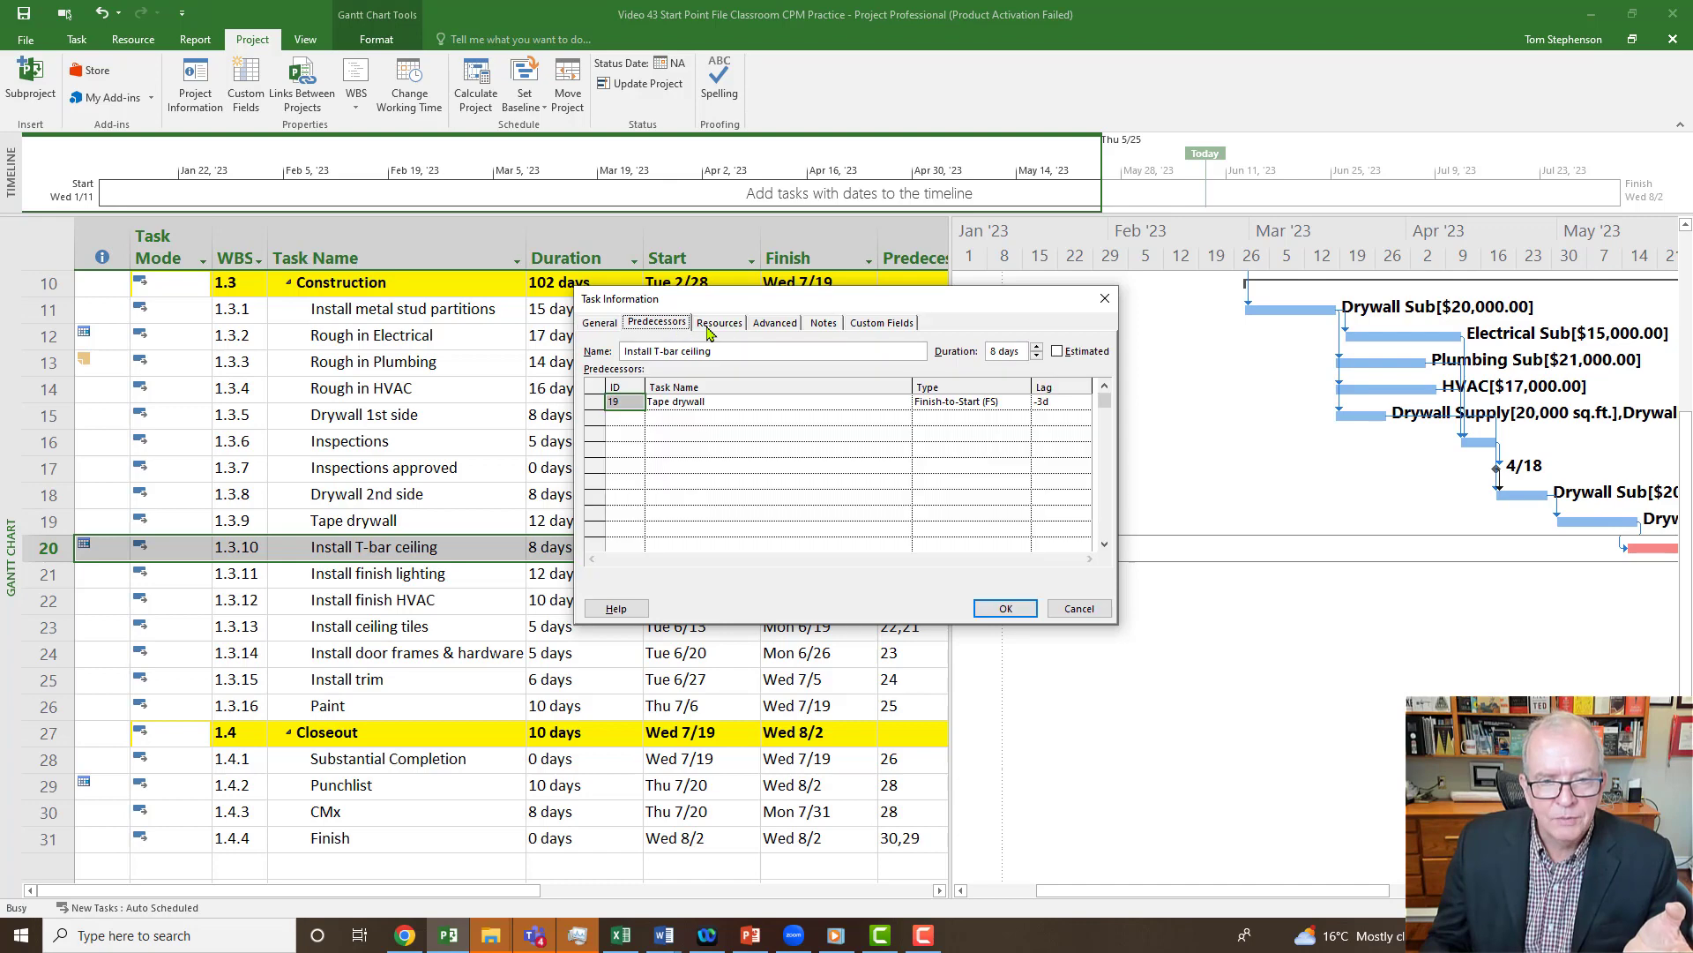
left_click(710, 324)
left_click(775, 325)
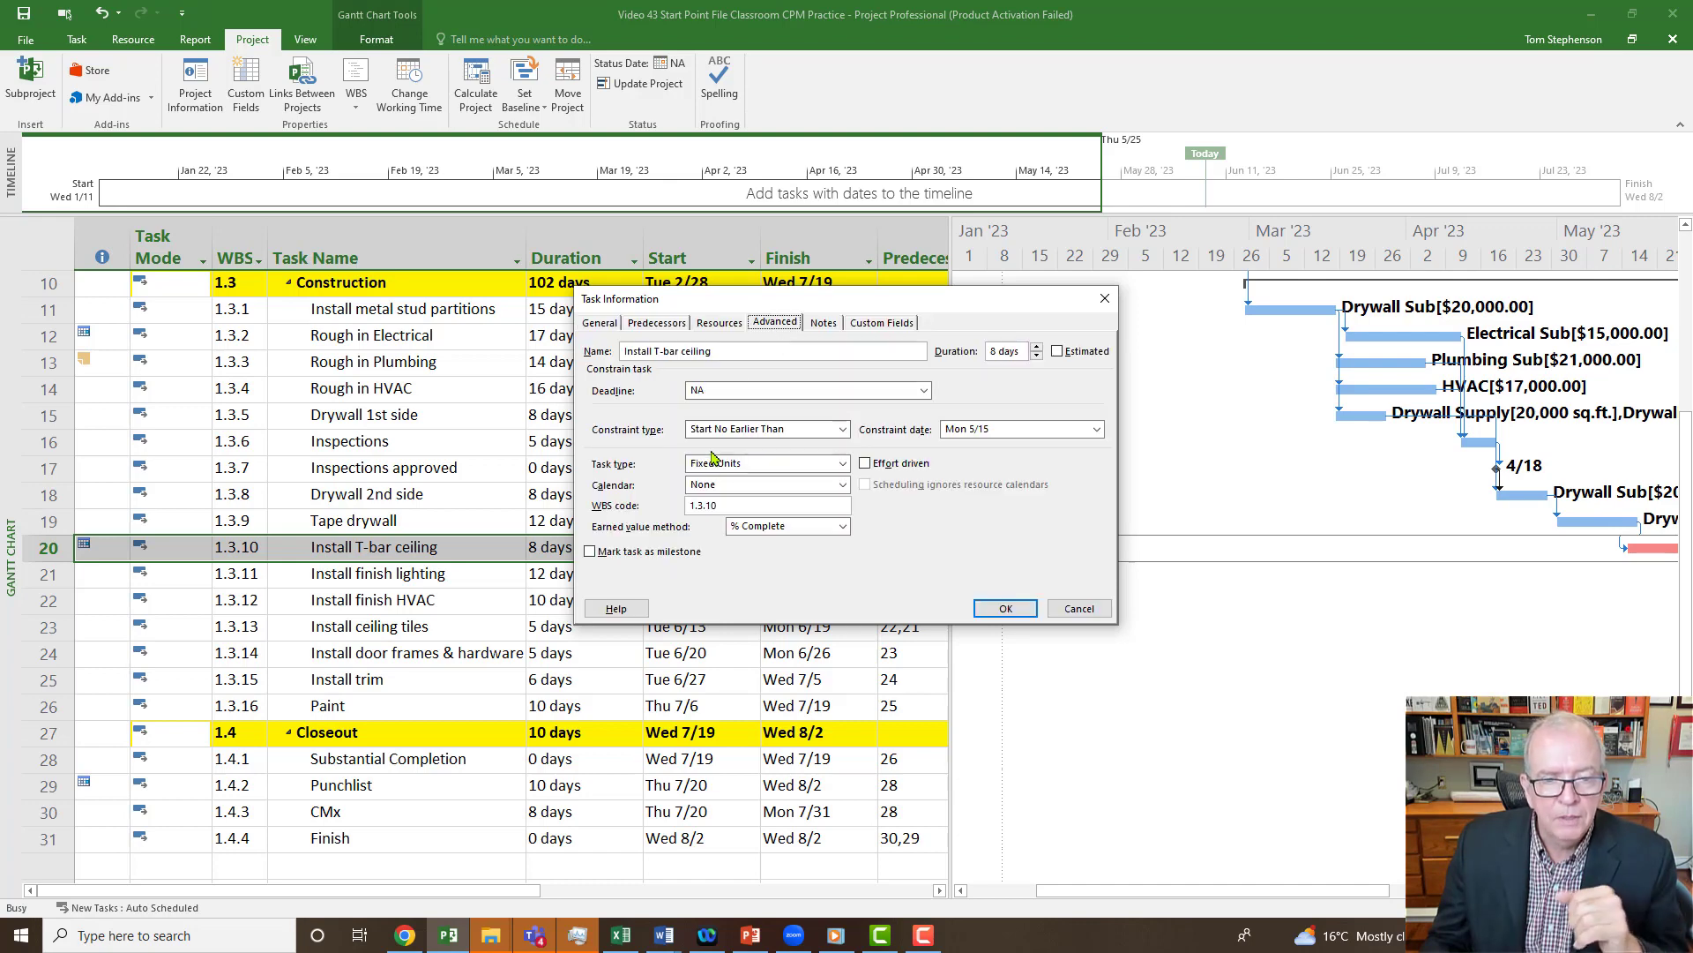
left_click(844, 429)
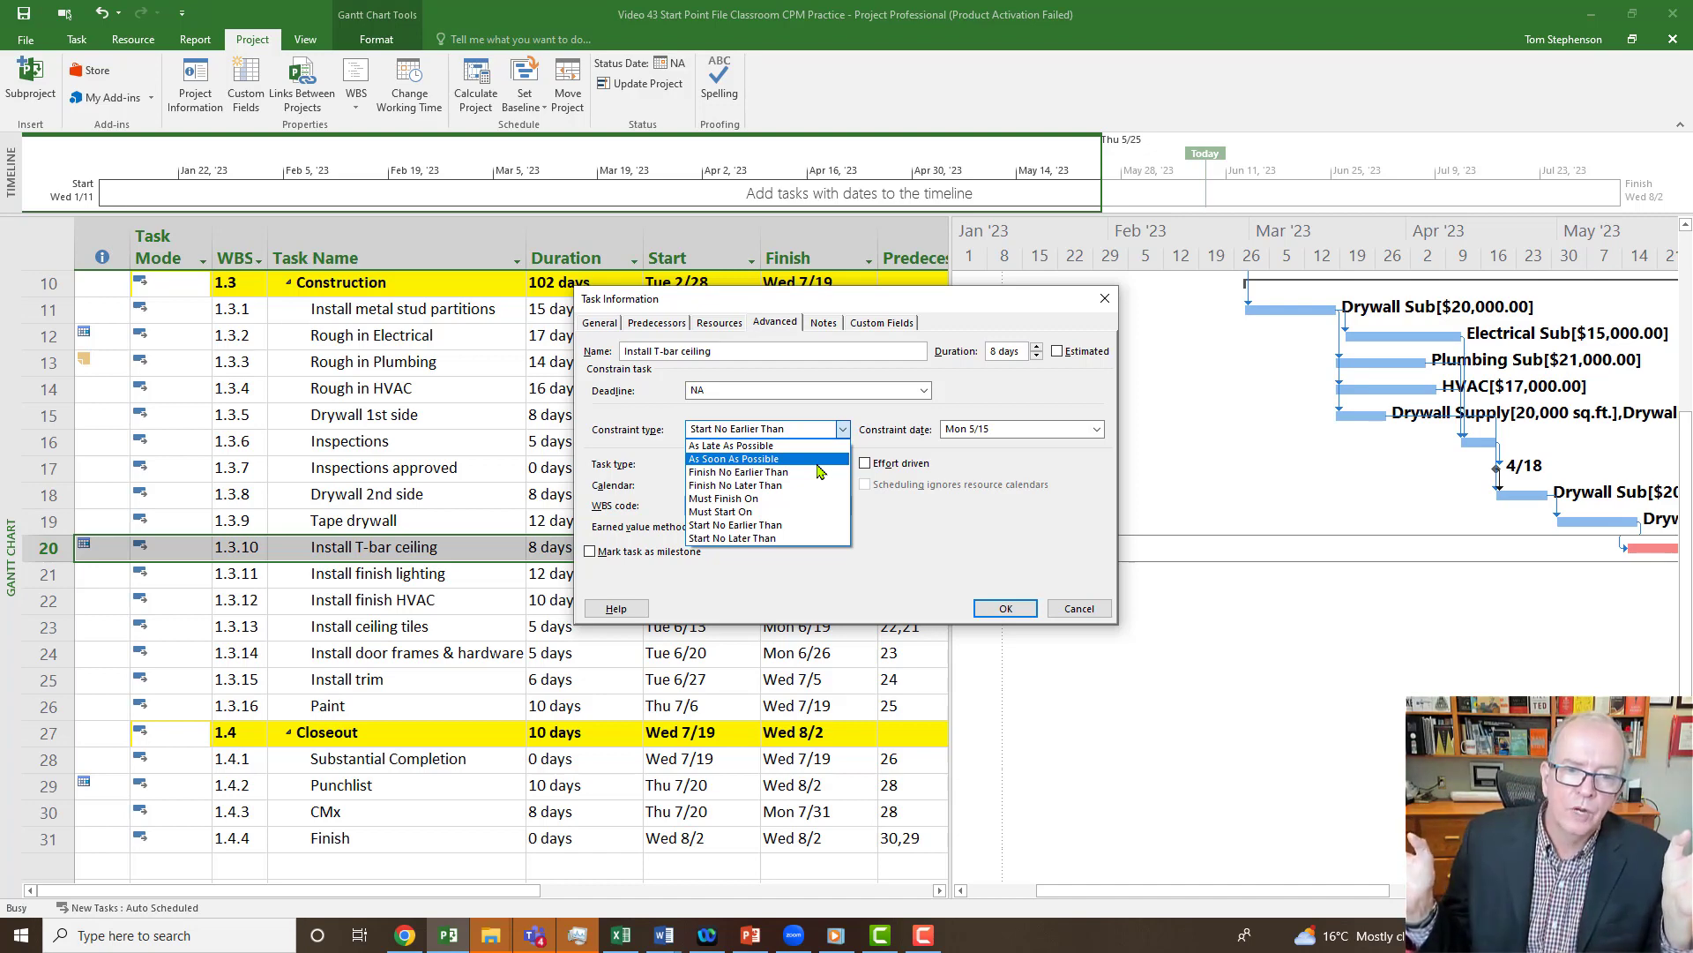
left_click(1080, 610)
left_click(1080, 609)
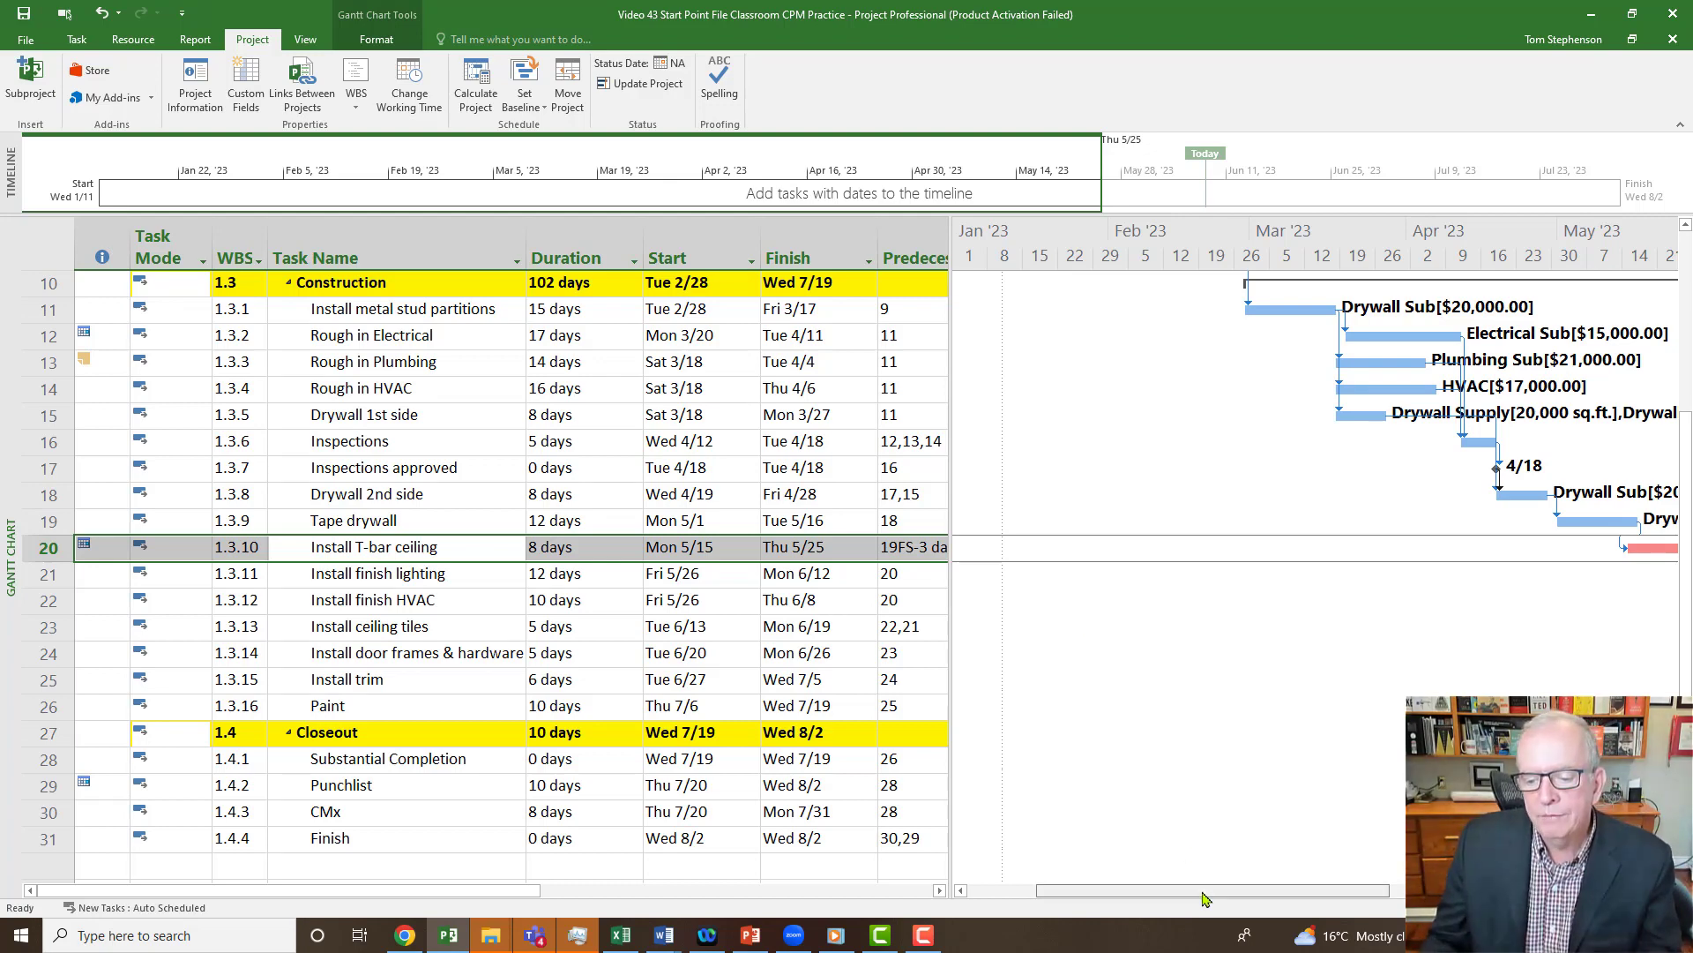
Step: Shorten the duration of the Tape drywall task to 6 days
left_click_drag(1222, 899, 1325, 900)
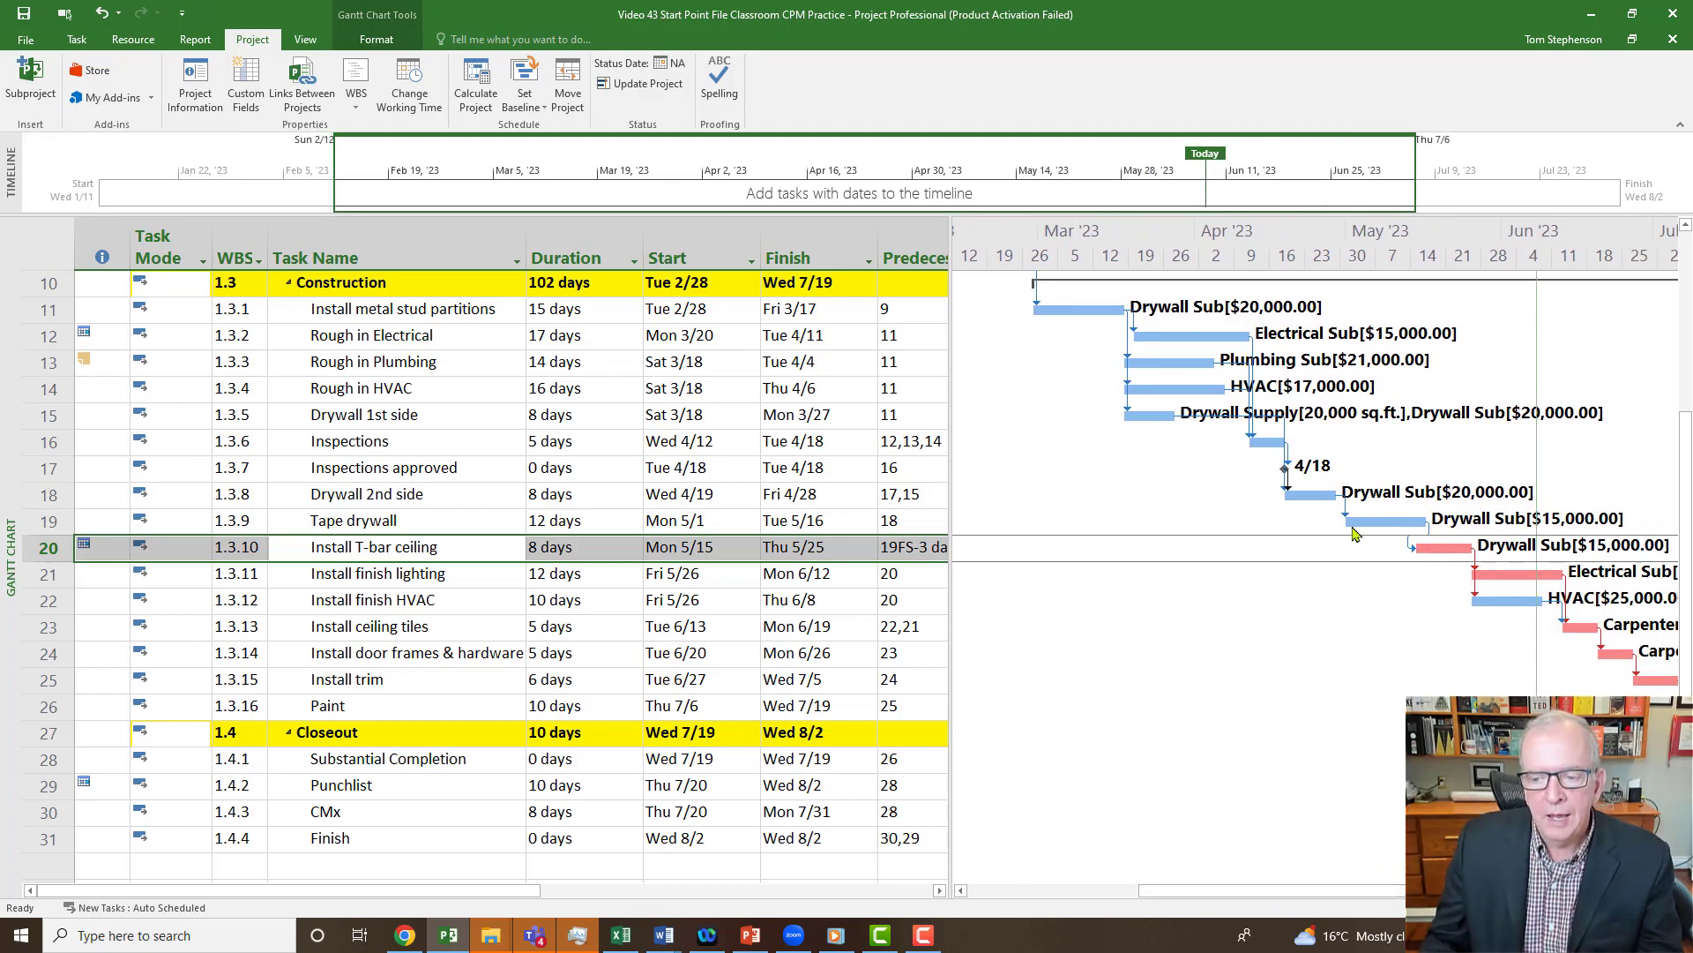
left_click(609, 524)
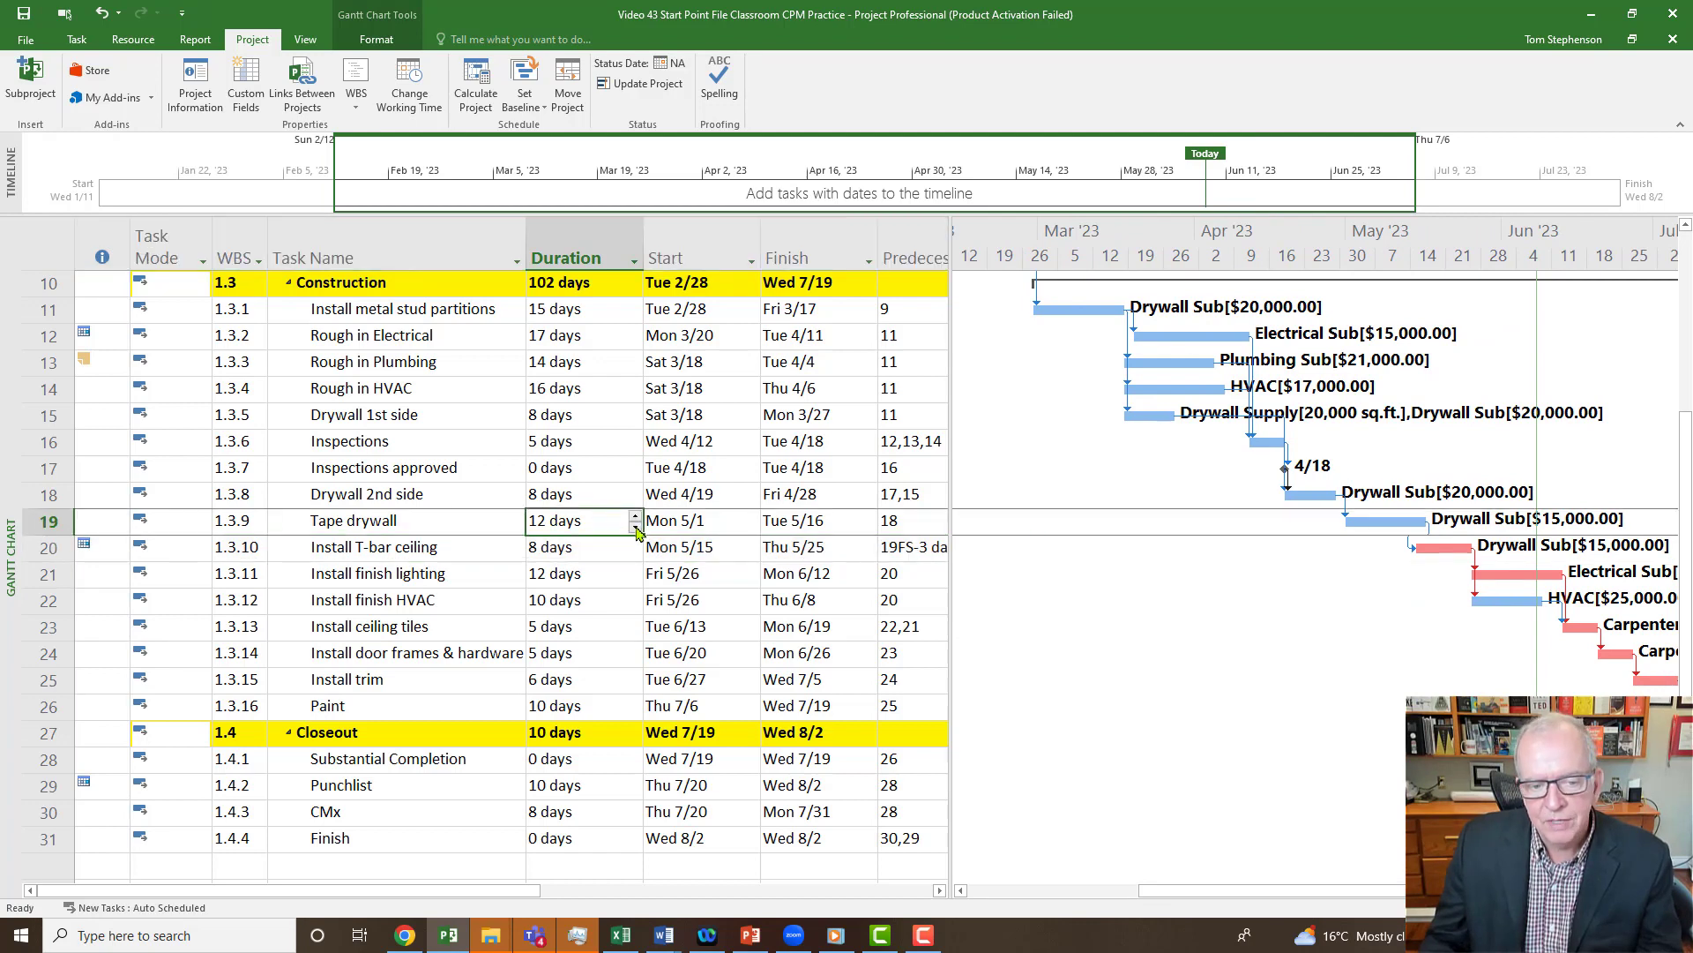
left_click(635, 527)
left_click(635, 527)
left_click(635, 526)
left_click(635, 526)
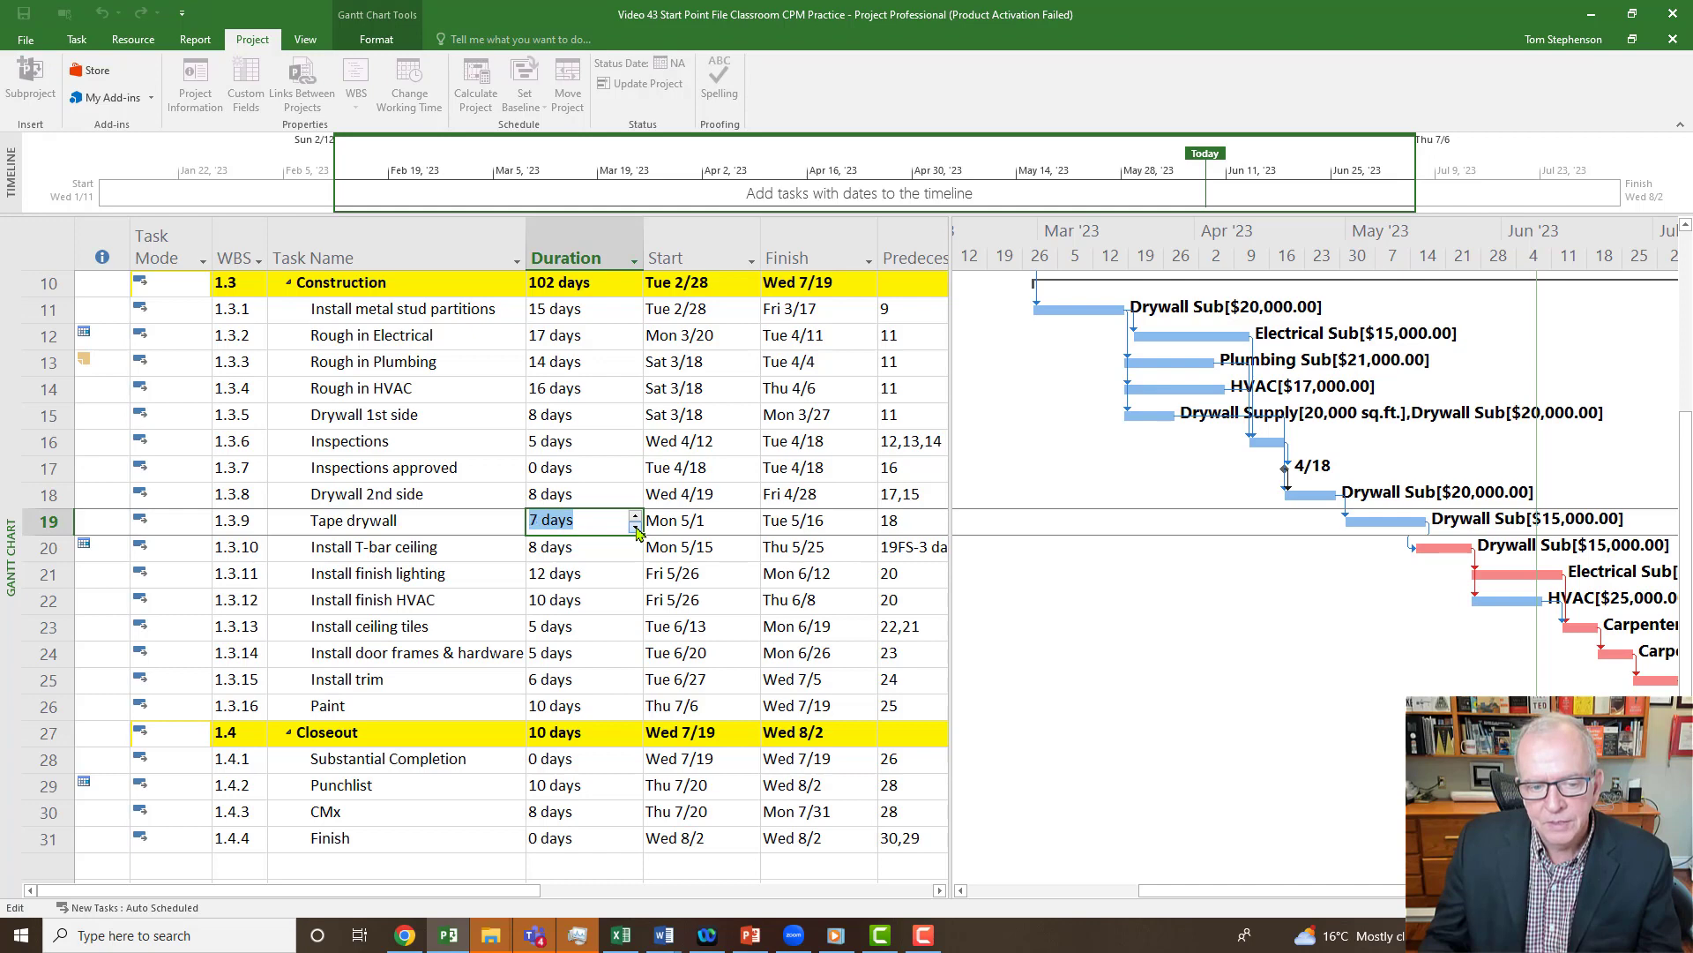
left_click(635, 527)
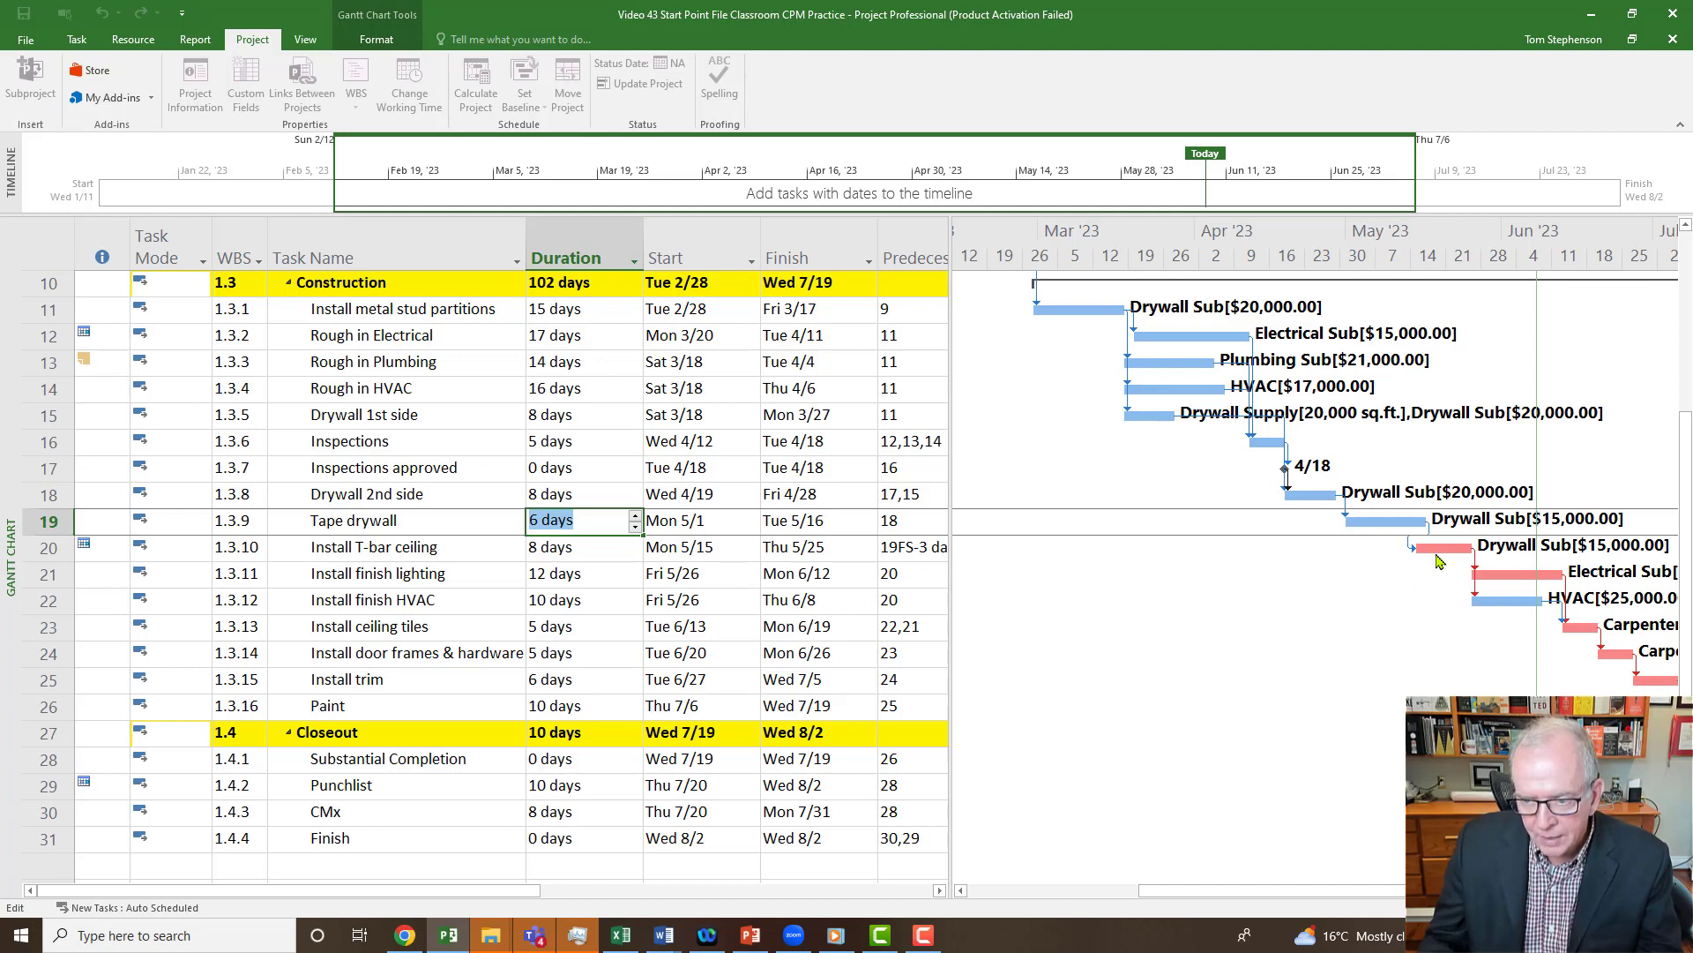
left_click(409, 554)
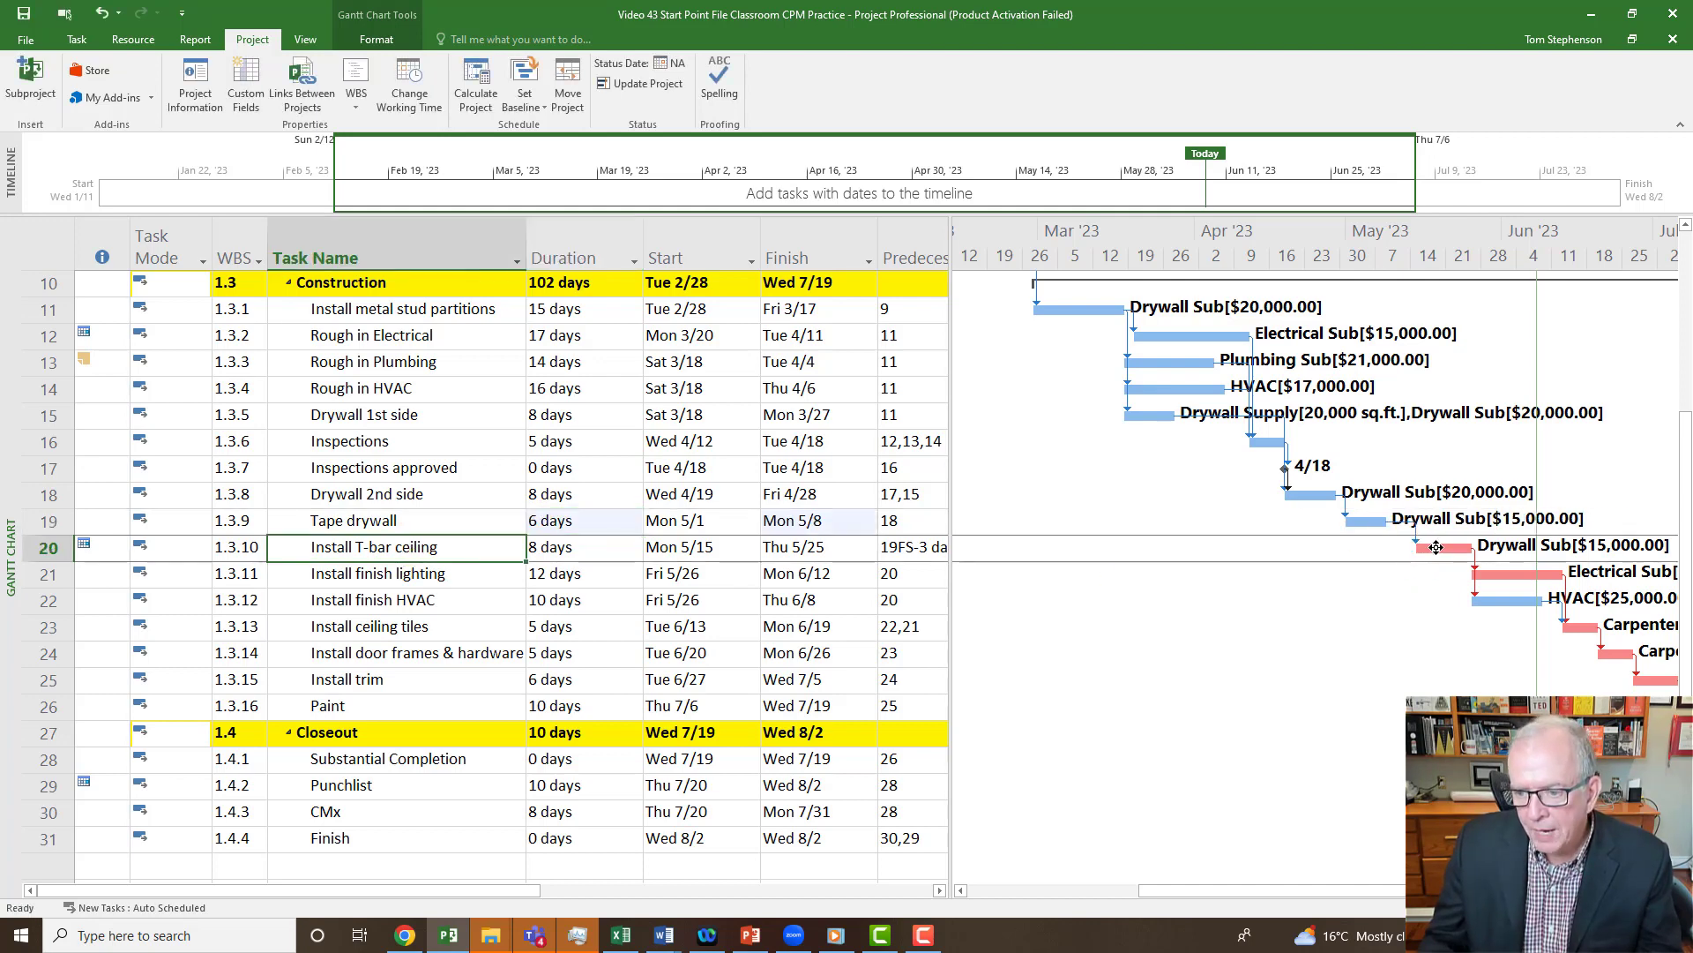
Step: Reduce the Tape drywall task's duration to 4 days
left_click(588, 529)
left_click(635, 528)
left_click(635, 528)
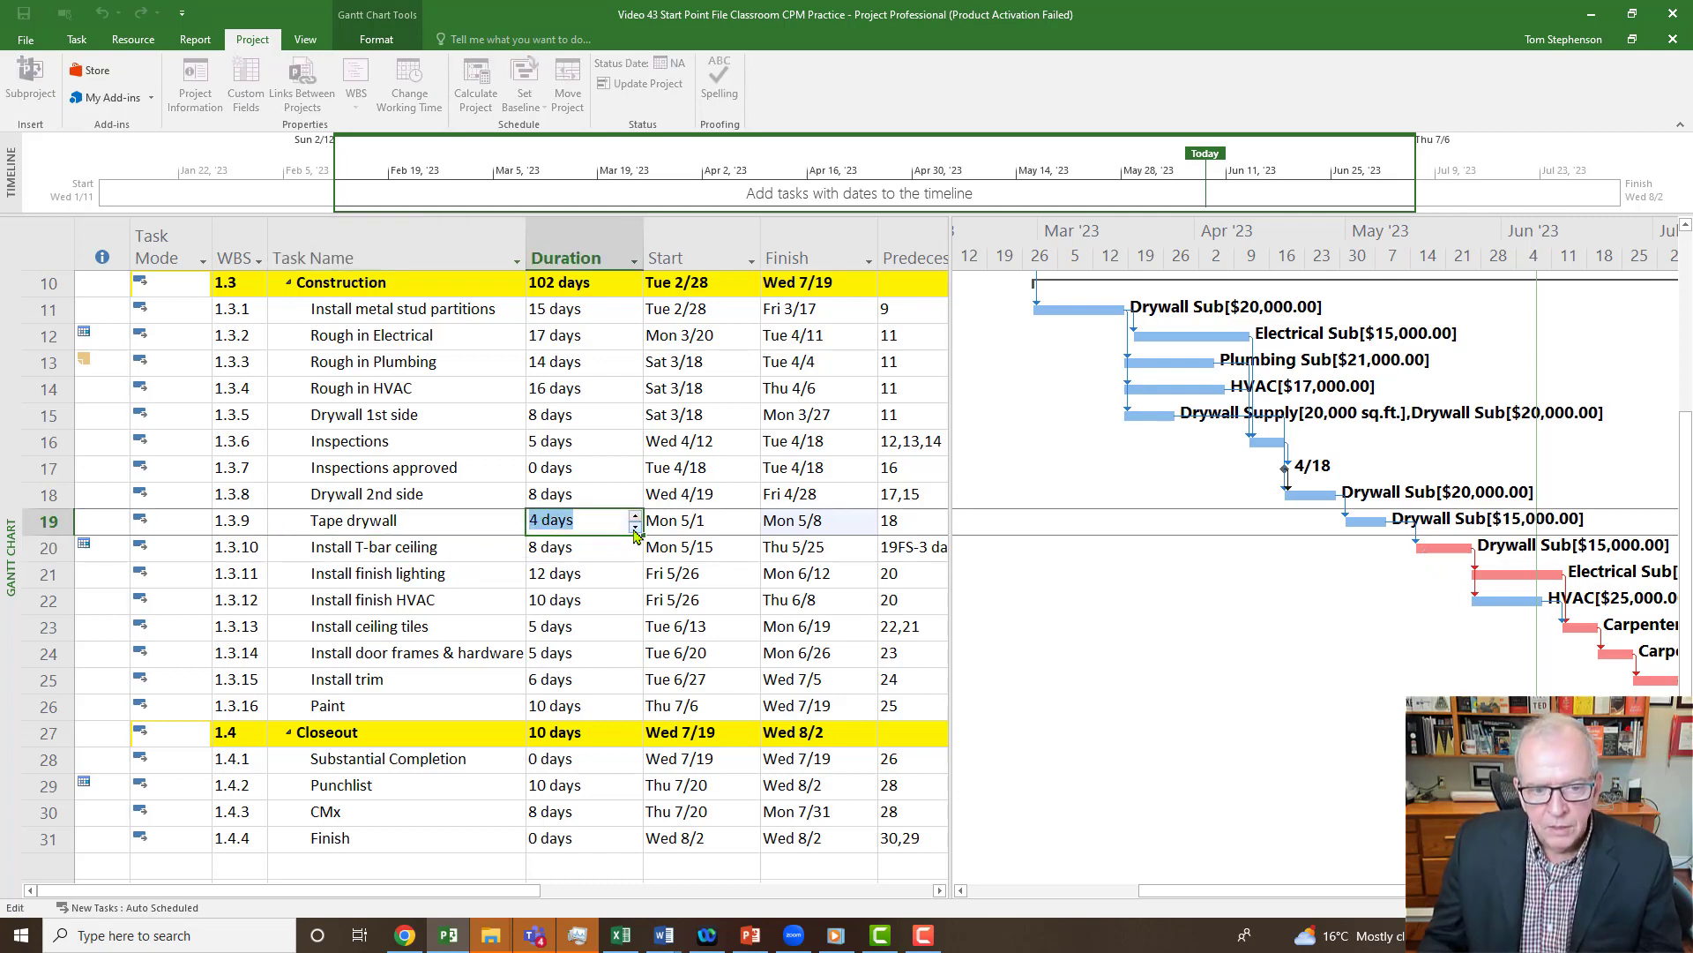
left_click(354, 552)
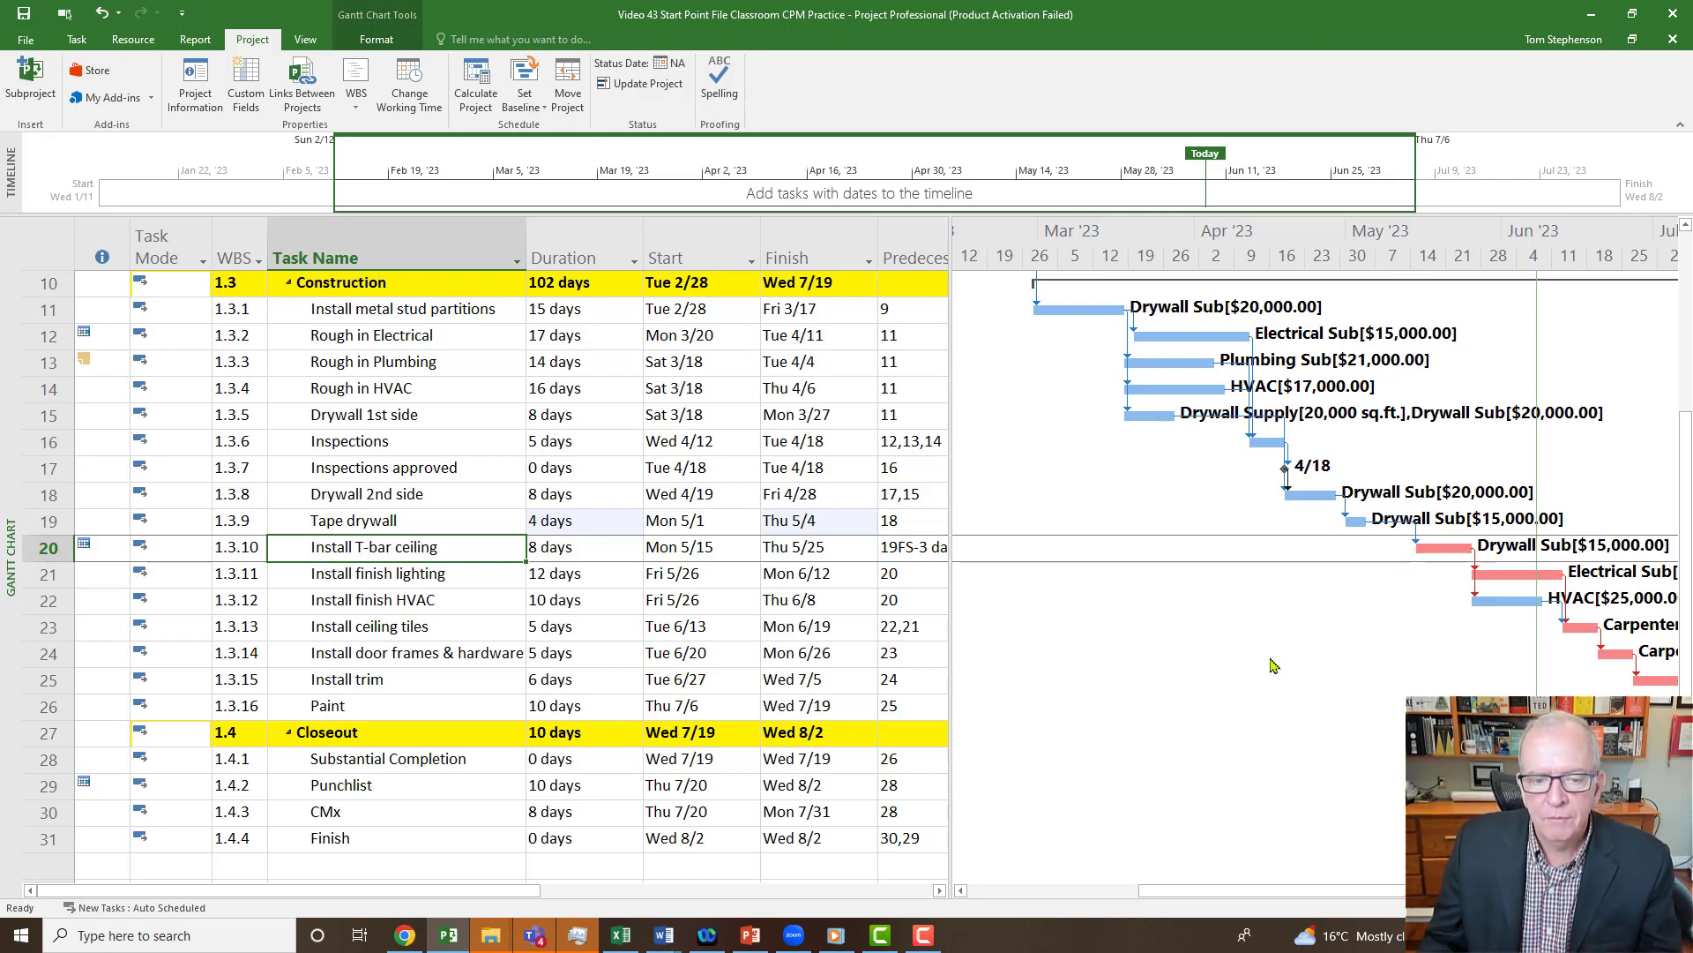
Step: Move the start of Install finish HVAC to Mon 5/29 while keeping its link to Install T-bar ceiling
left_click(706, 608)
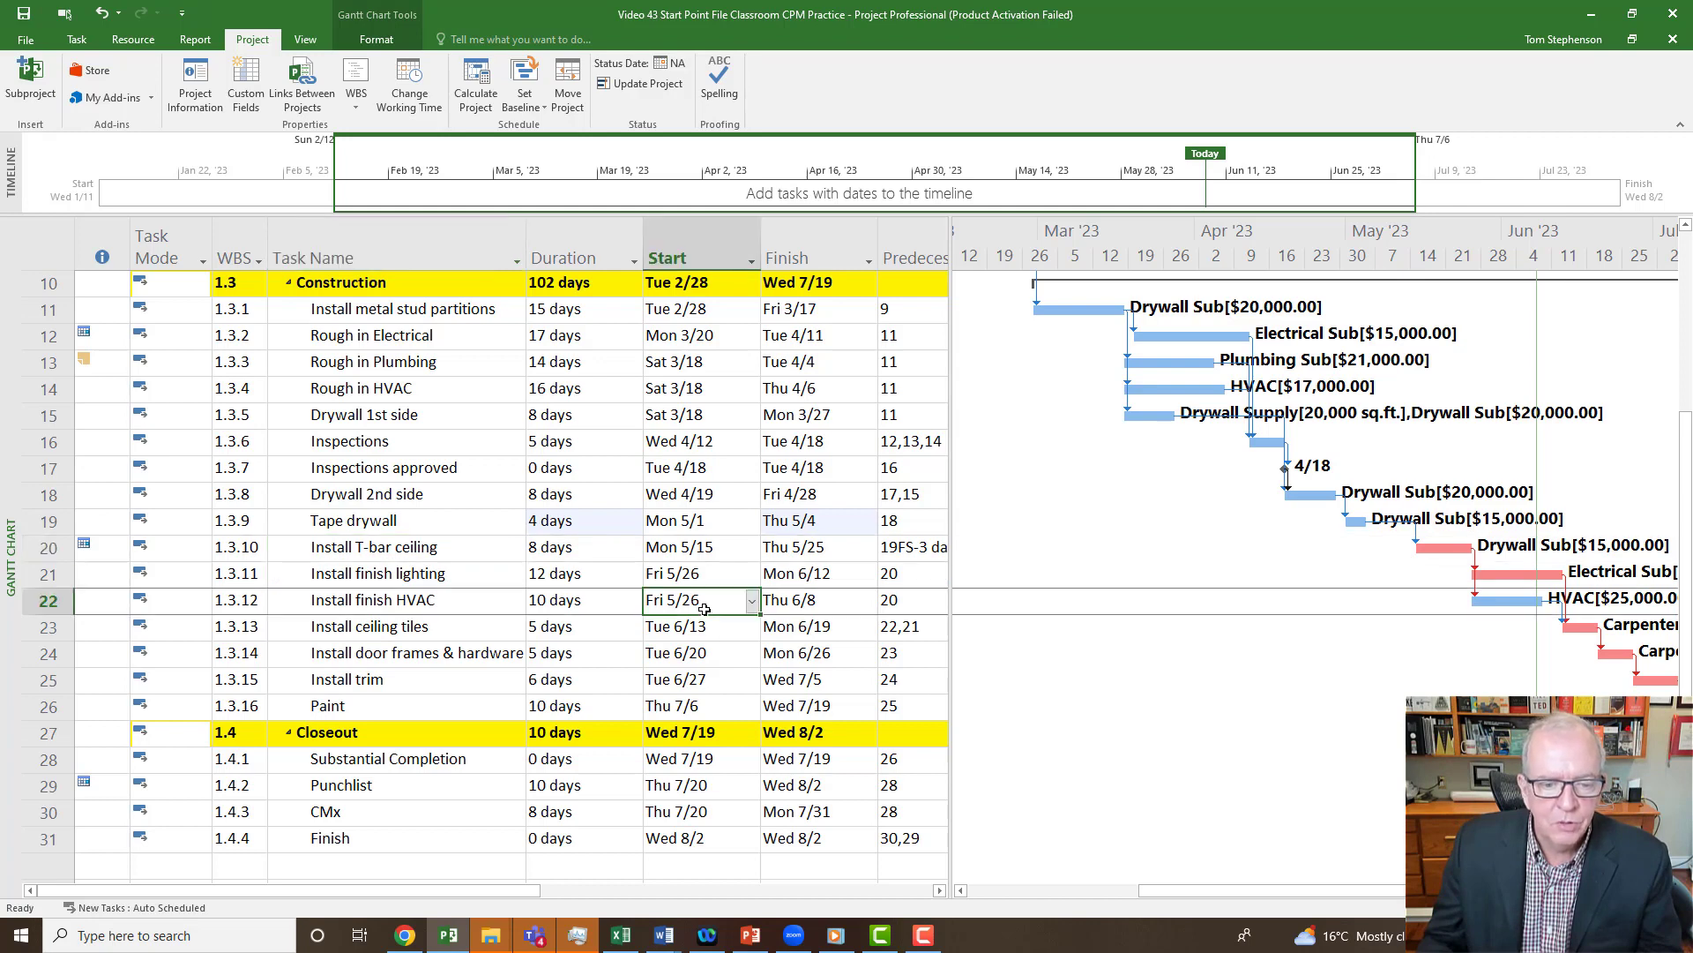
left_click(752, 601)
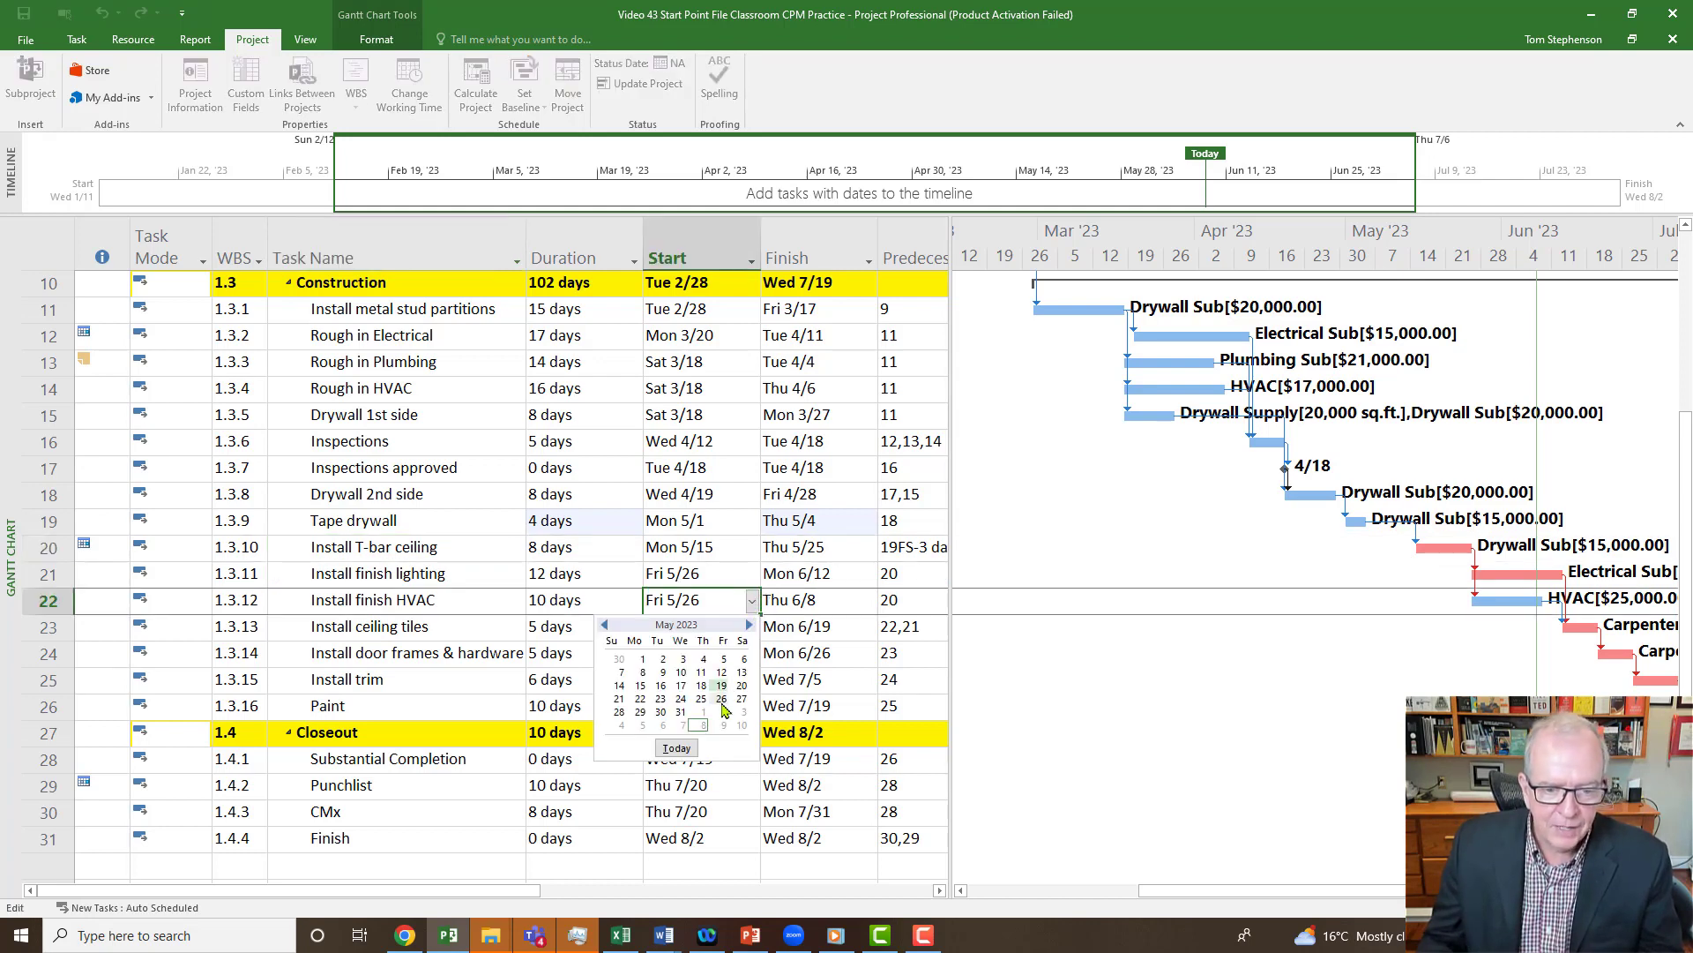
left_click(640, 712)
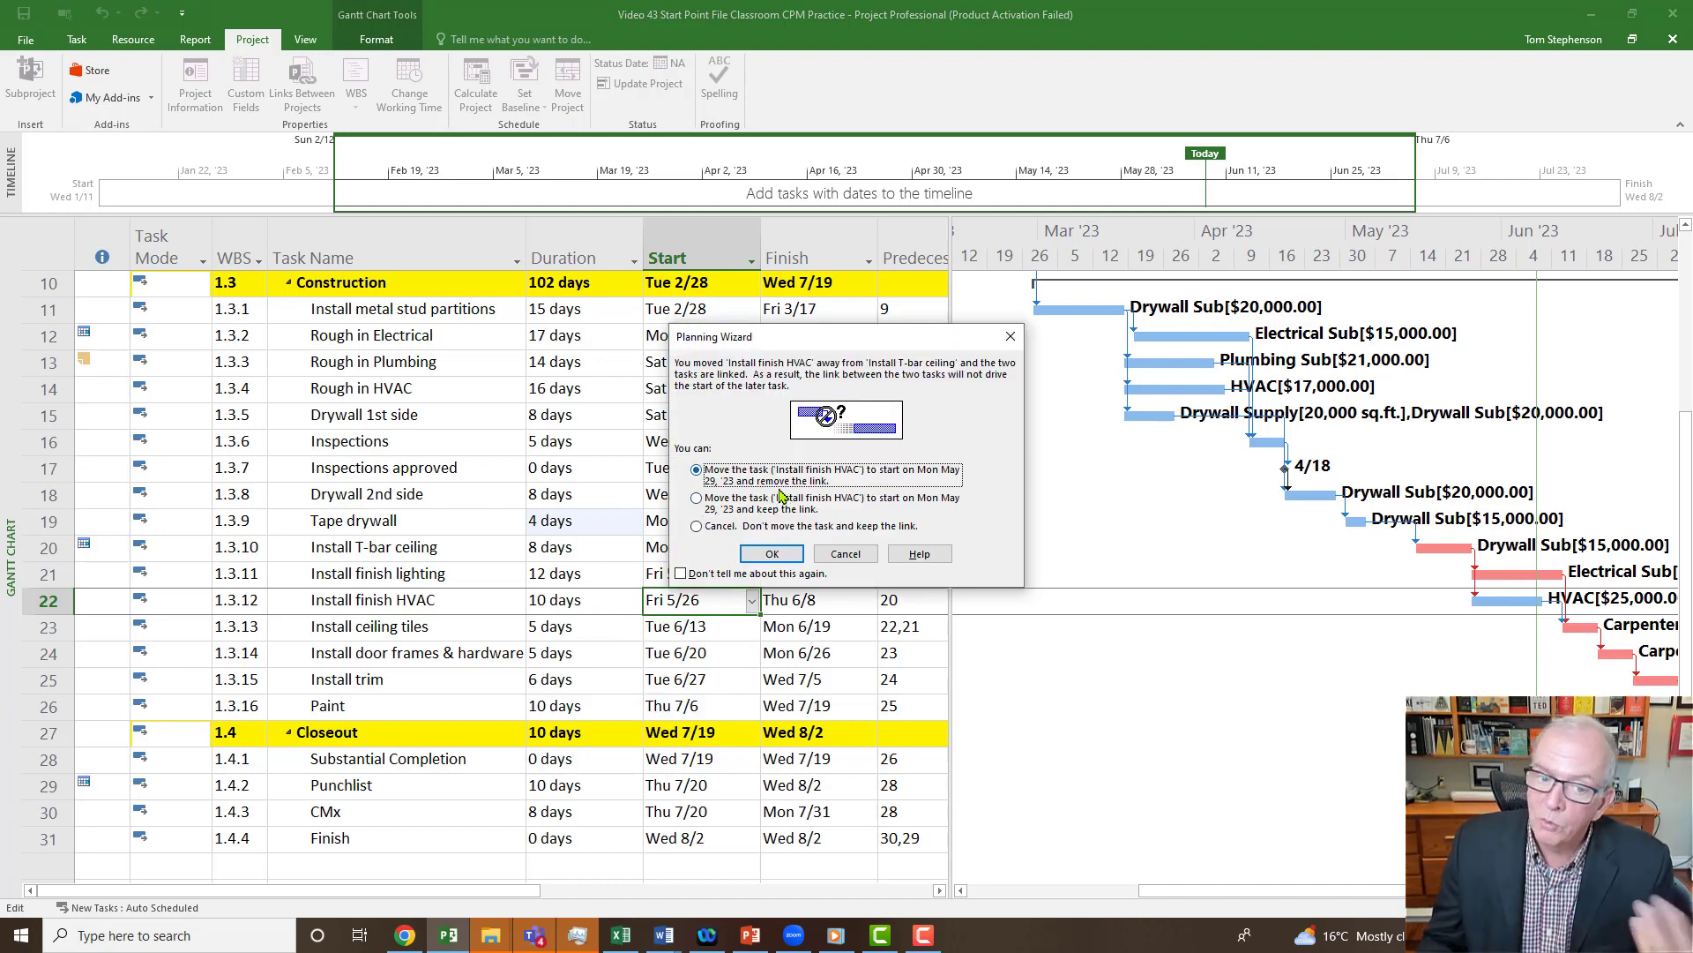
left_click(697, 499)
left_click(770, 556)
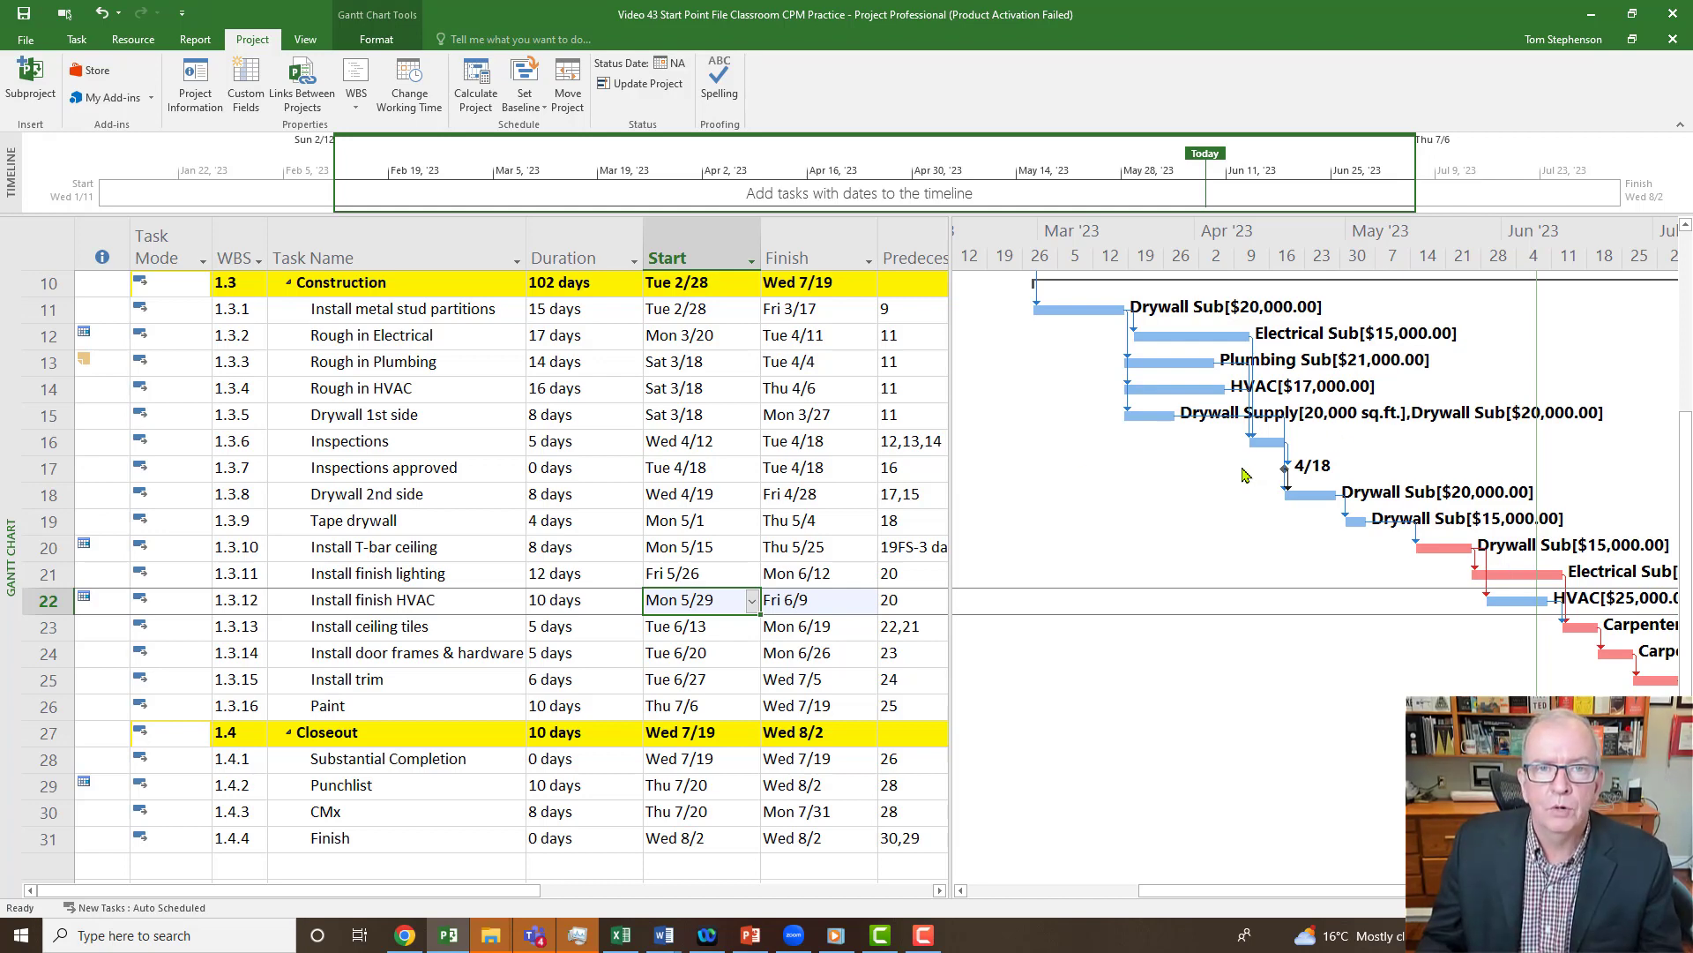
Step: Change the constraint type of Install finish HVAC to As Soon As Possible
mouse_move(1136, 385)
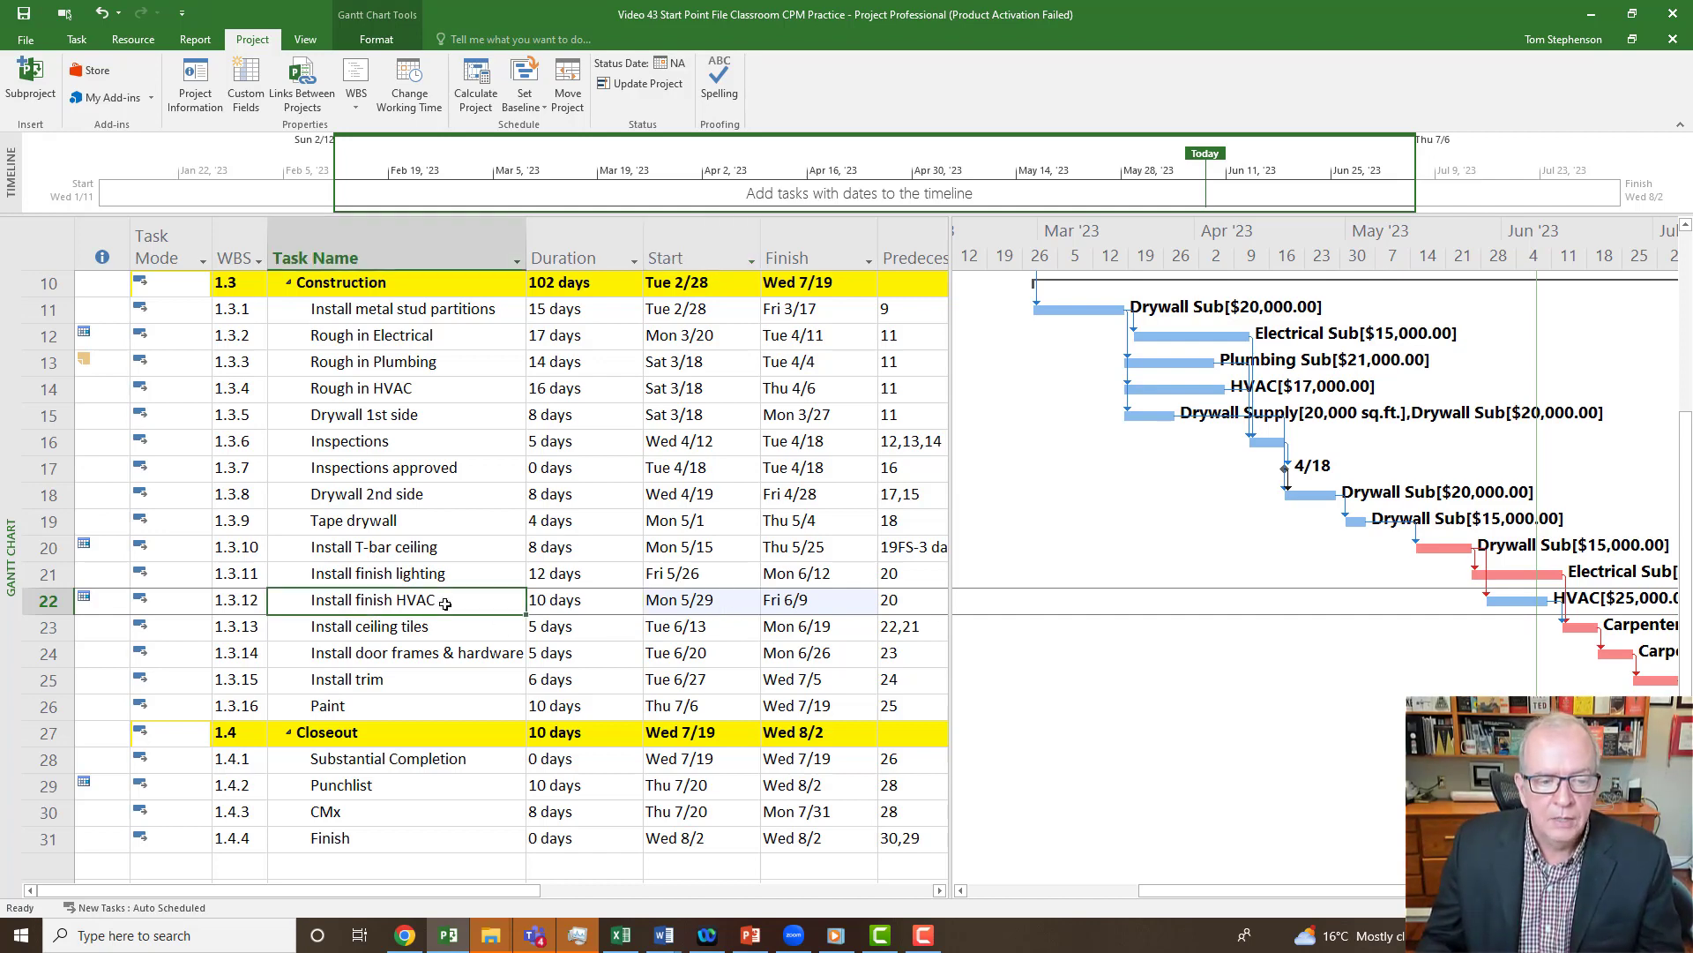
double_click(446, 603)
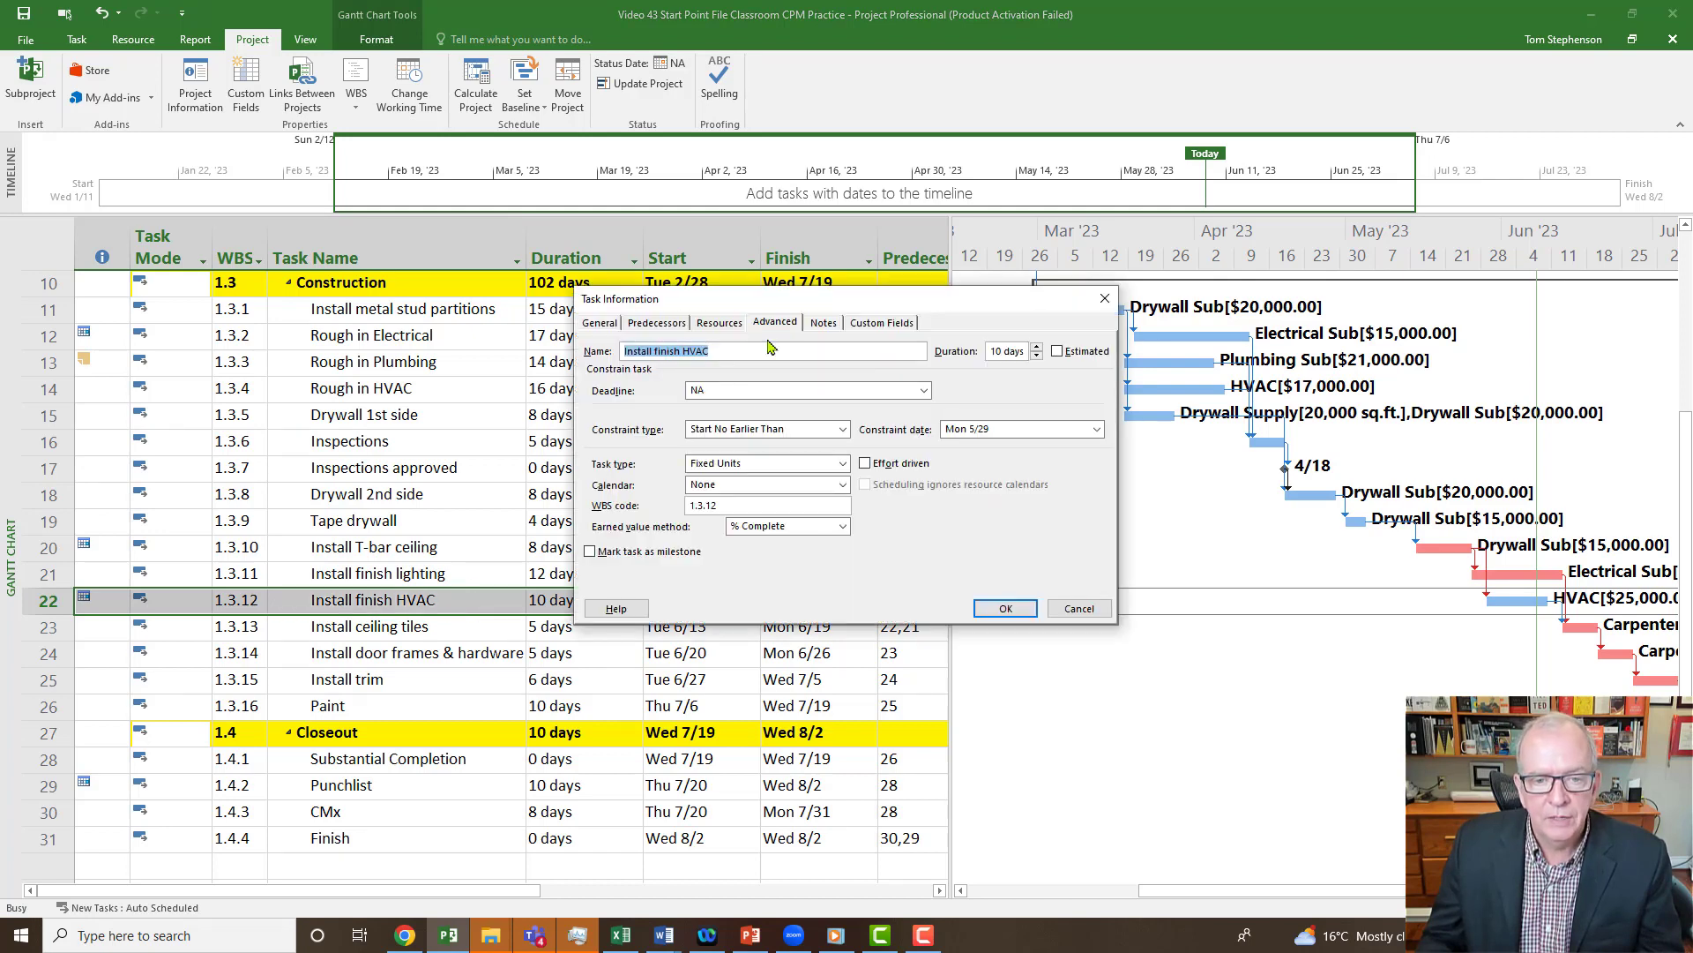
left_click_drag(811, 304, 1000, 119)
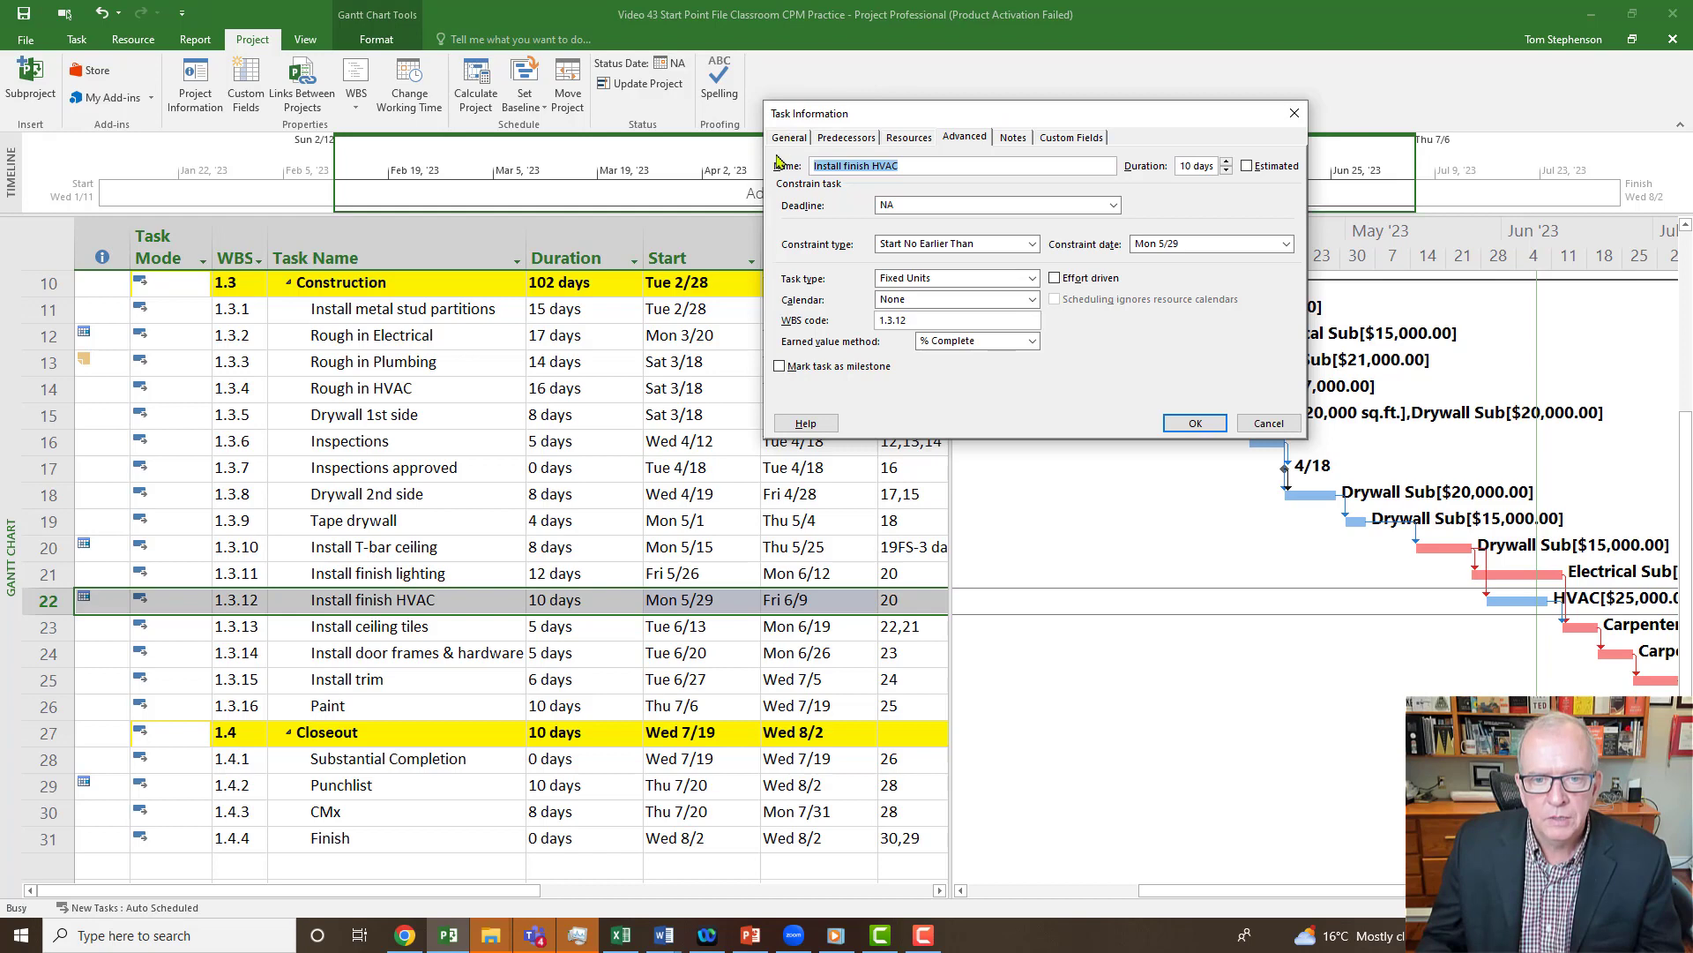
left_click(1042, 250)
left_click(1013, 263)
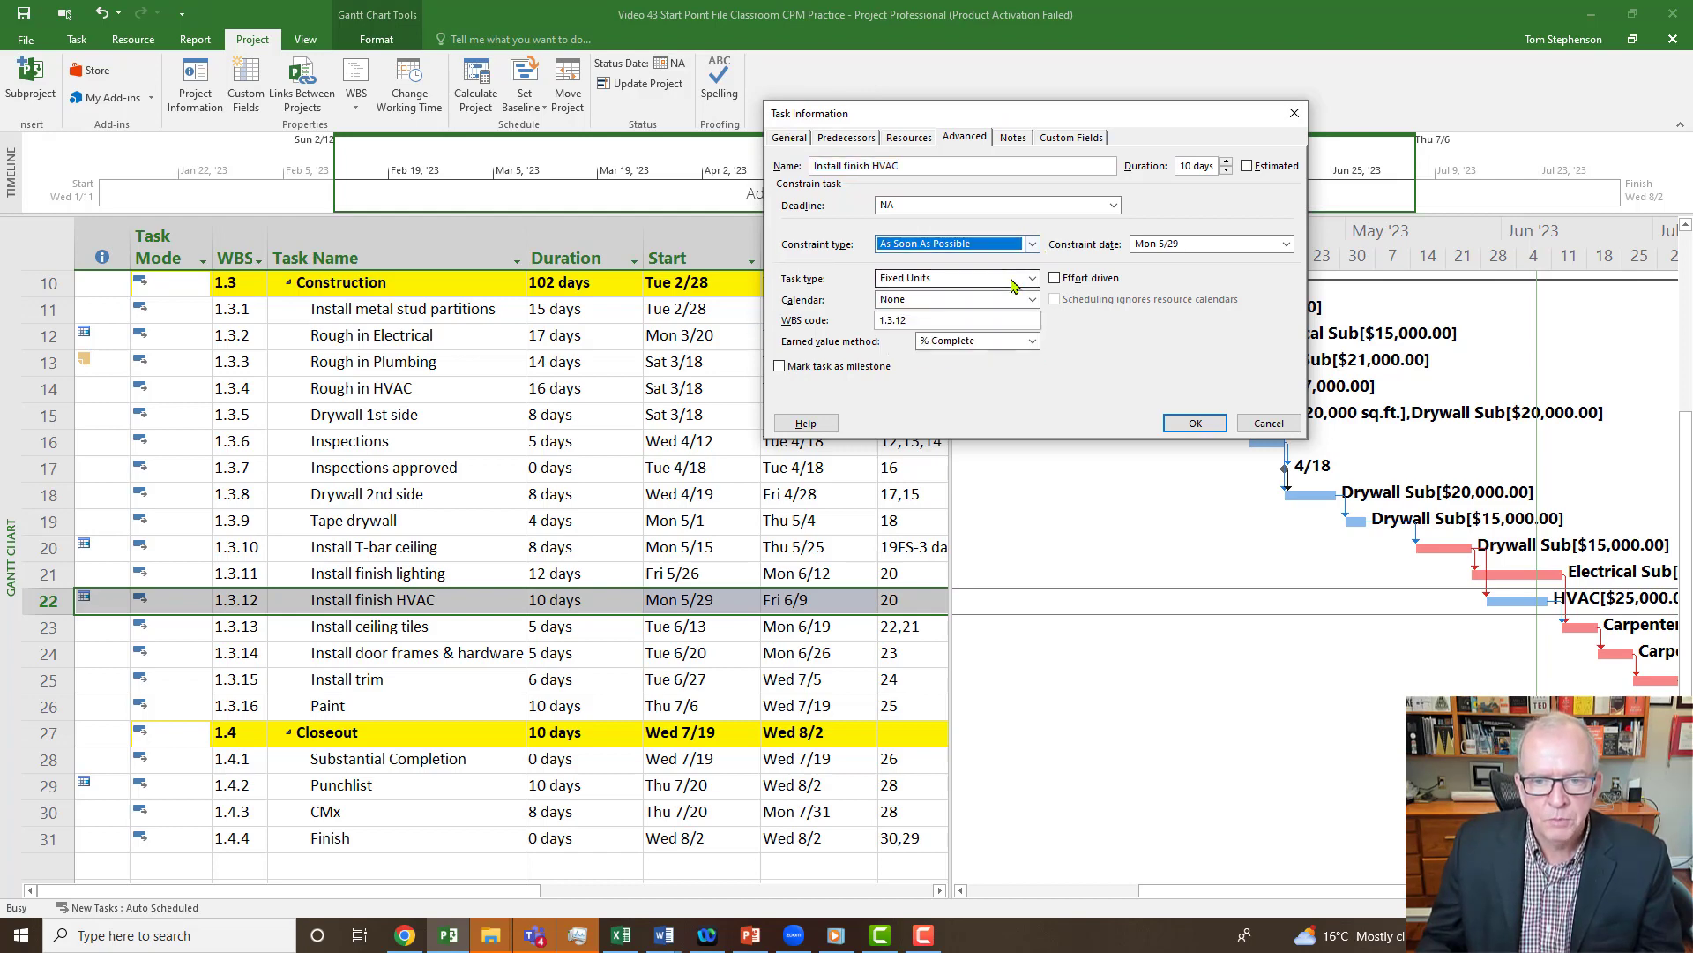
left_click(1192, 425)
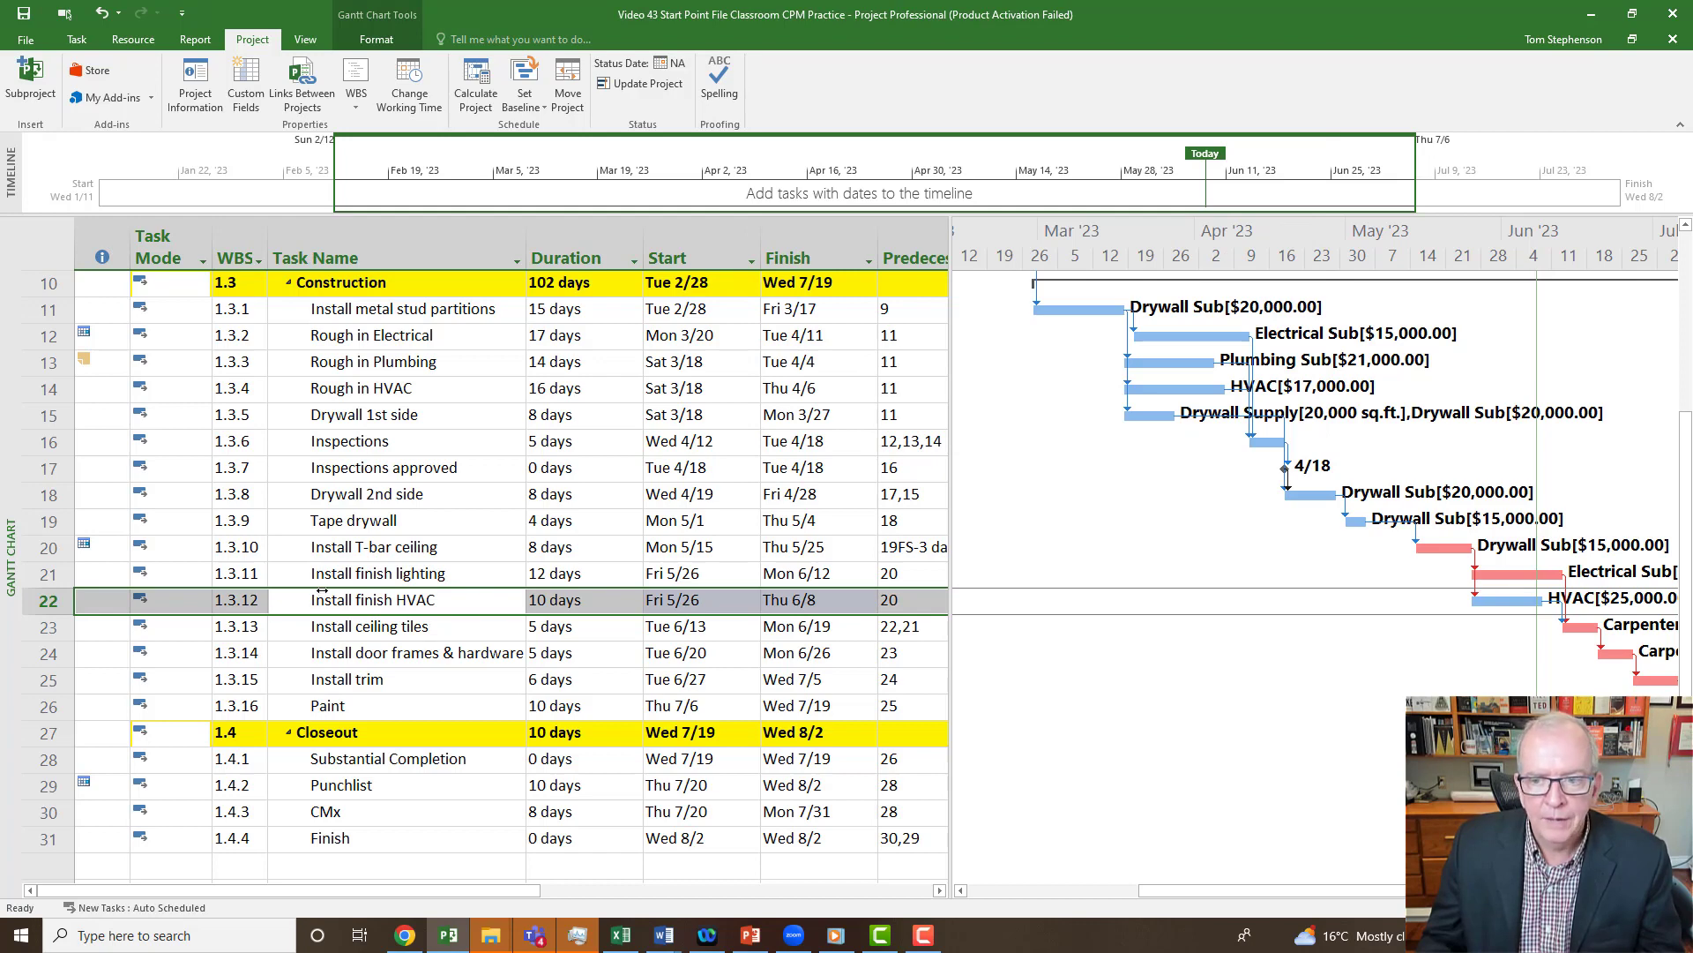
Step: Change the constraint type of the Rough in Electrical task to As Soon As Possible
left_click(342, 338)
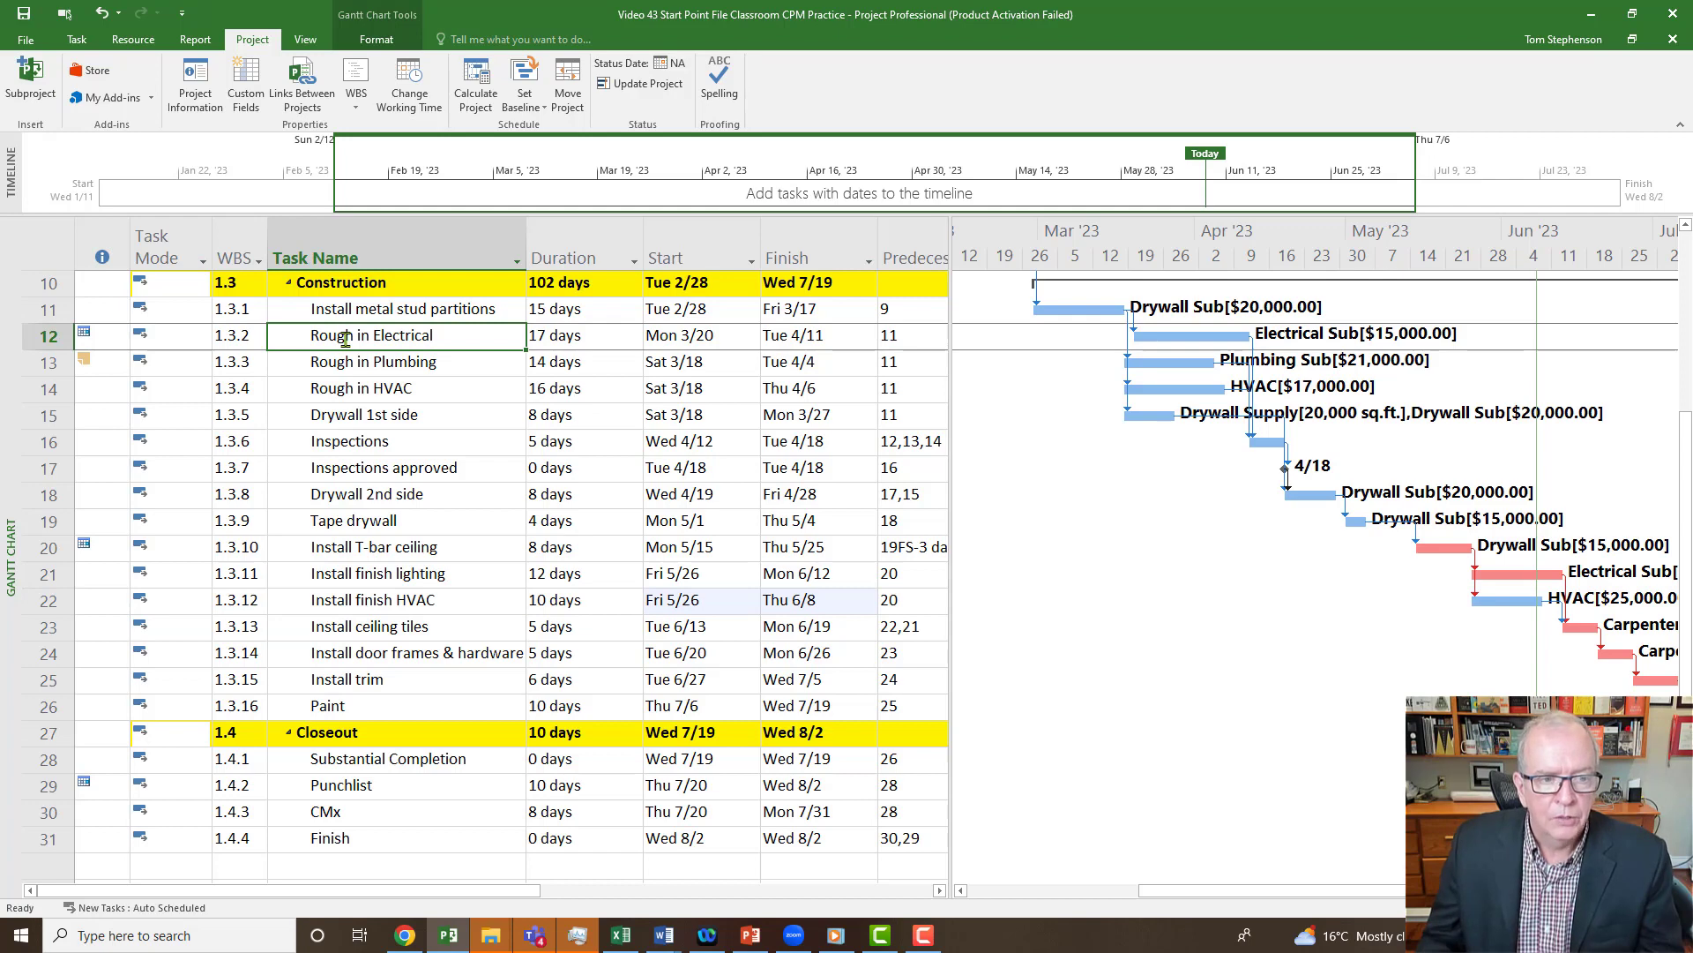
double_click(345, 338)
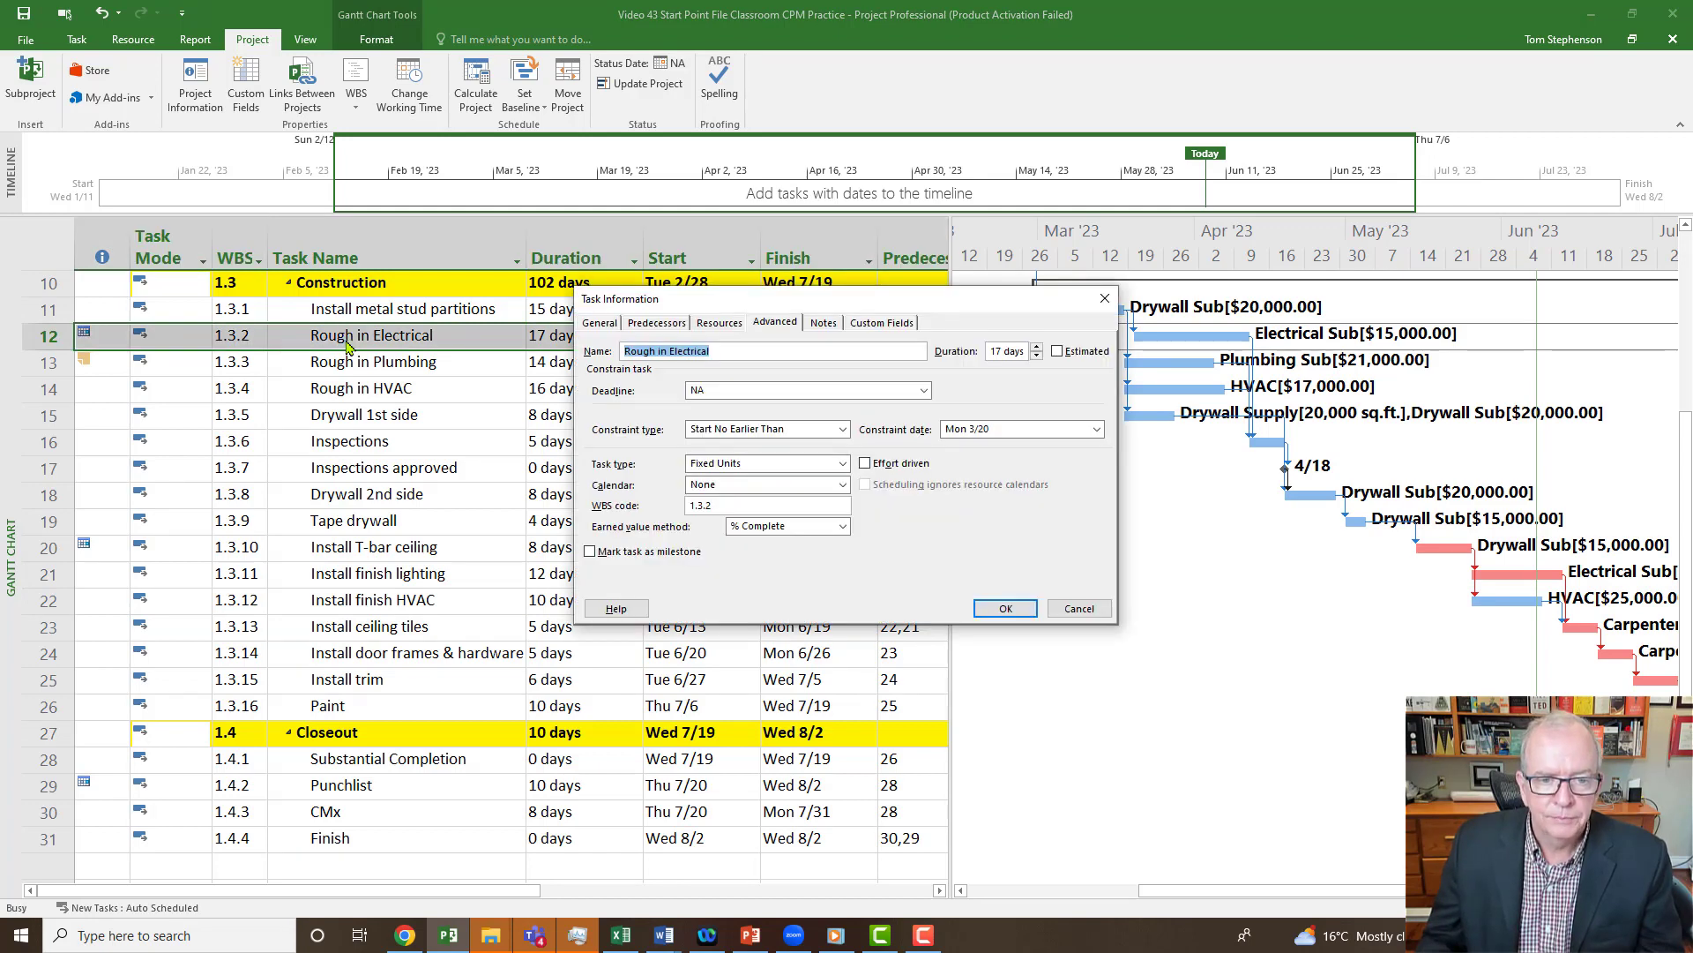
left_click(844, 432)
left_click(844, 430)
left_click(813, 458)
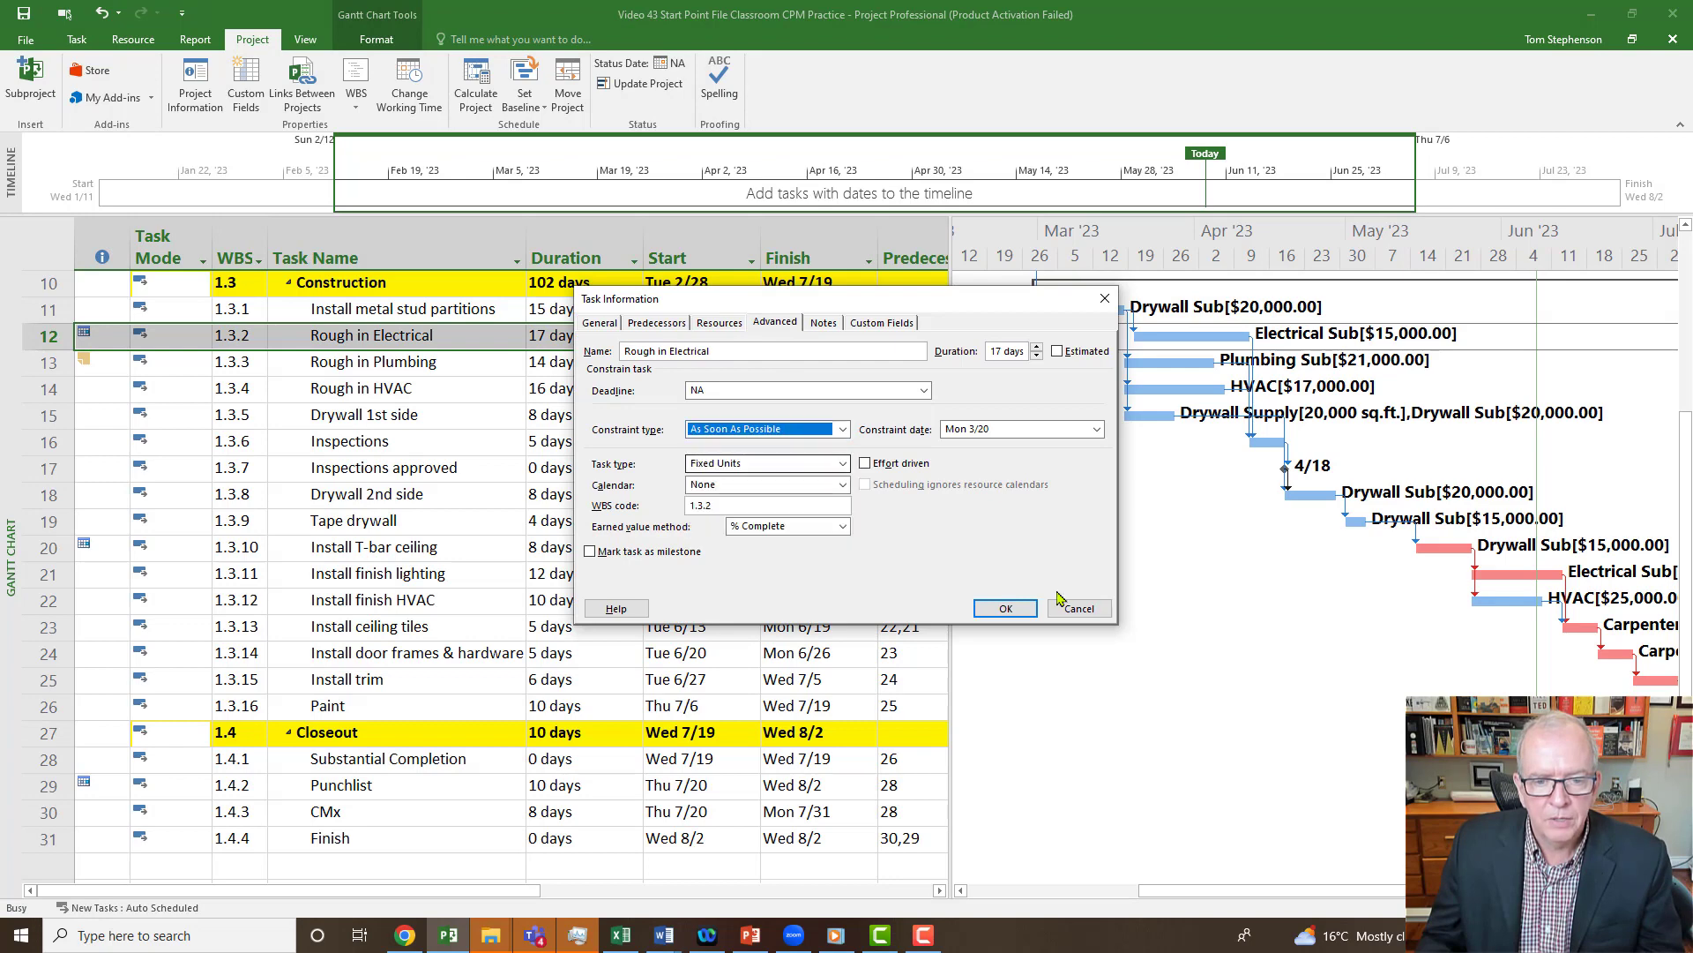
left_click(989, 612)
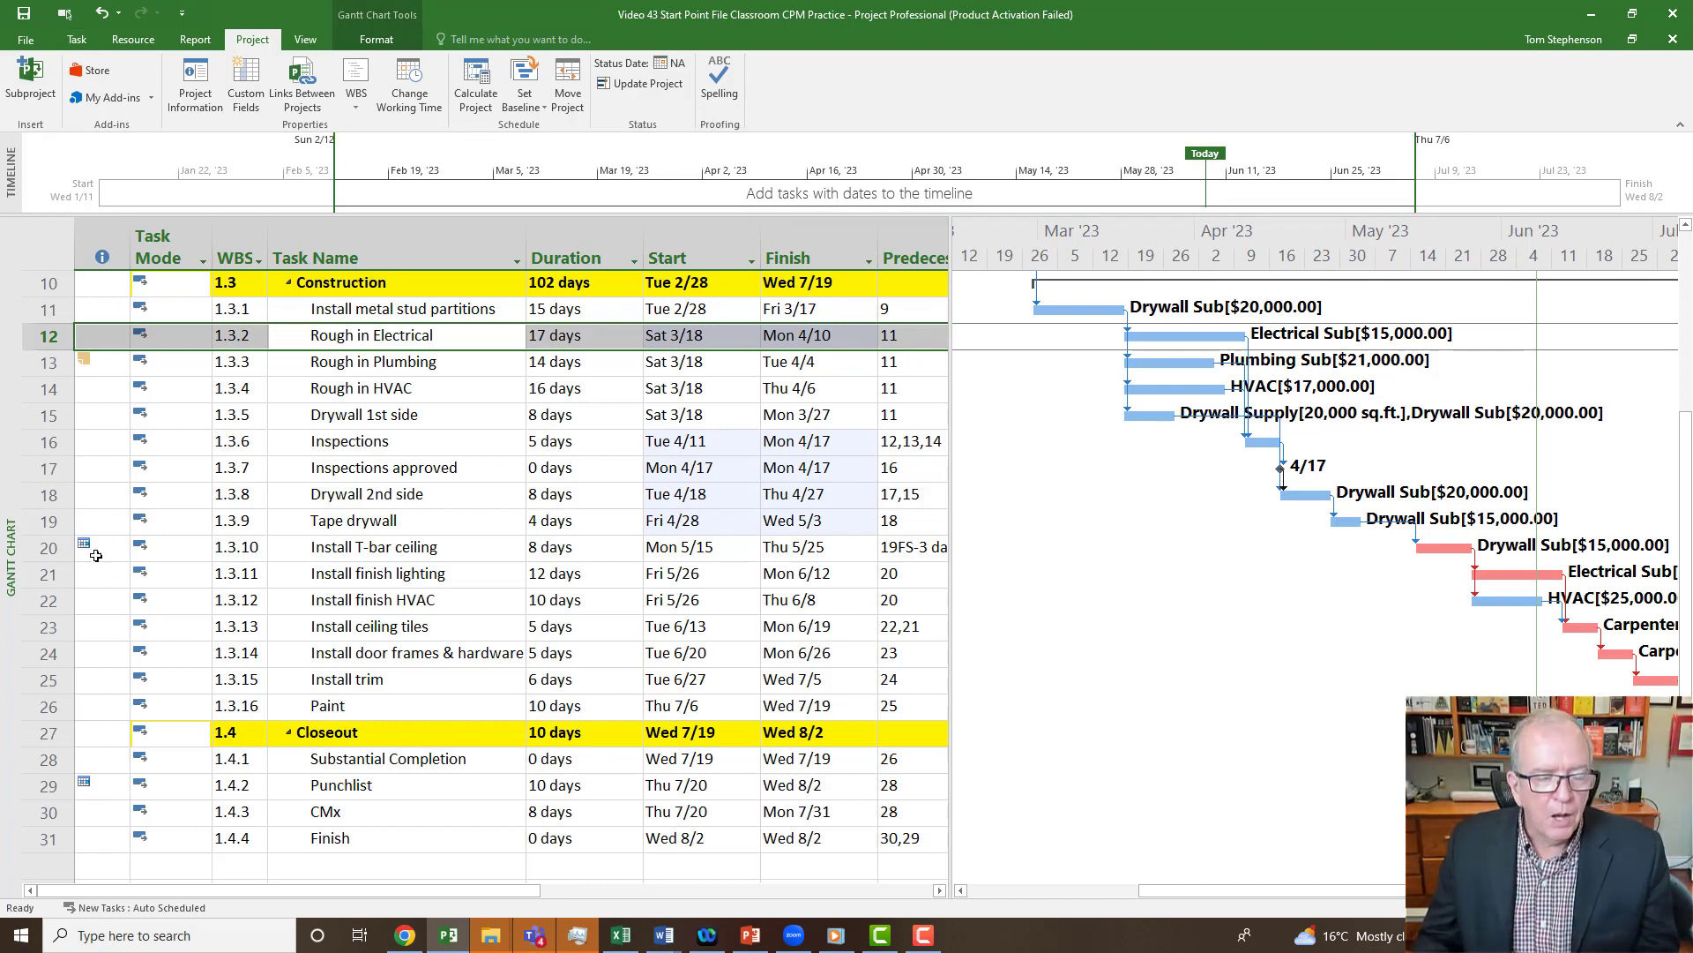
Step: Open the combined task information for Install T-bar ceiling and Punchlist and look through the constraint types without changing them
mouse_move(95, 555)
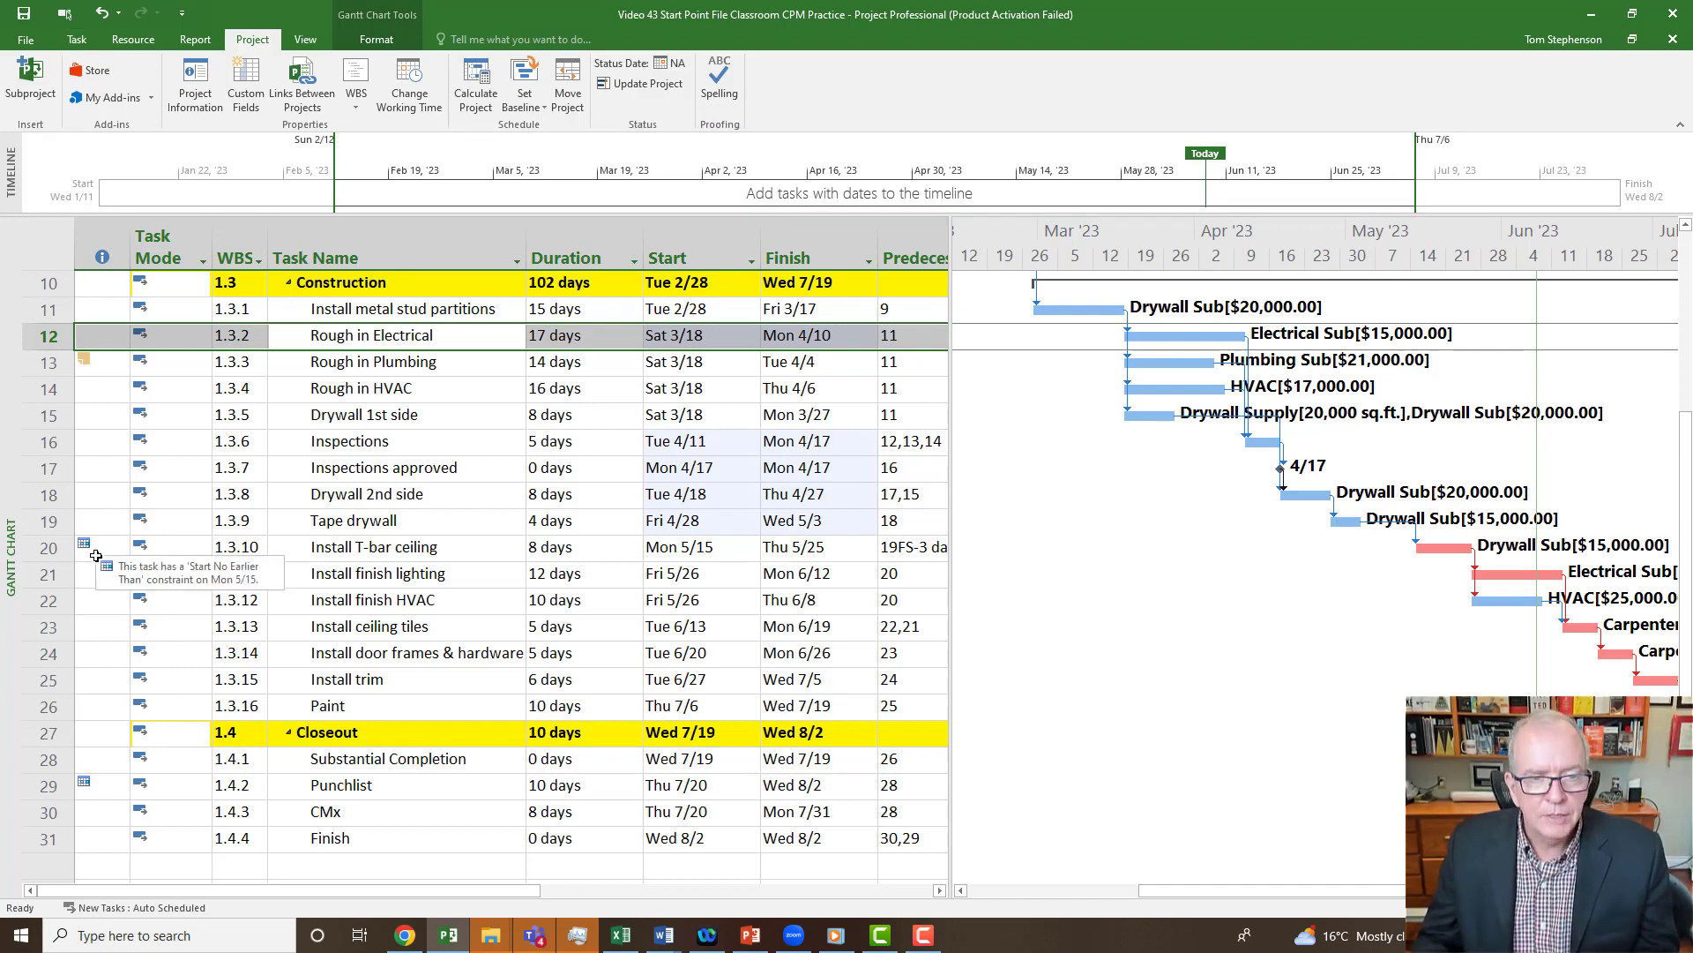
left_click(77, 39)
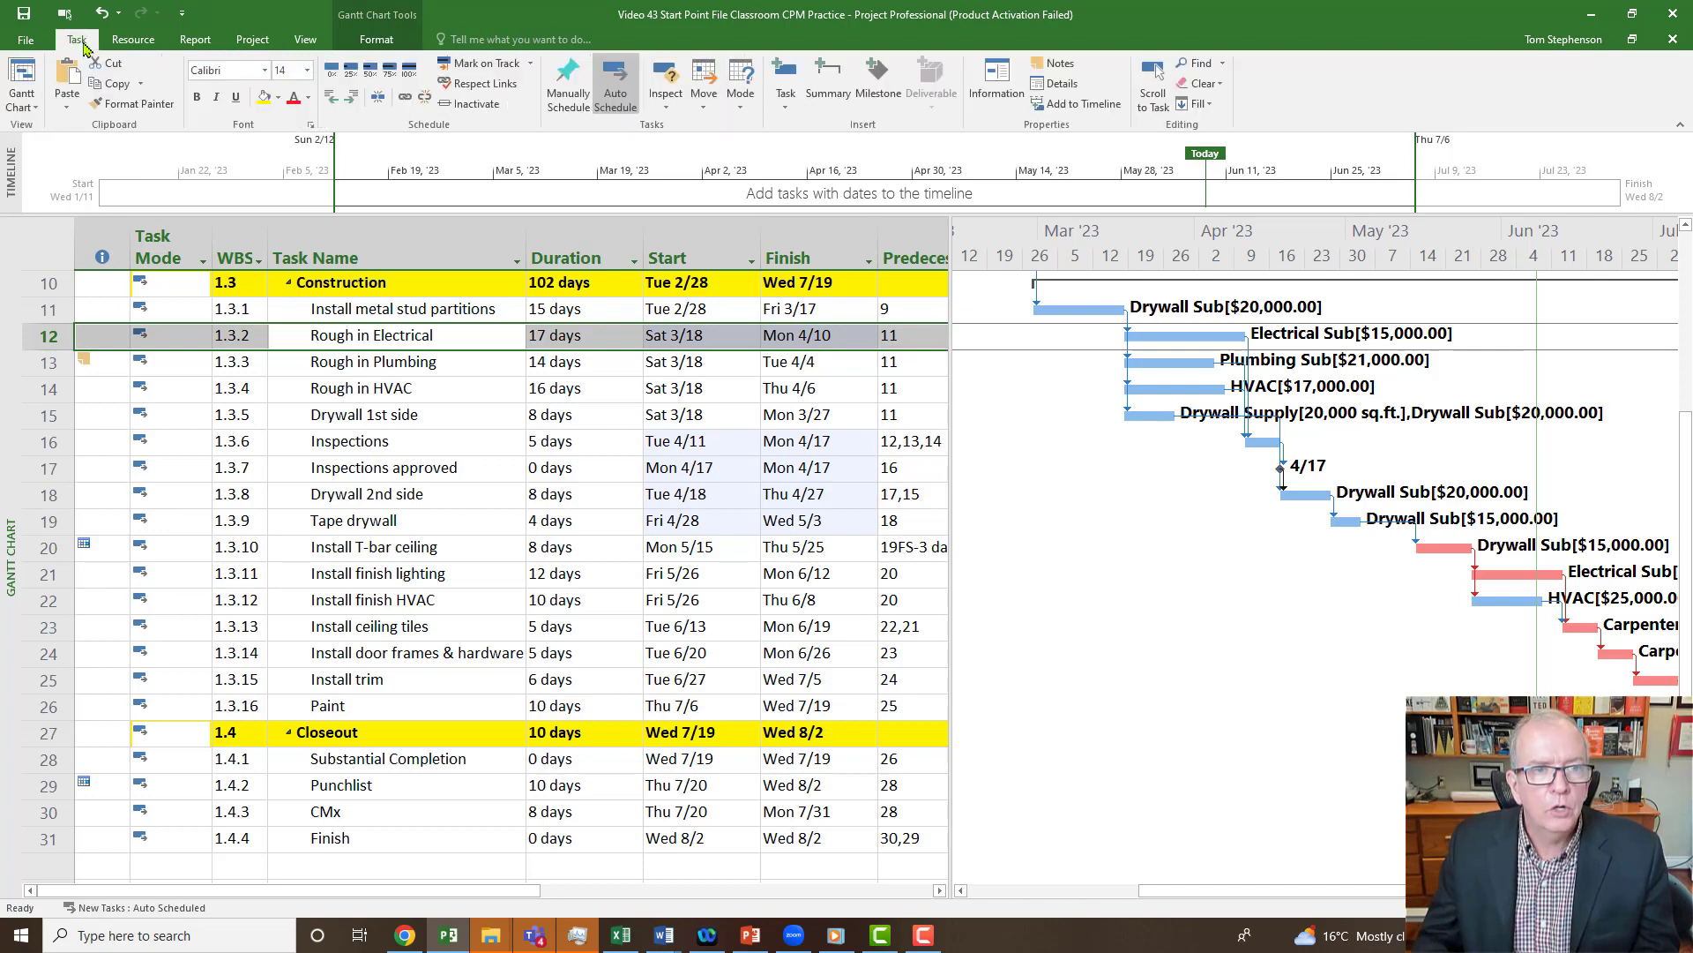
left_click(50, 548)
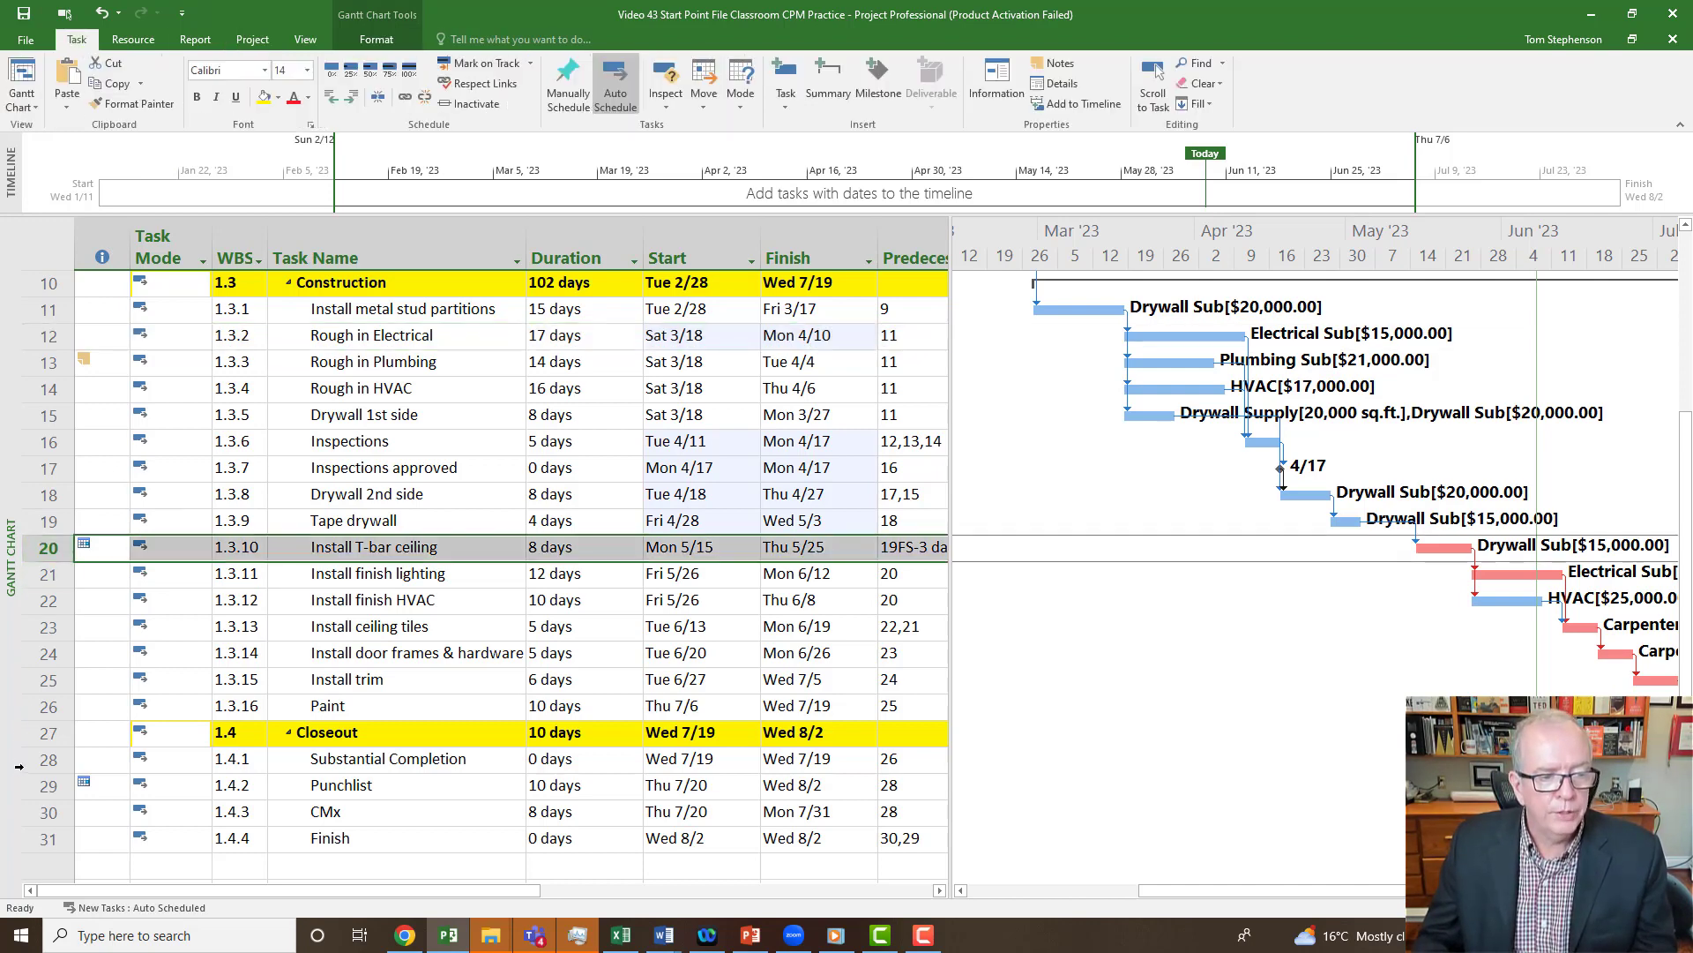
left_click(36, 788, "ctrl")
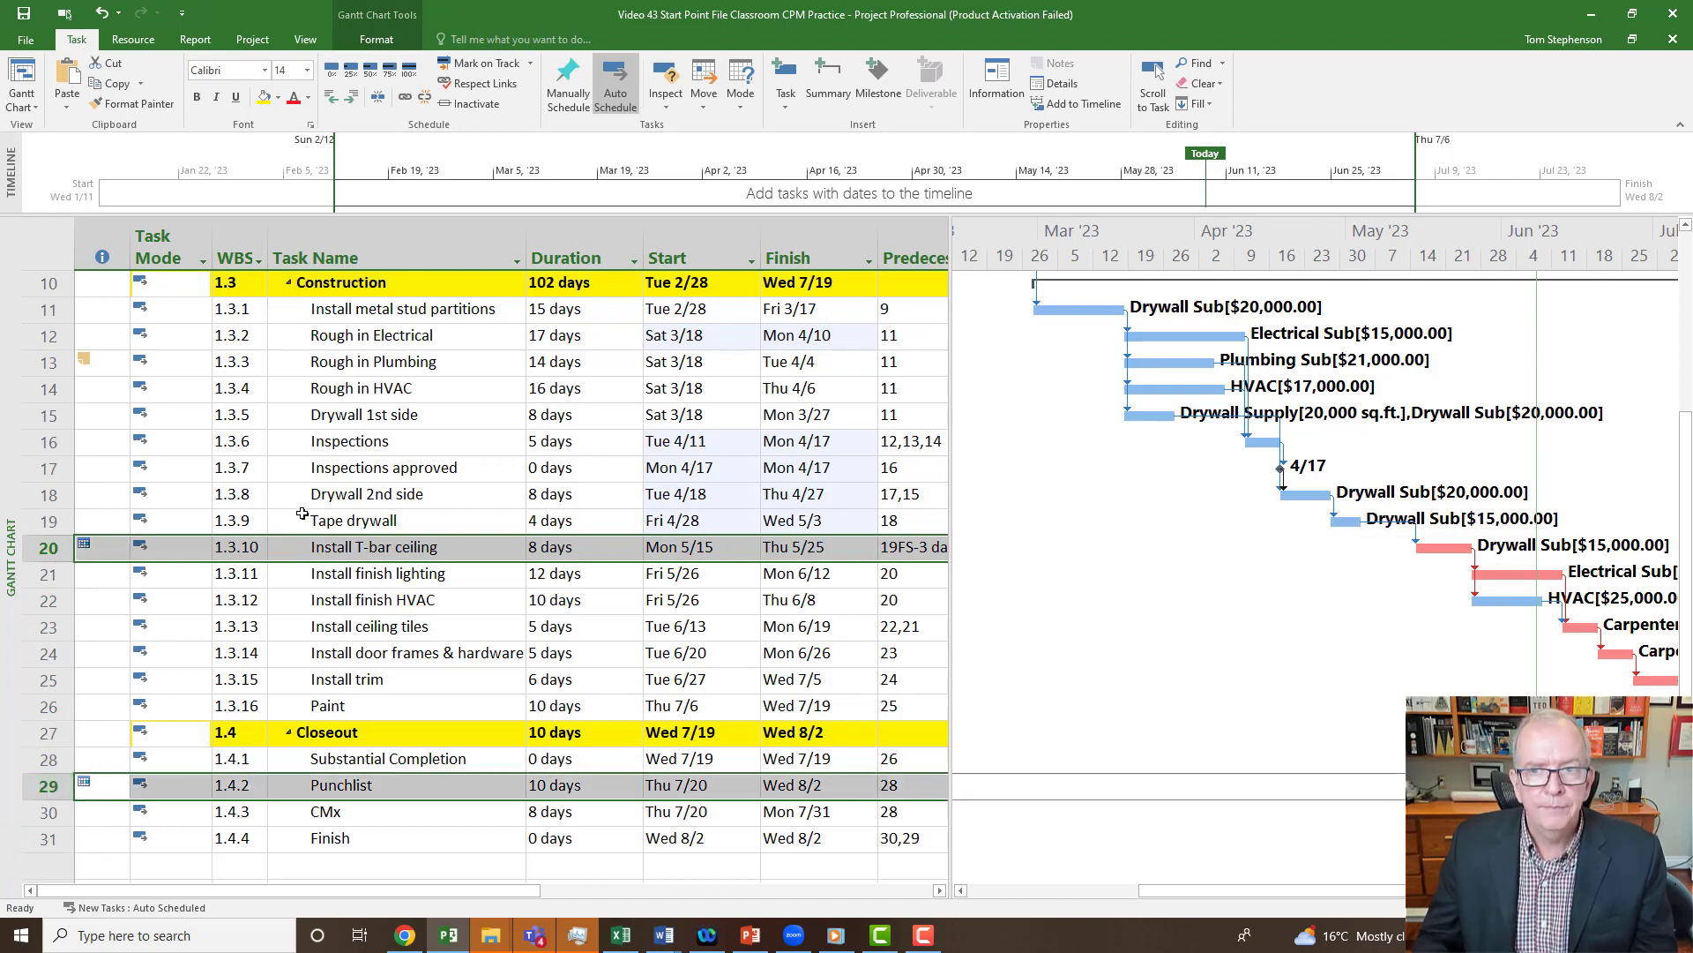
left_click(997, 82)
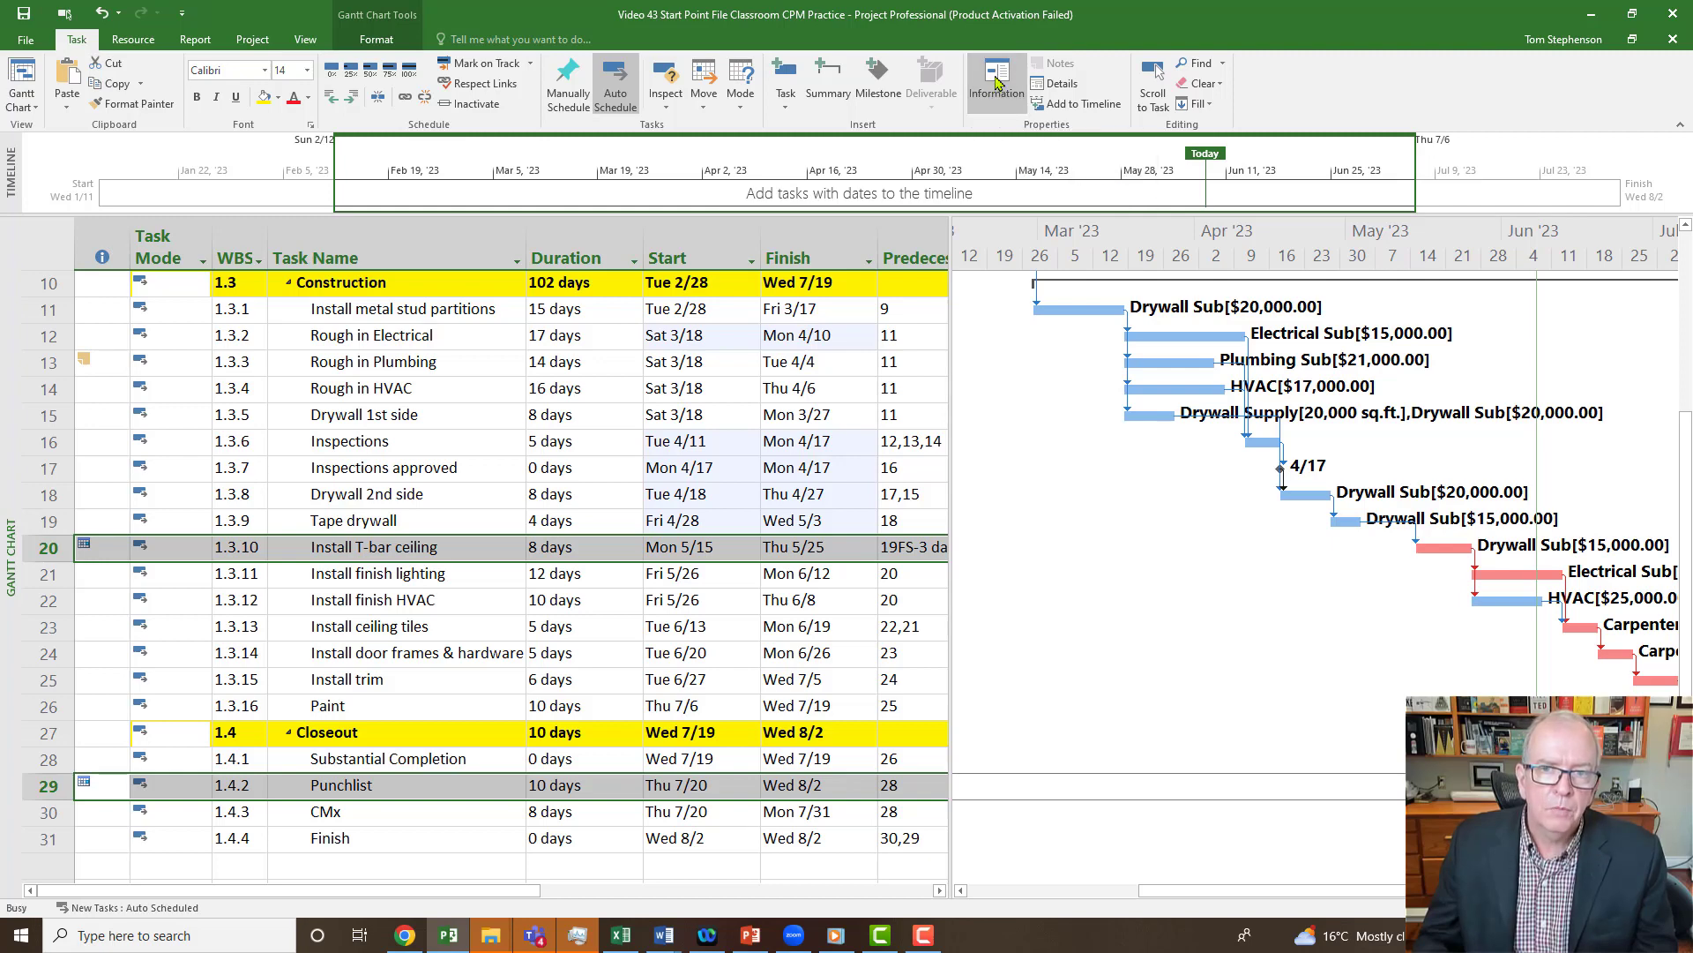
left_click_drag(805, 301, 658, 141)
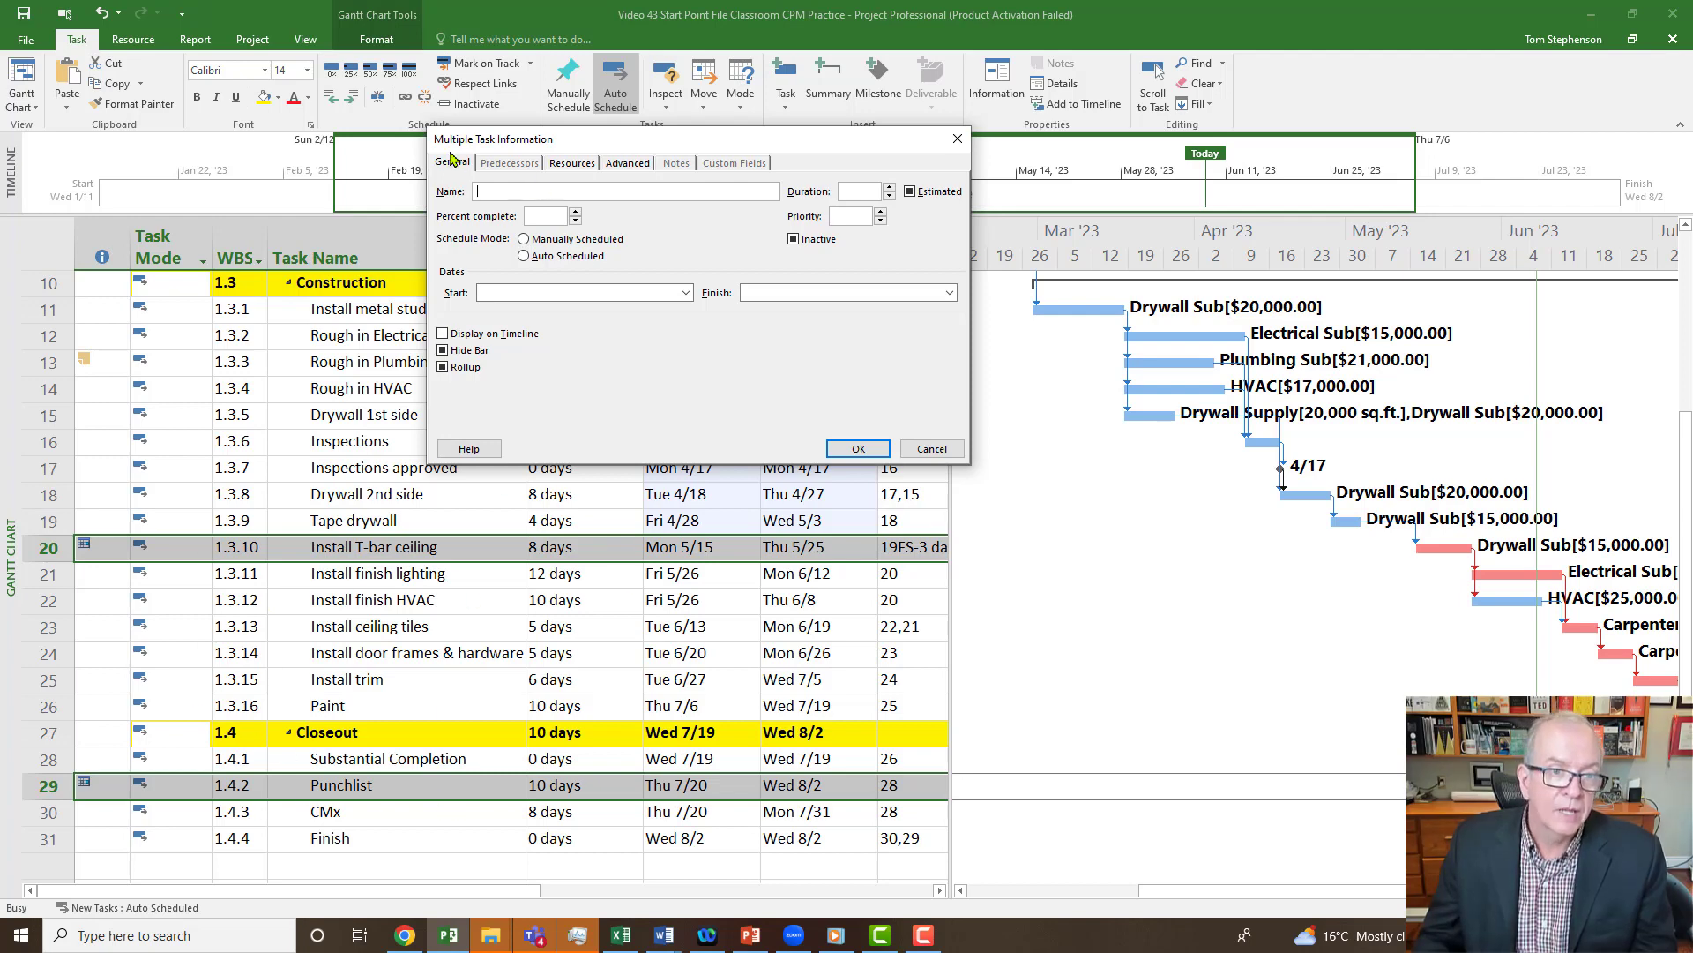
left_click(618, 167)
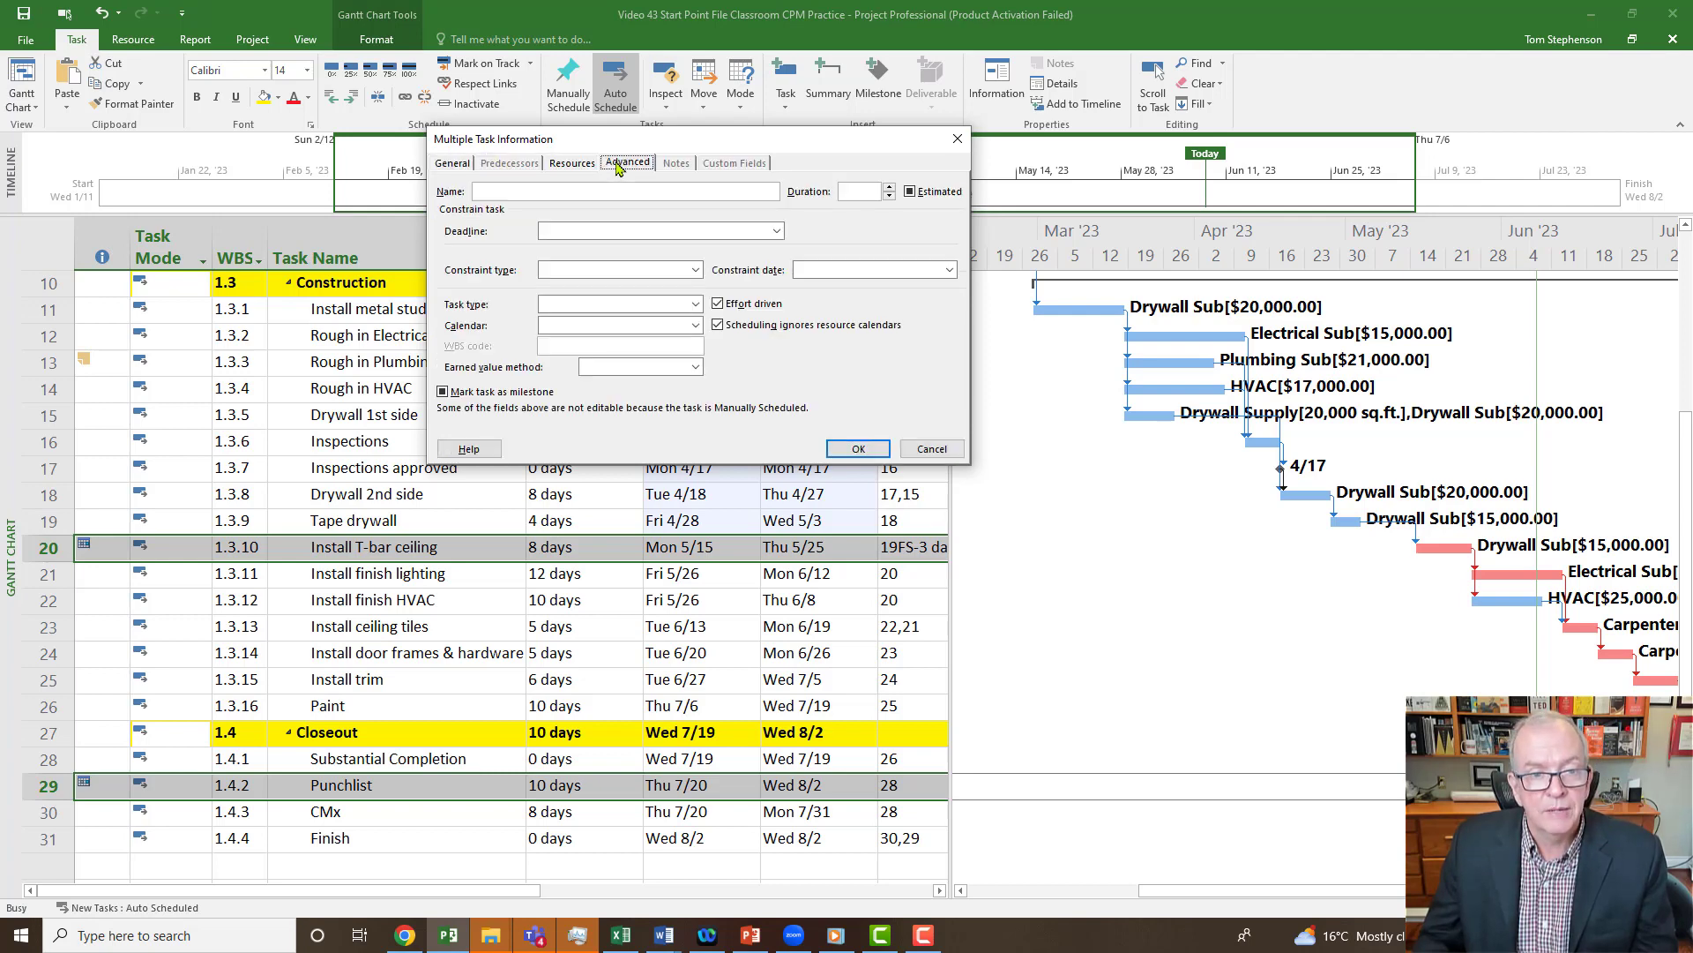
left_click(696, 270)
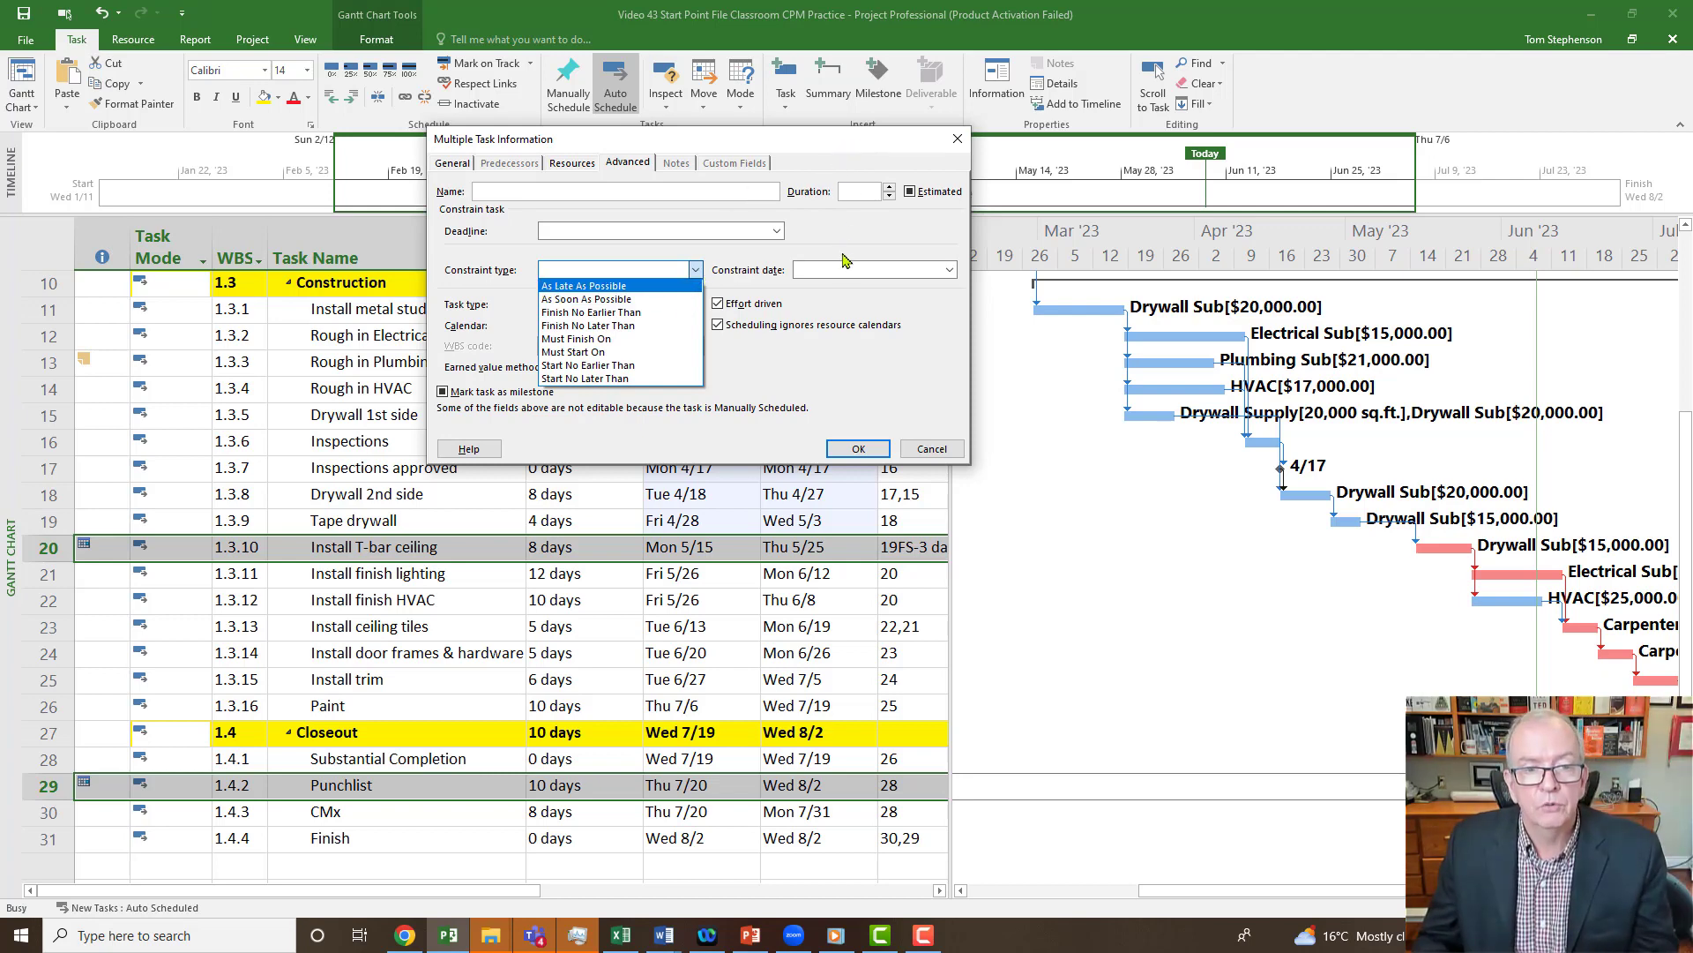
left_click(924, 455)
left_click(924, 455)
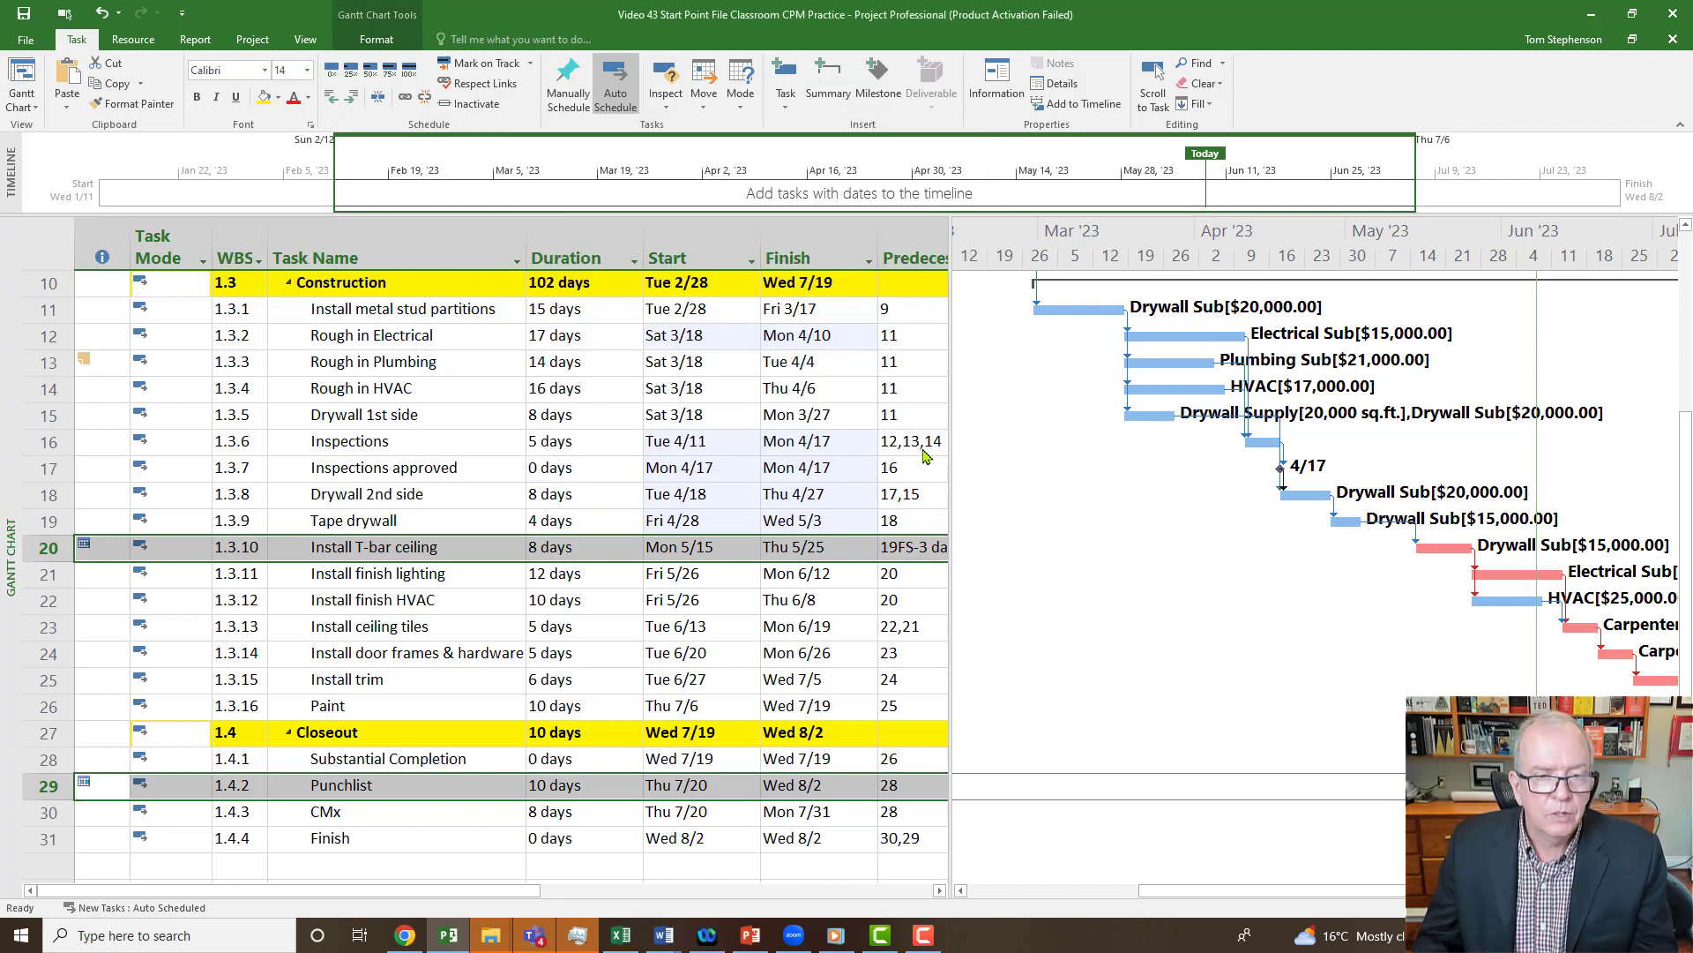
left_click(106, 648)
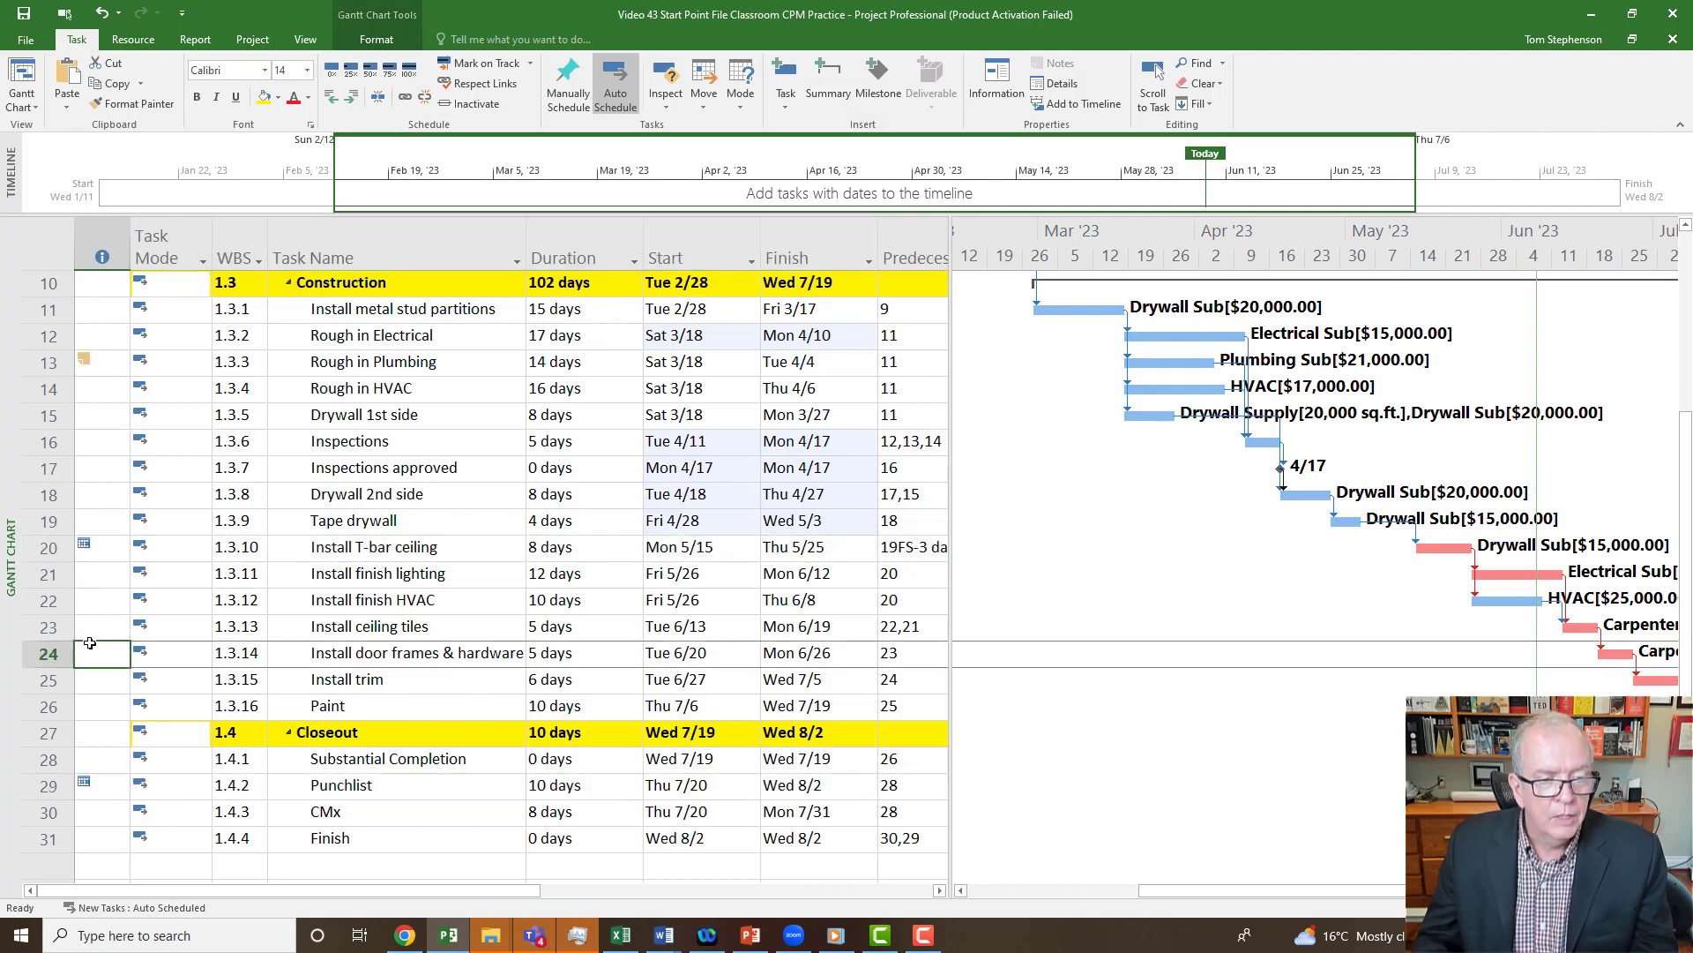
Step: Set the constraint type of the Install T-bar ceiling task to As Soon As Possible
left_click(336, 548)
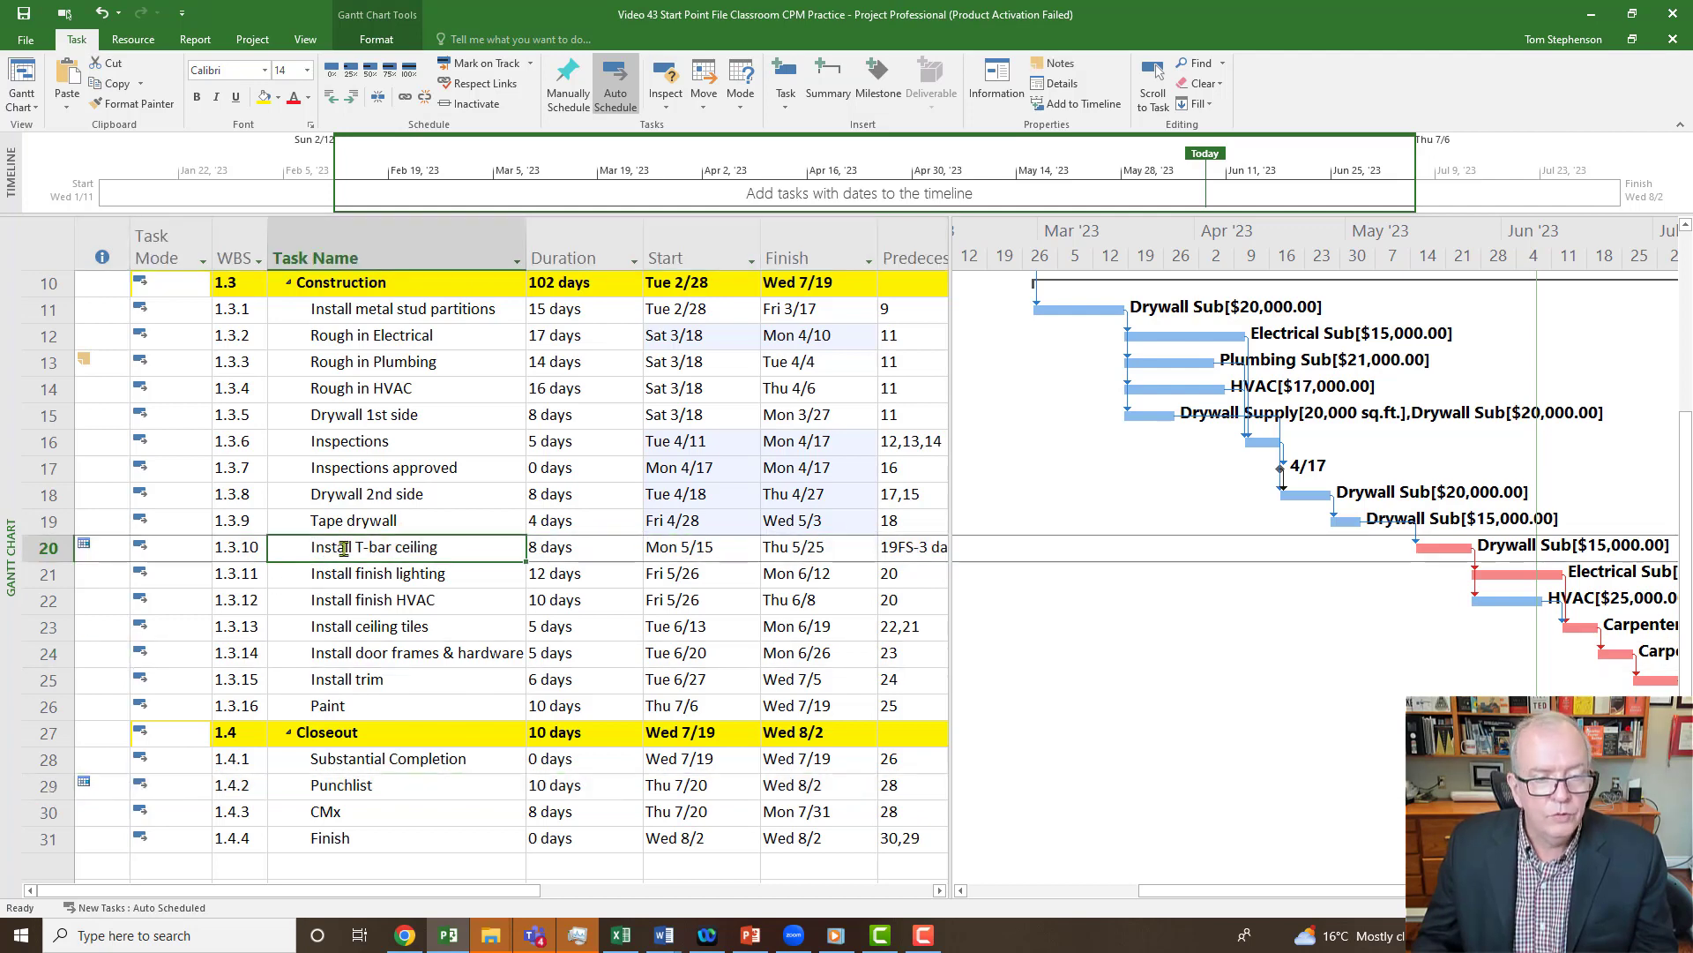
double_click(381, 551)
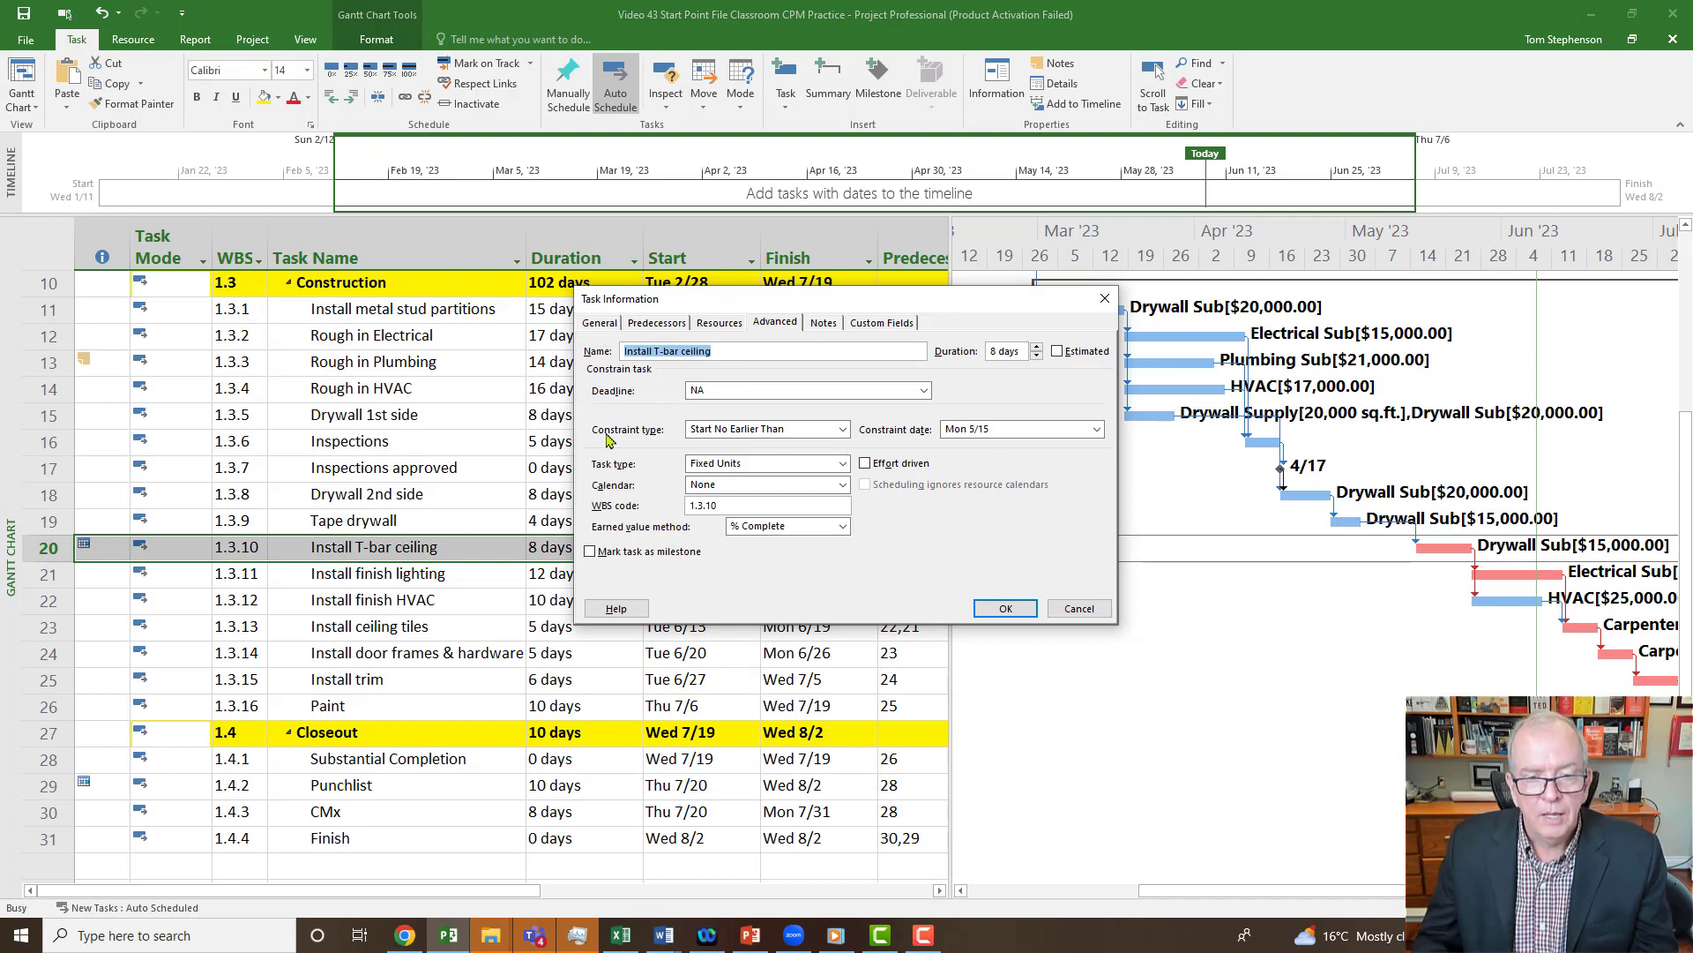
left_click(843, 430)
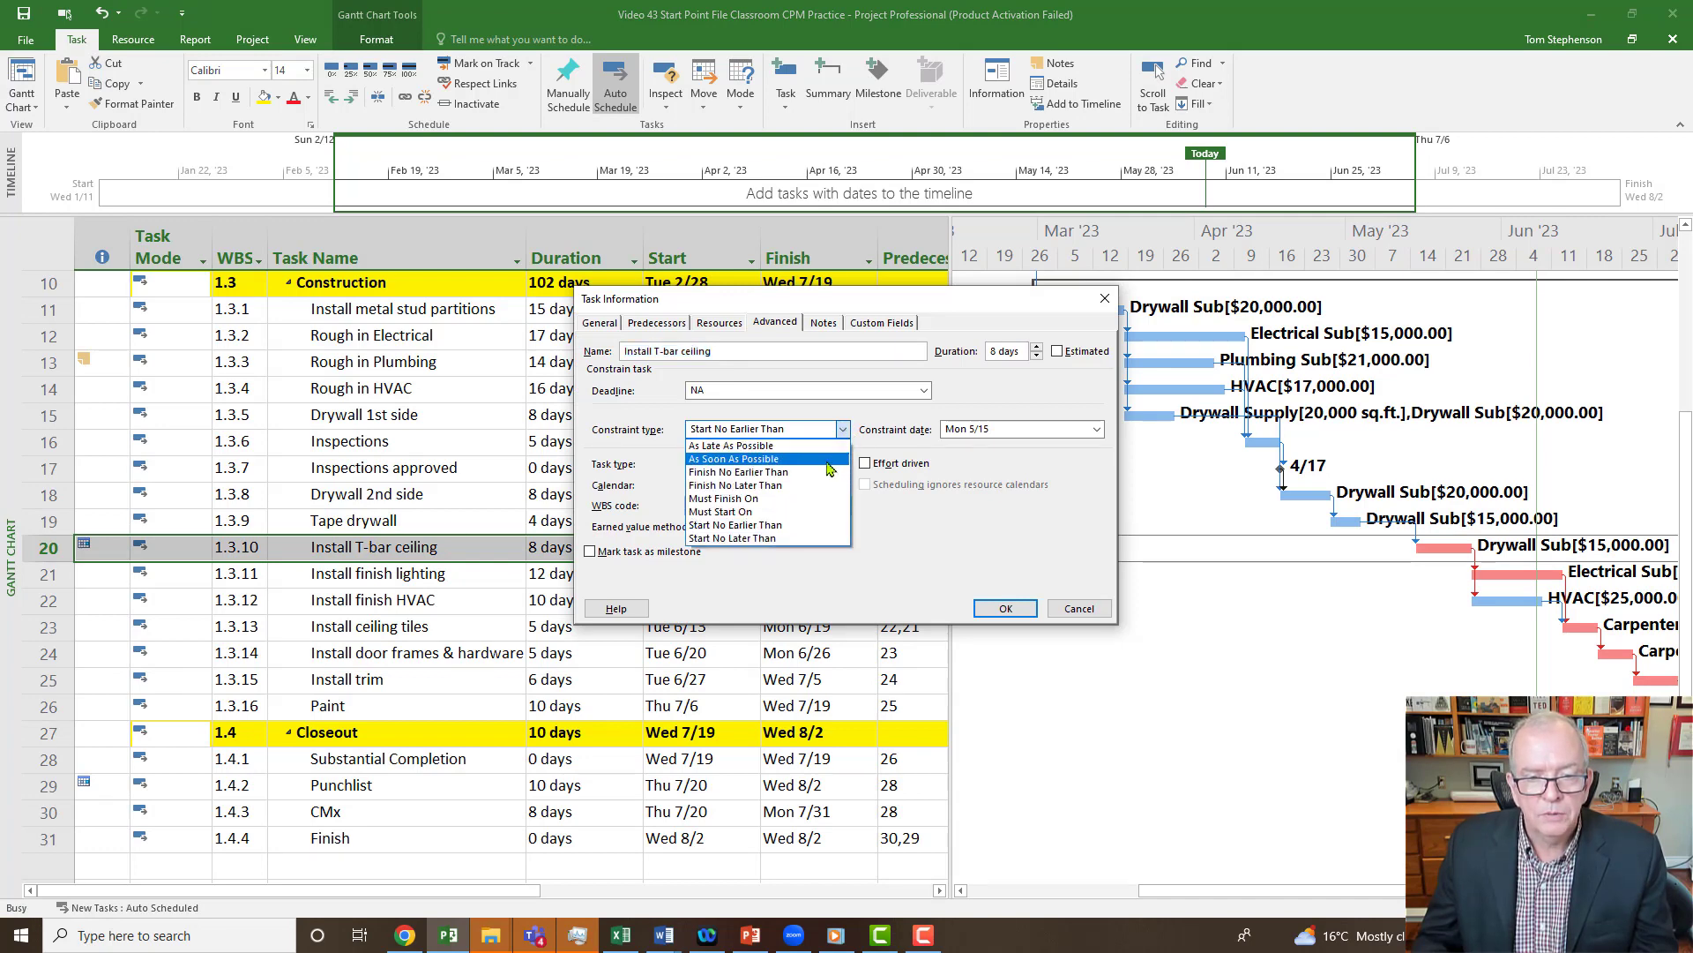
left_click(828, 460)
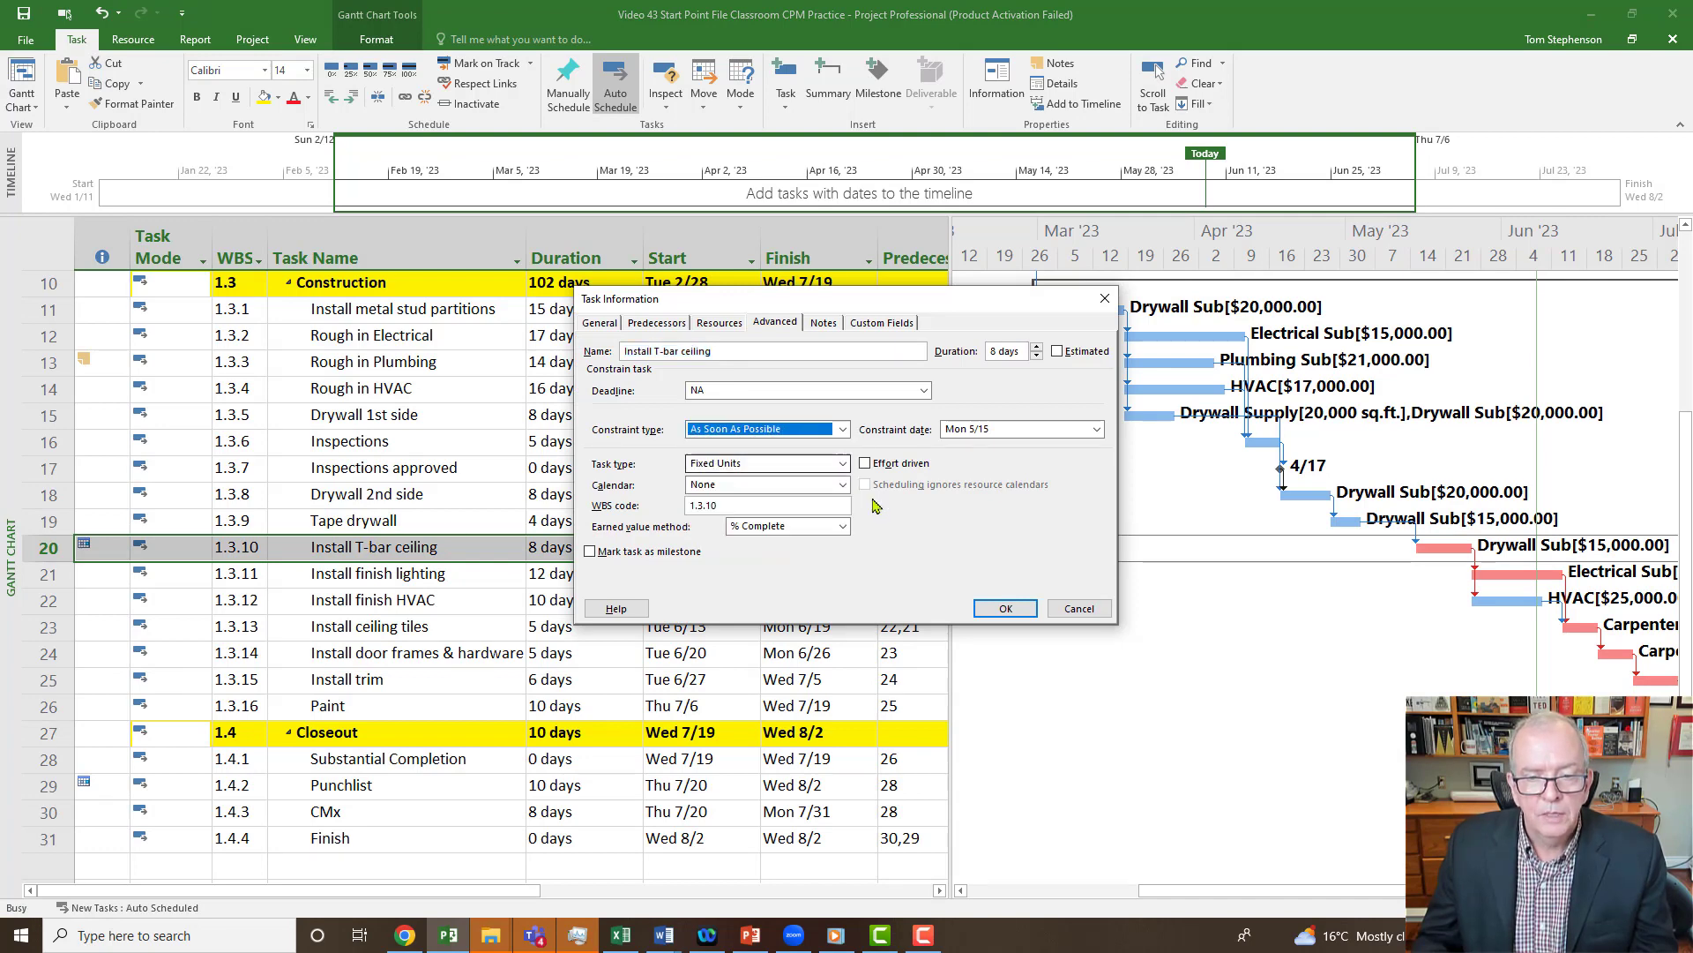
left_click(1005, 609)
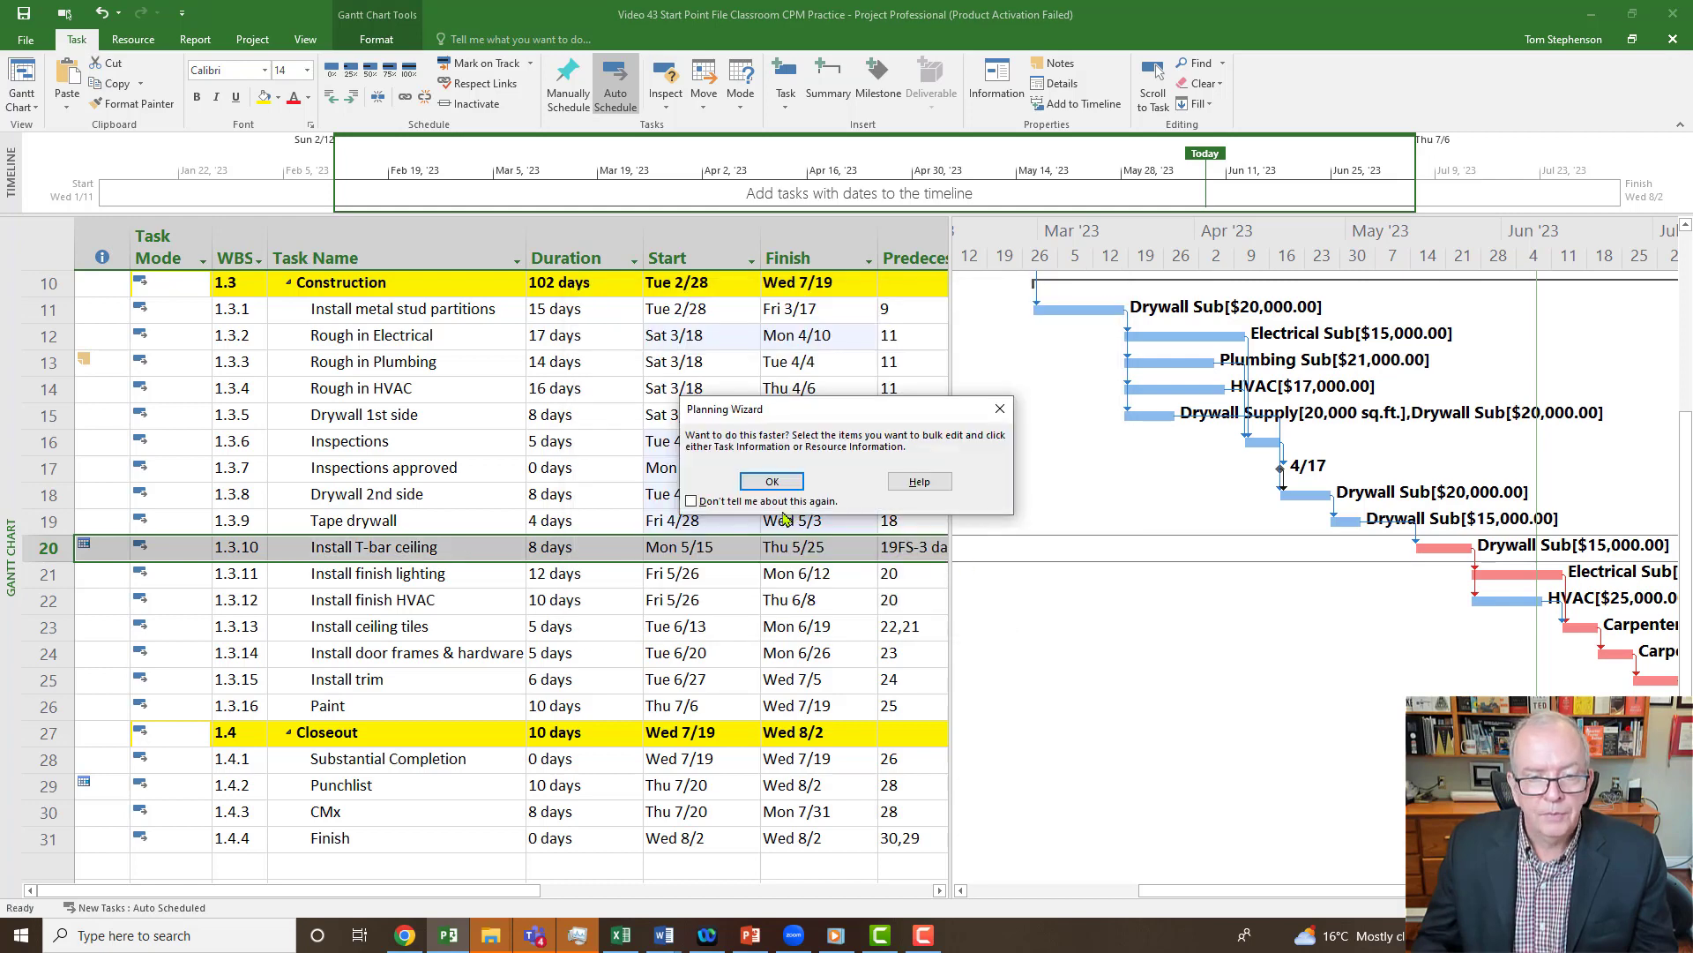
left_click(773, 482)
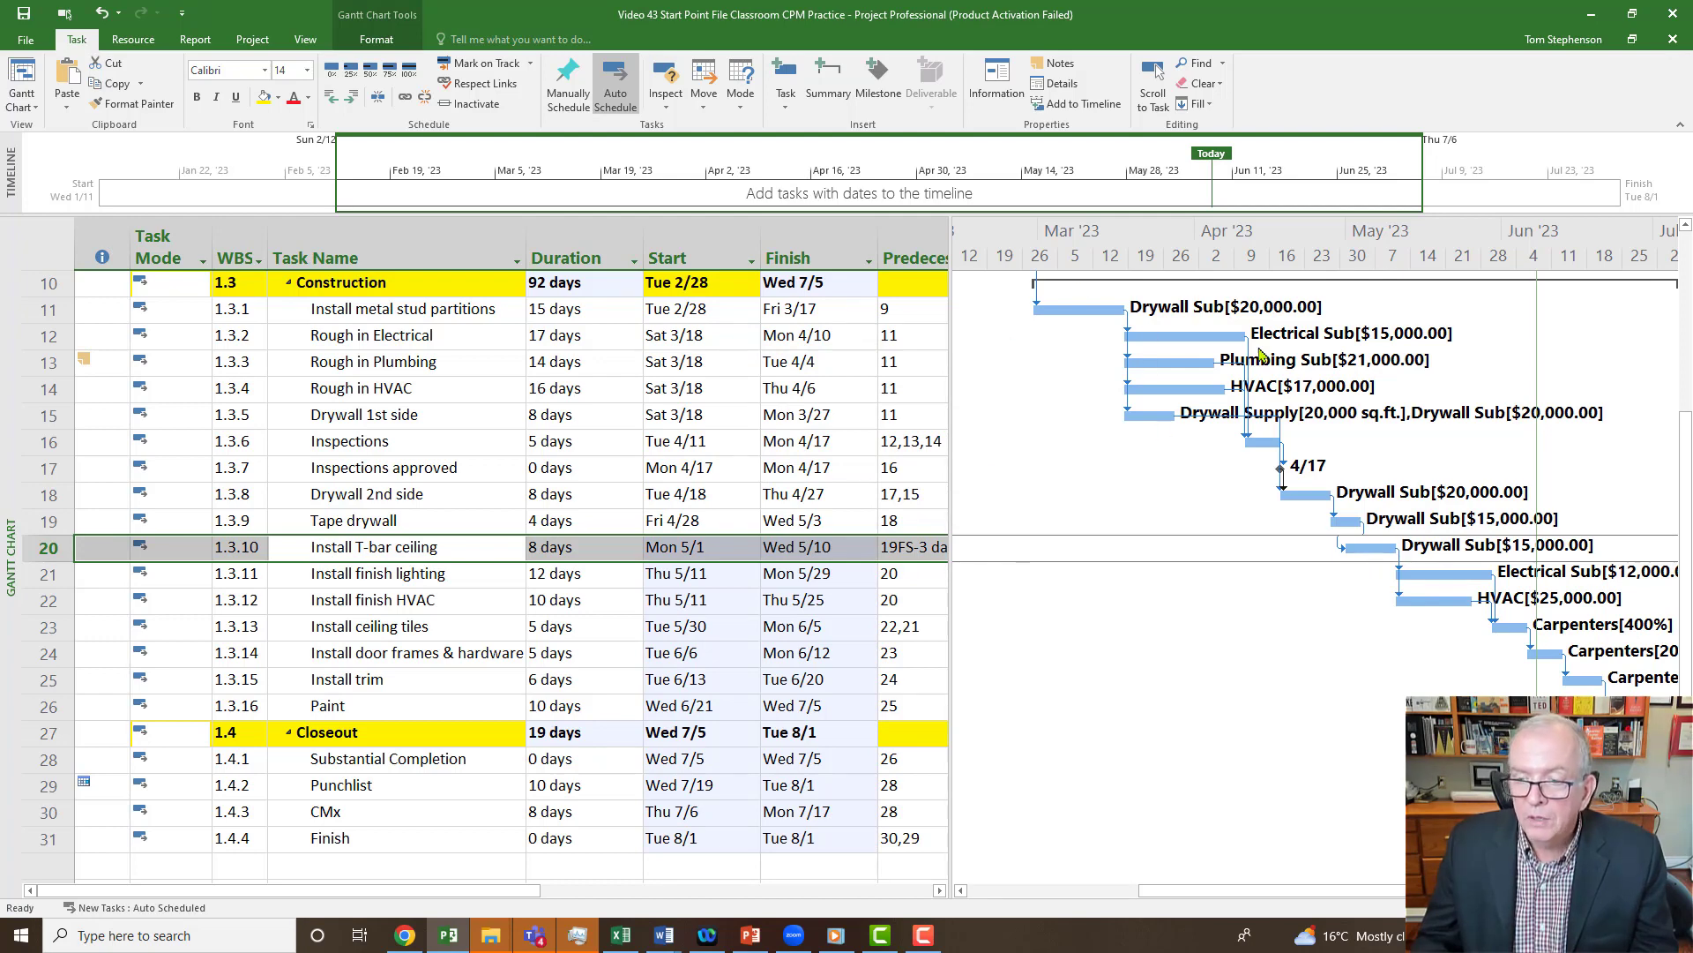
Step: Inspect the start date of Punchlist and its dependency link from Substantial Completion
left_click_drag(1260, 892, 1346, 893)
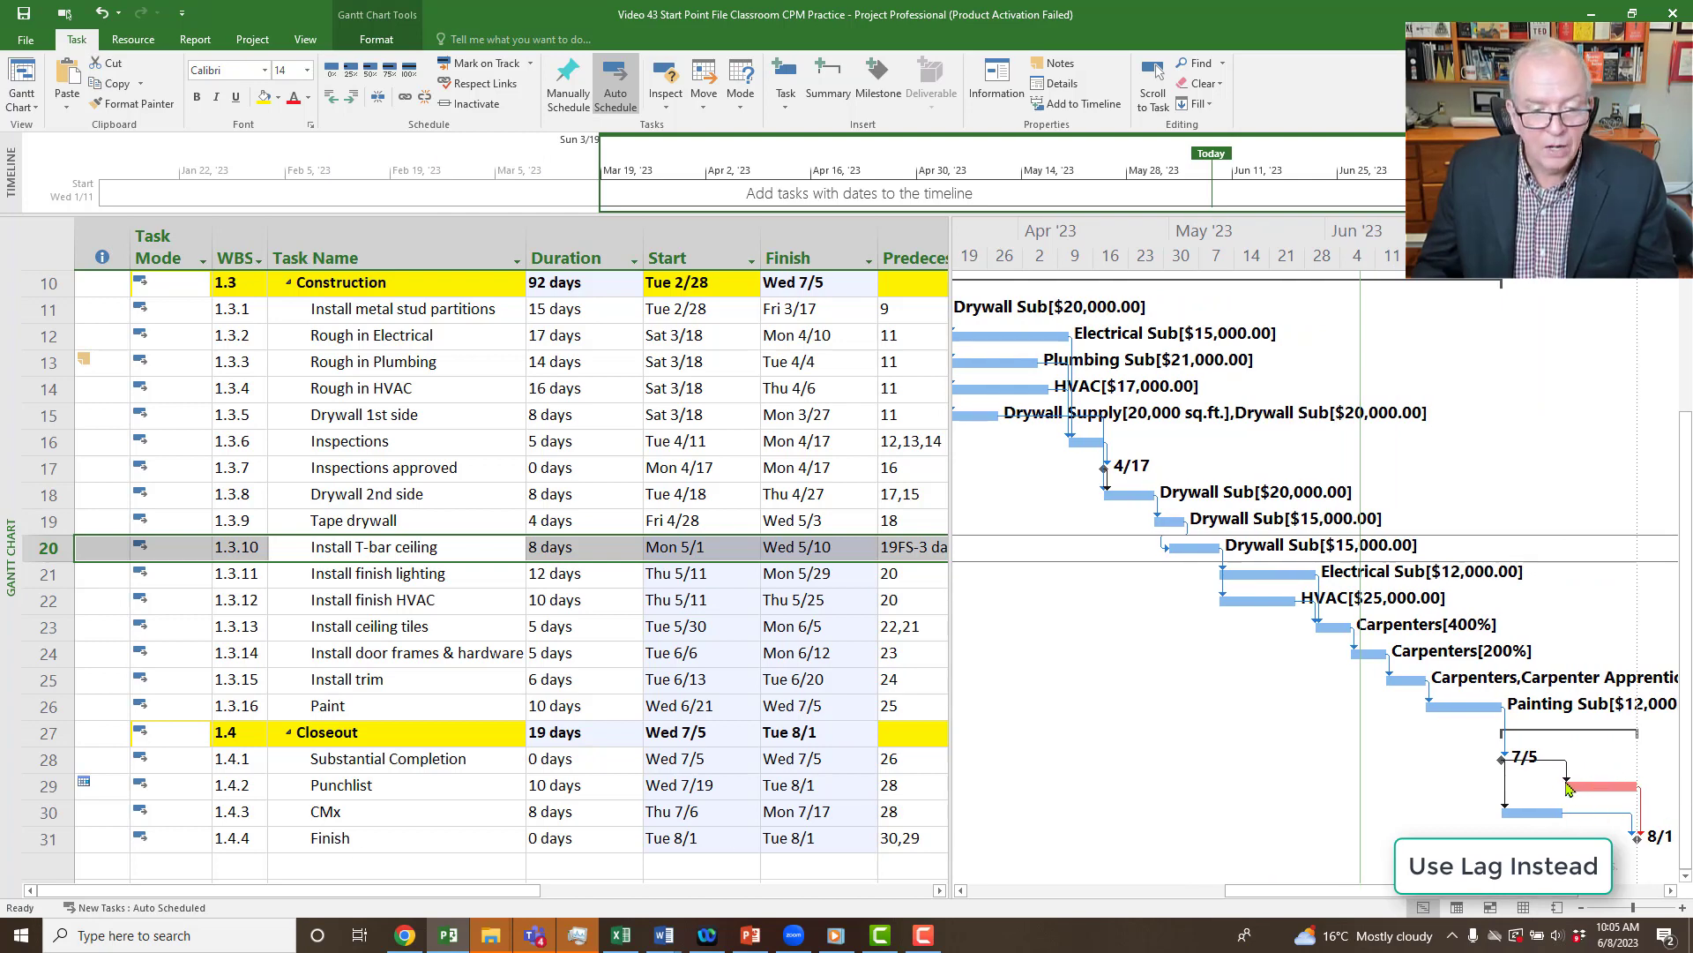
left_click(676, 788)
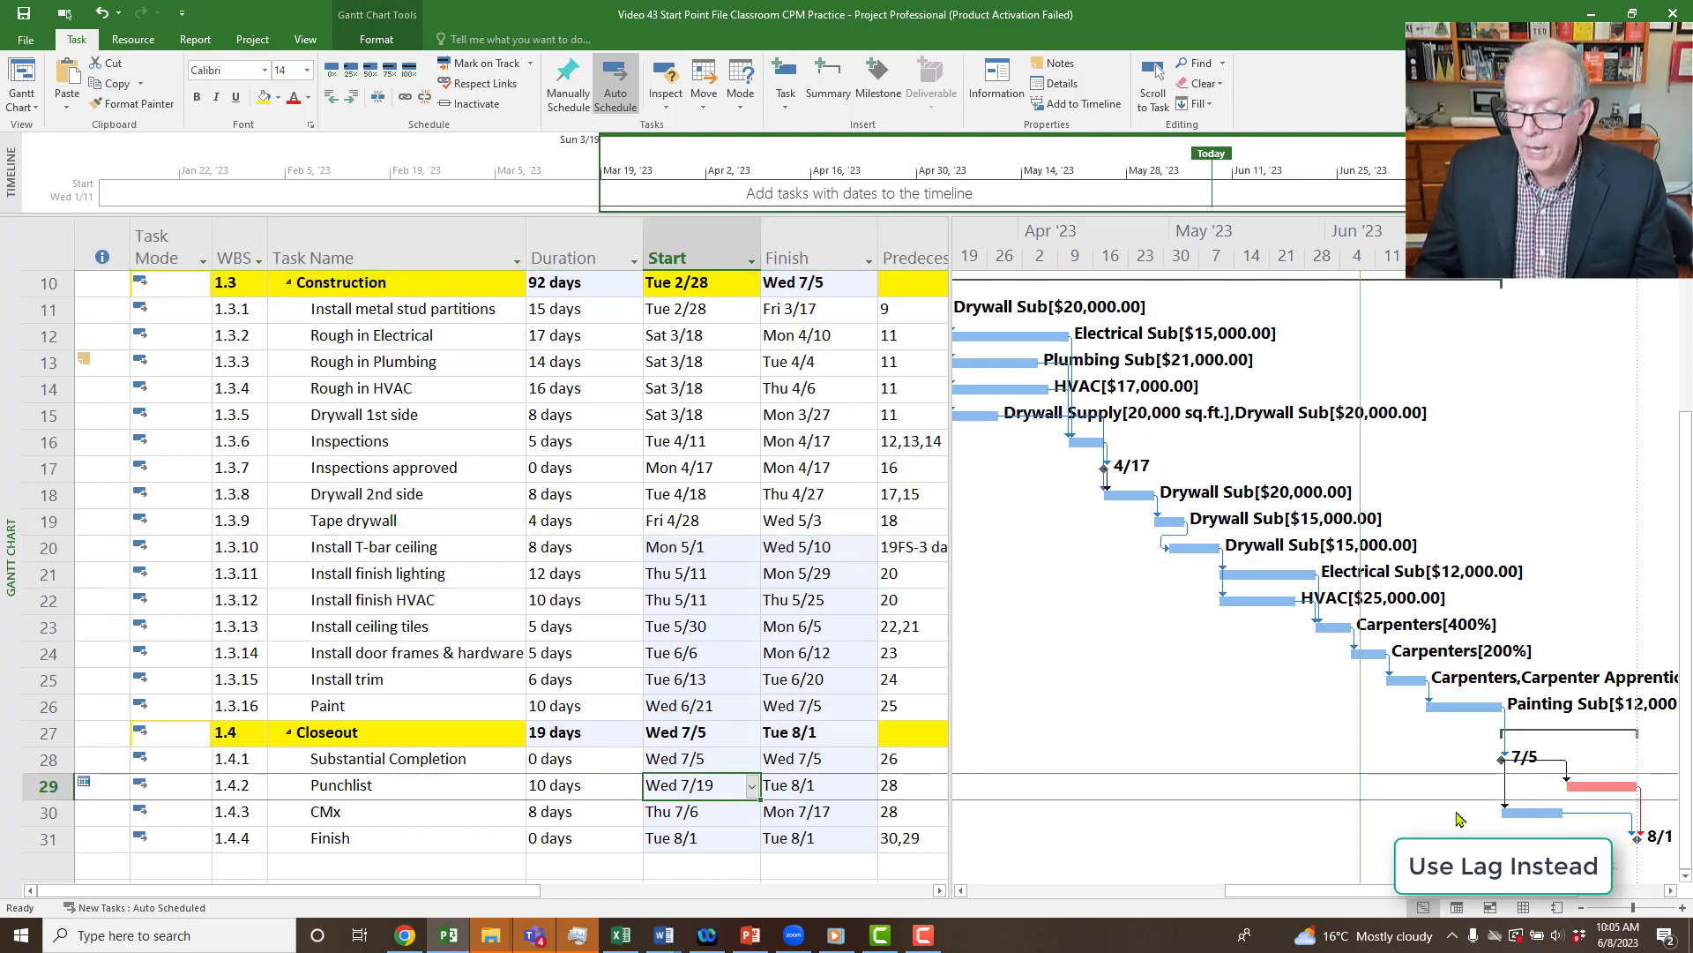
double_click(1545, 767)
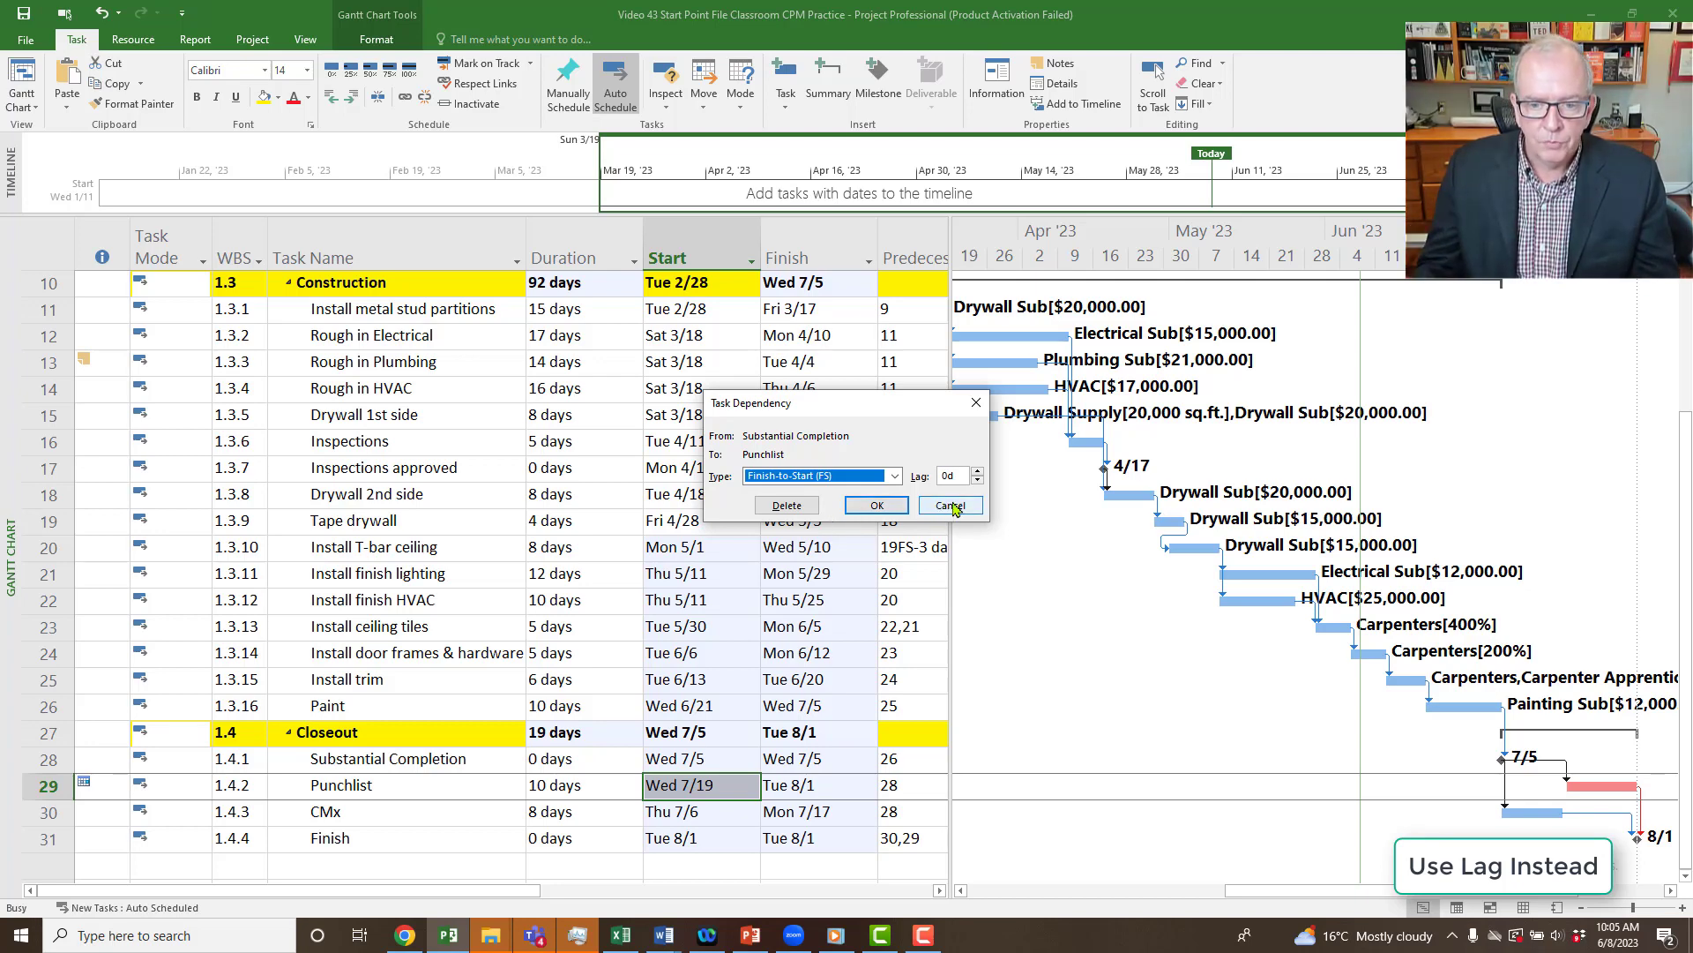
left_click(978, 405)
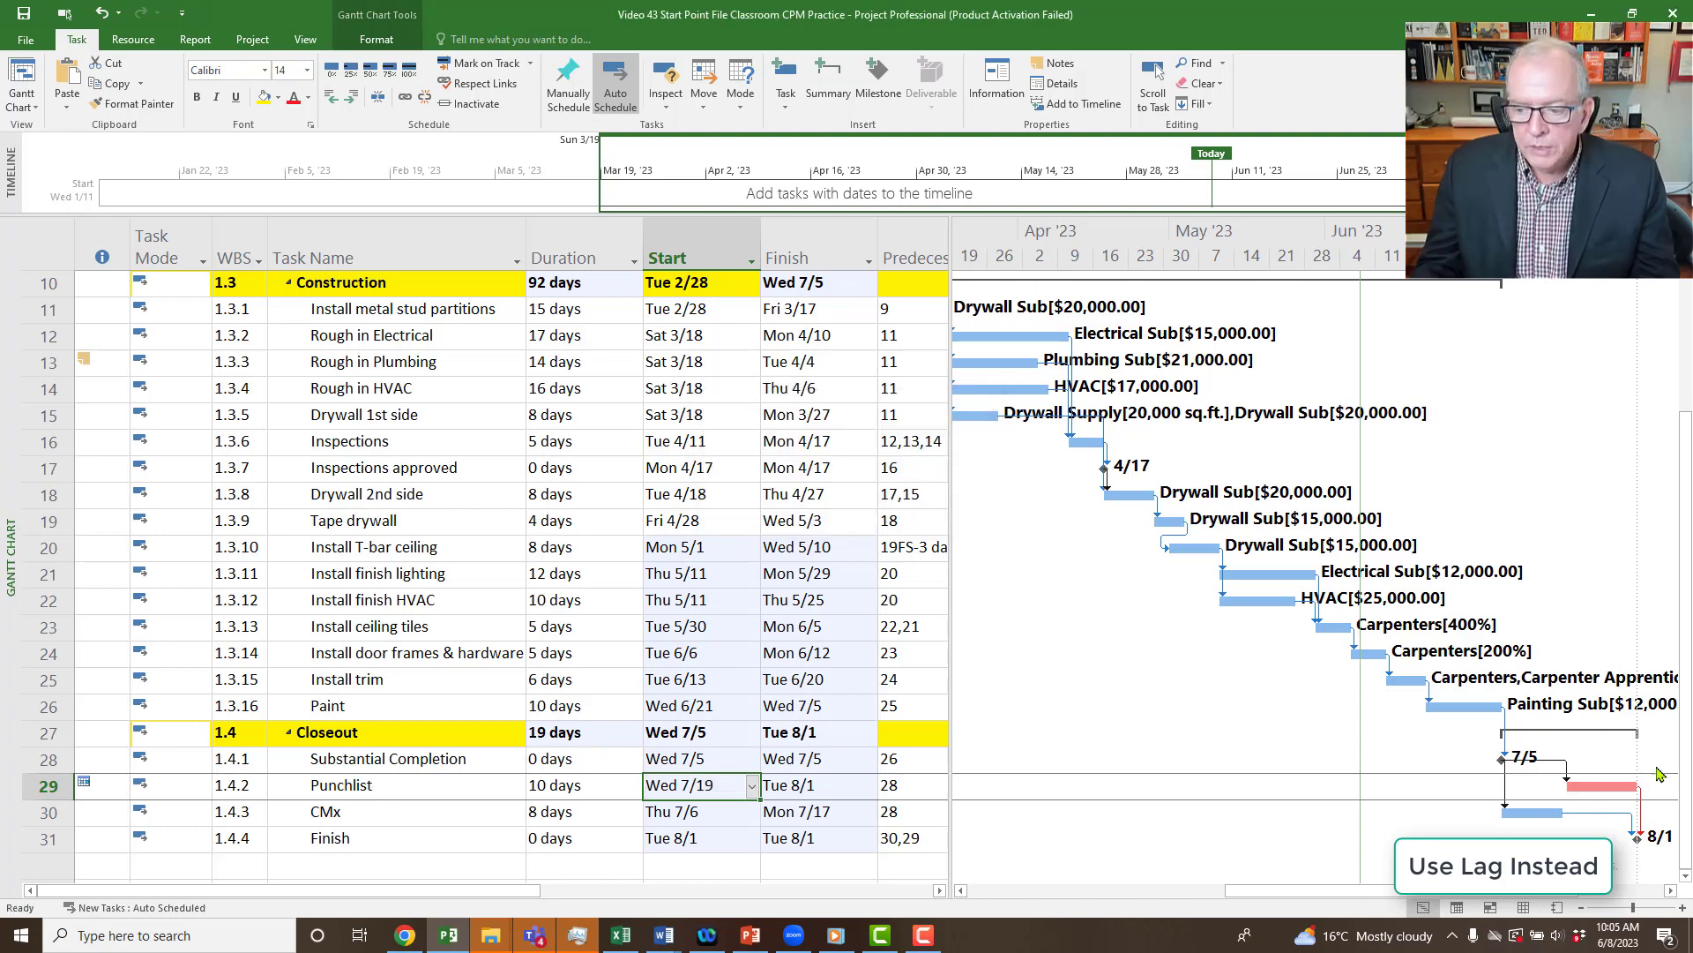
Step: Remove the date constraint from the Punchlist task by making it As Soon As Possible
double_click(388, 791)
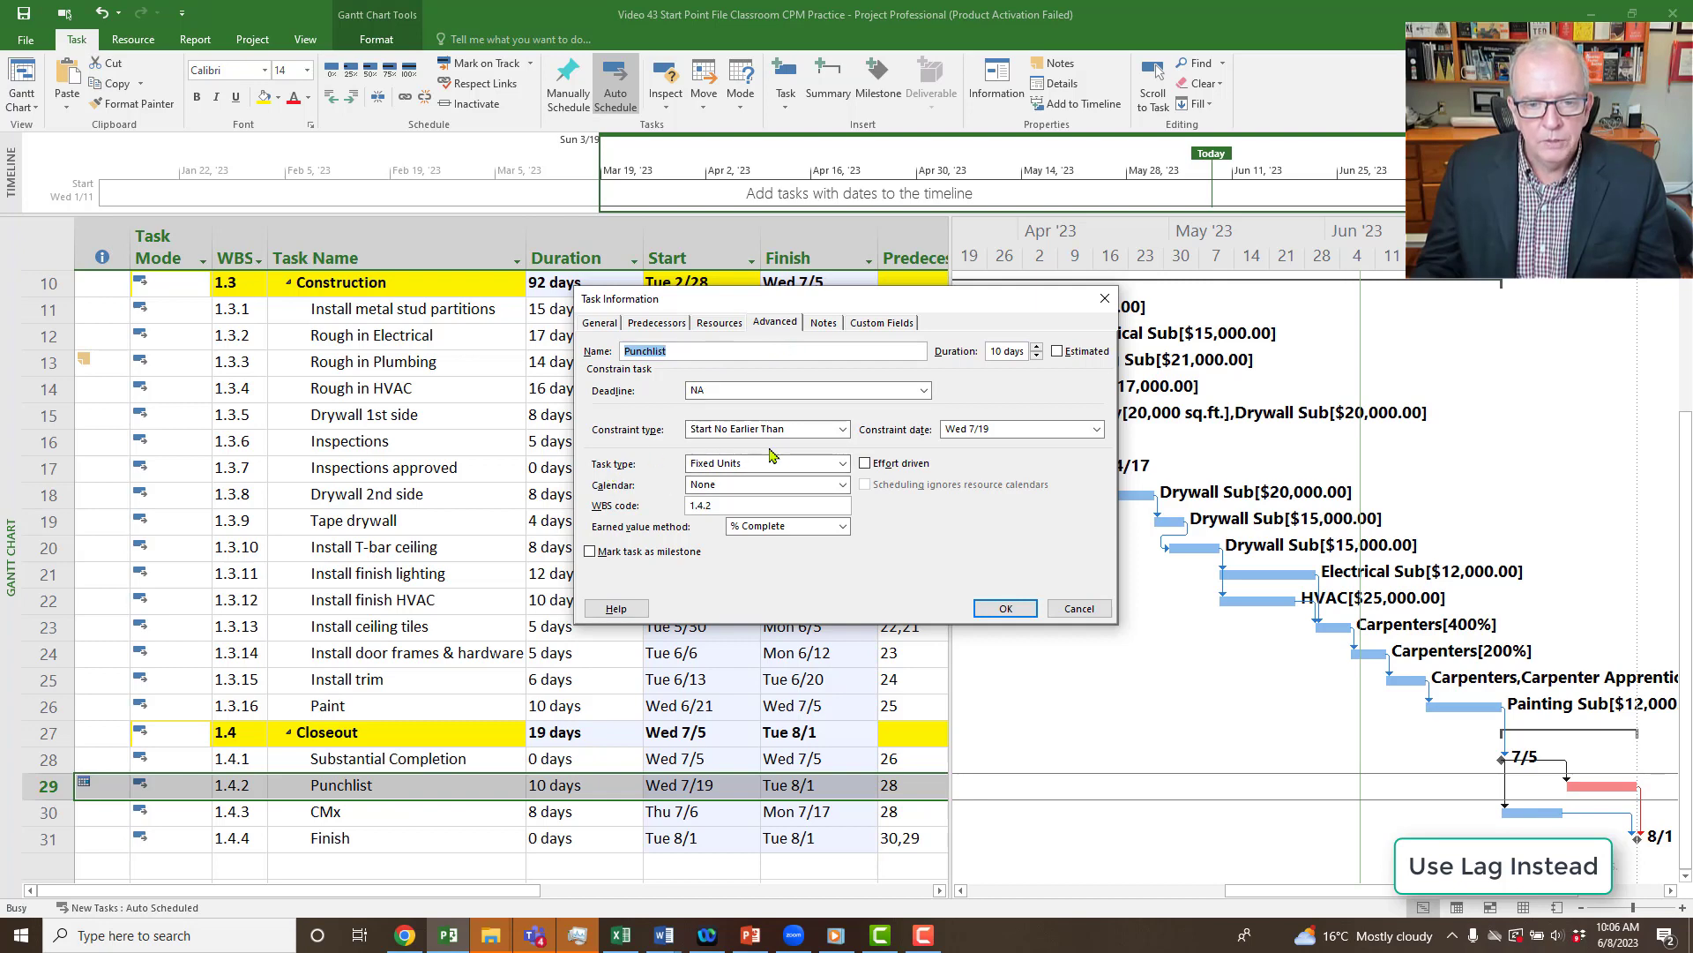
left_click(842, 429)
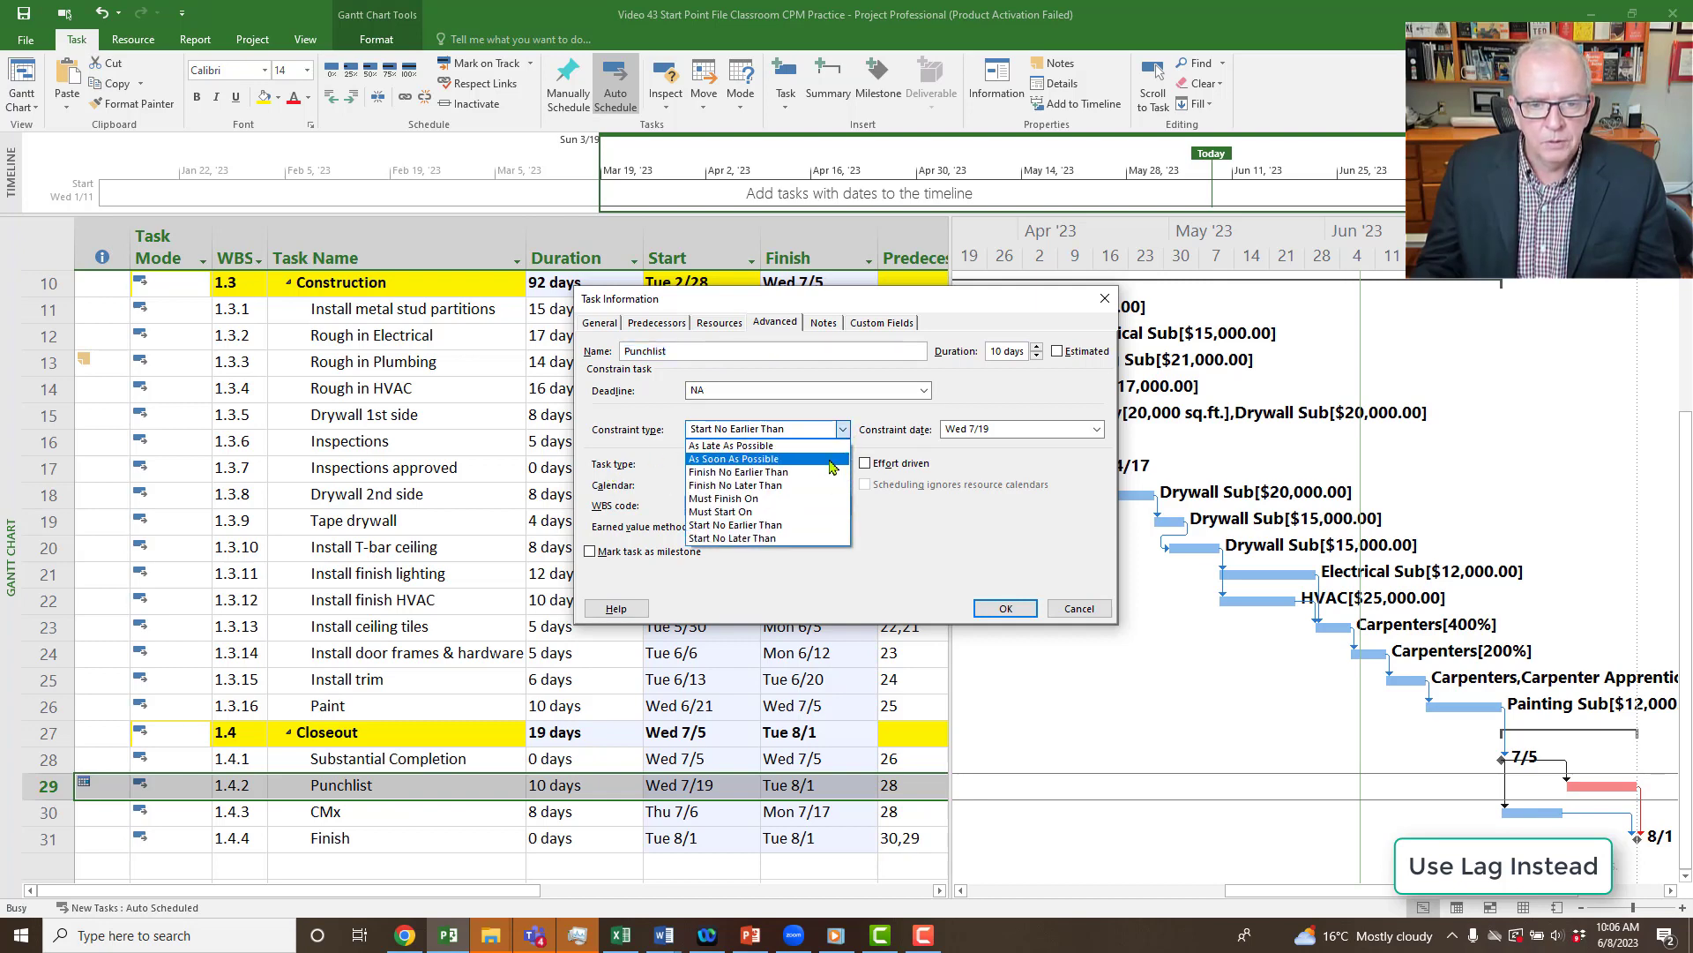
left_click(733, 458)
left_click(1005, 608)
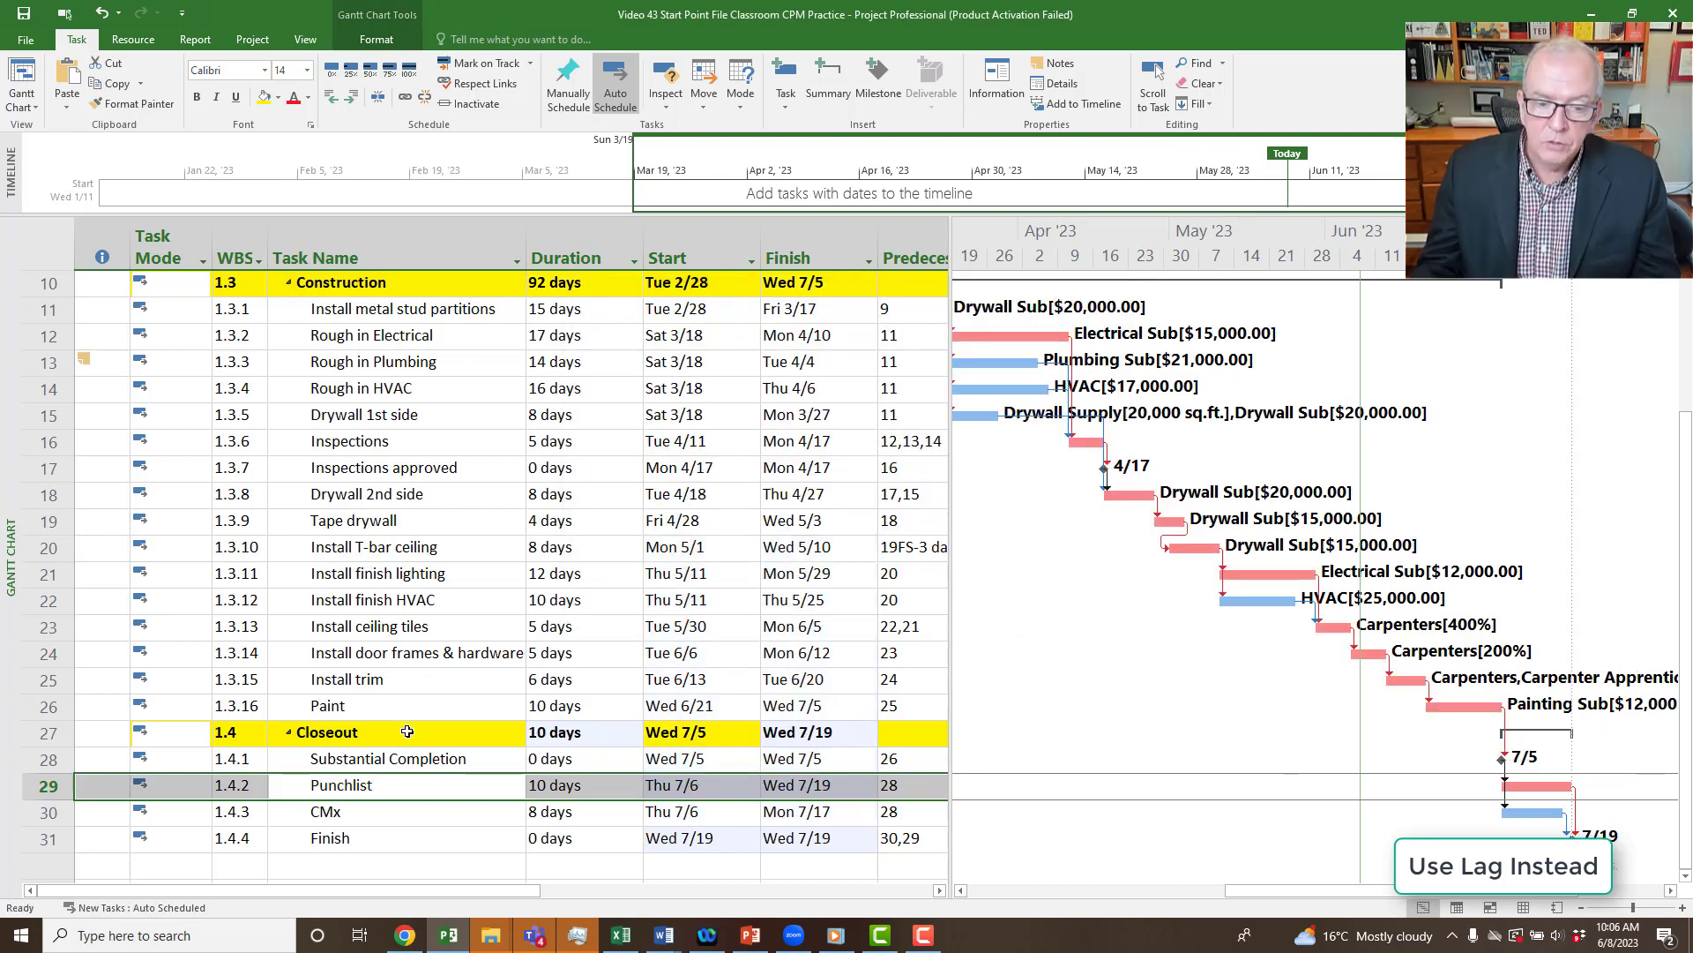
Step: Add a 5-day lag to Punchlist's Finish-to-Start link with its predecessor Substantial Completion
double_click(360, 793)
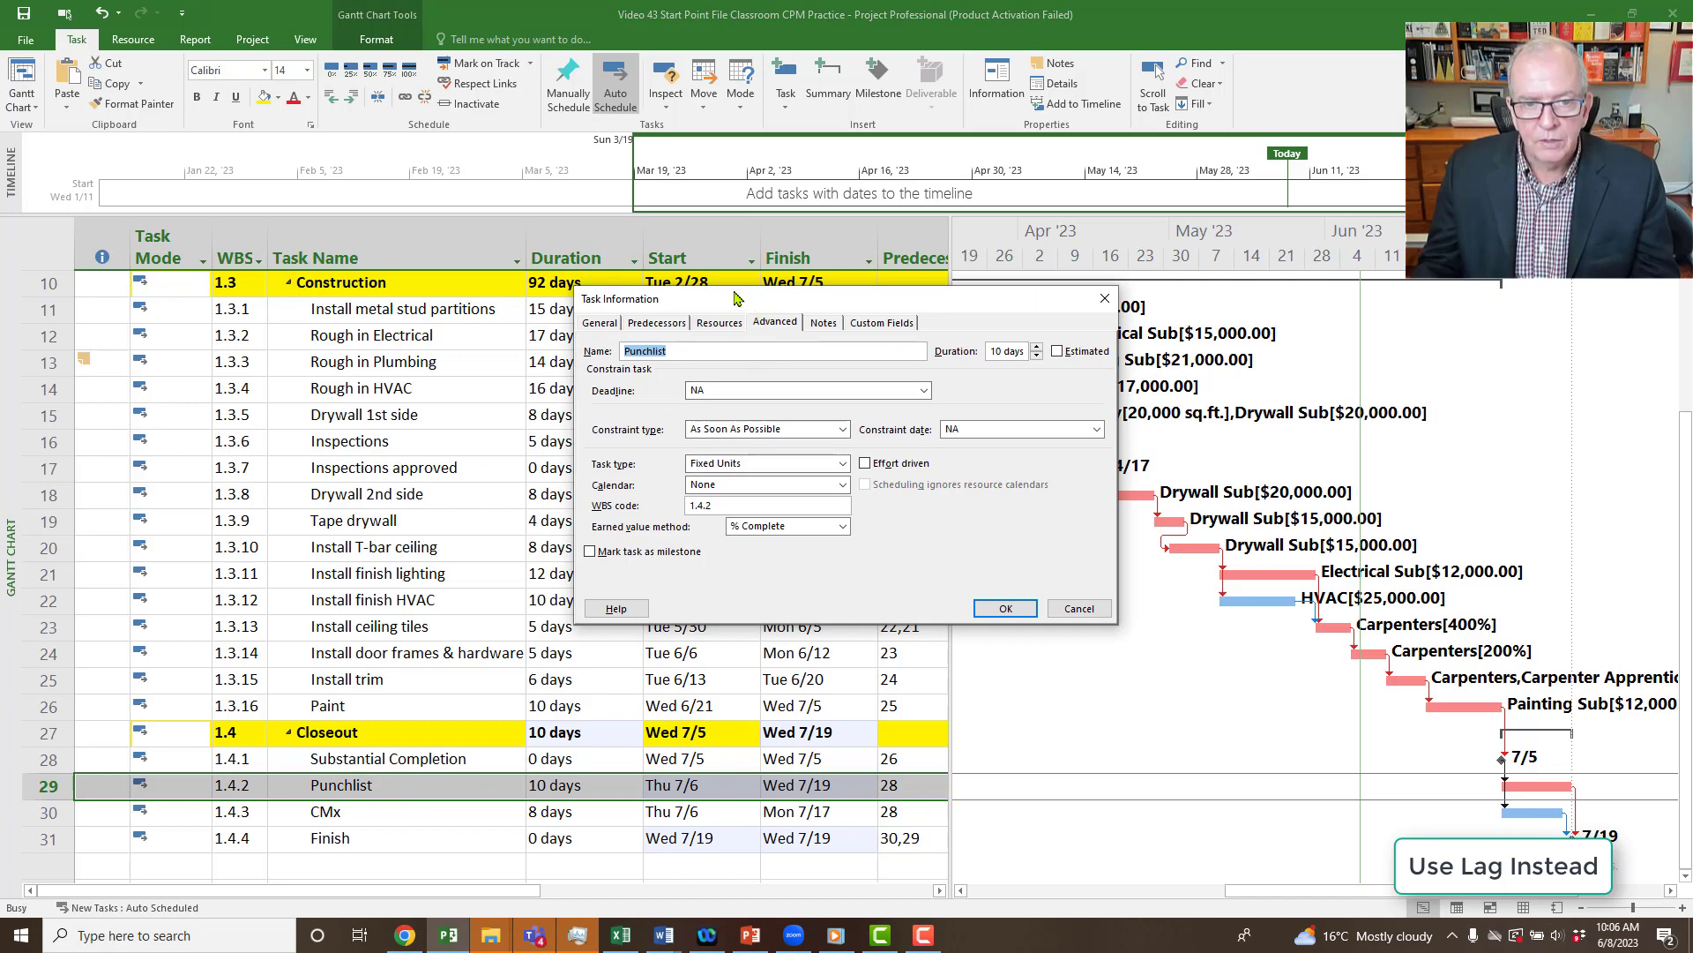
left_click_drag(734, 298, 396, 253)
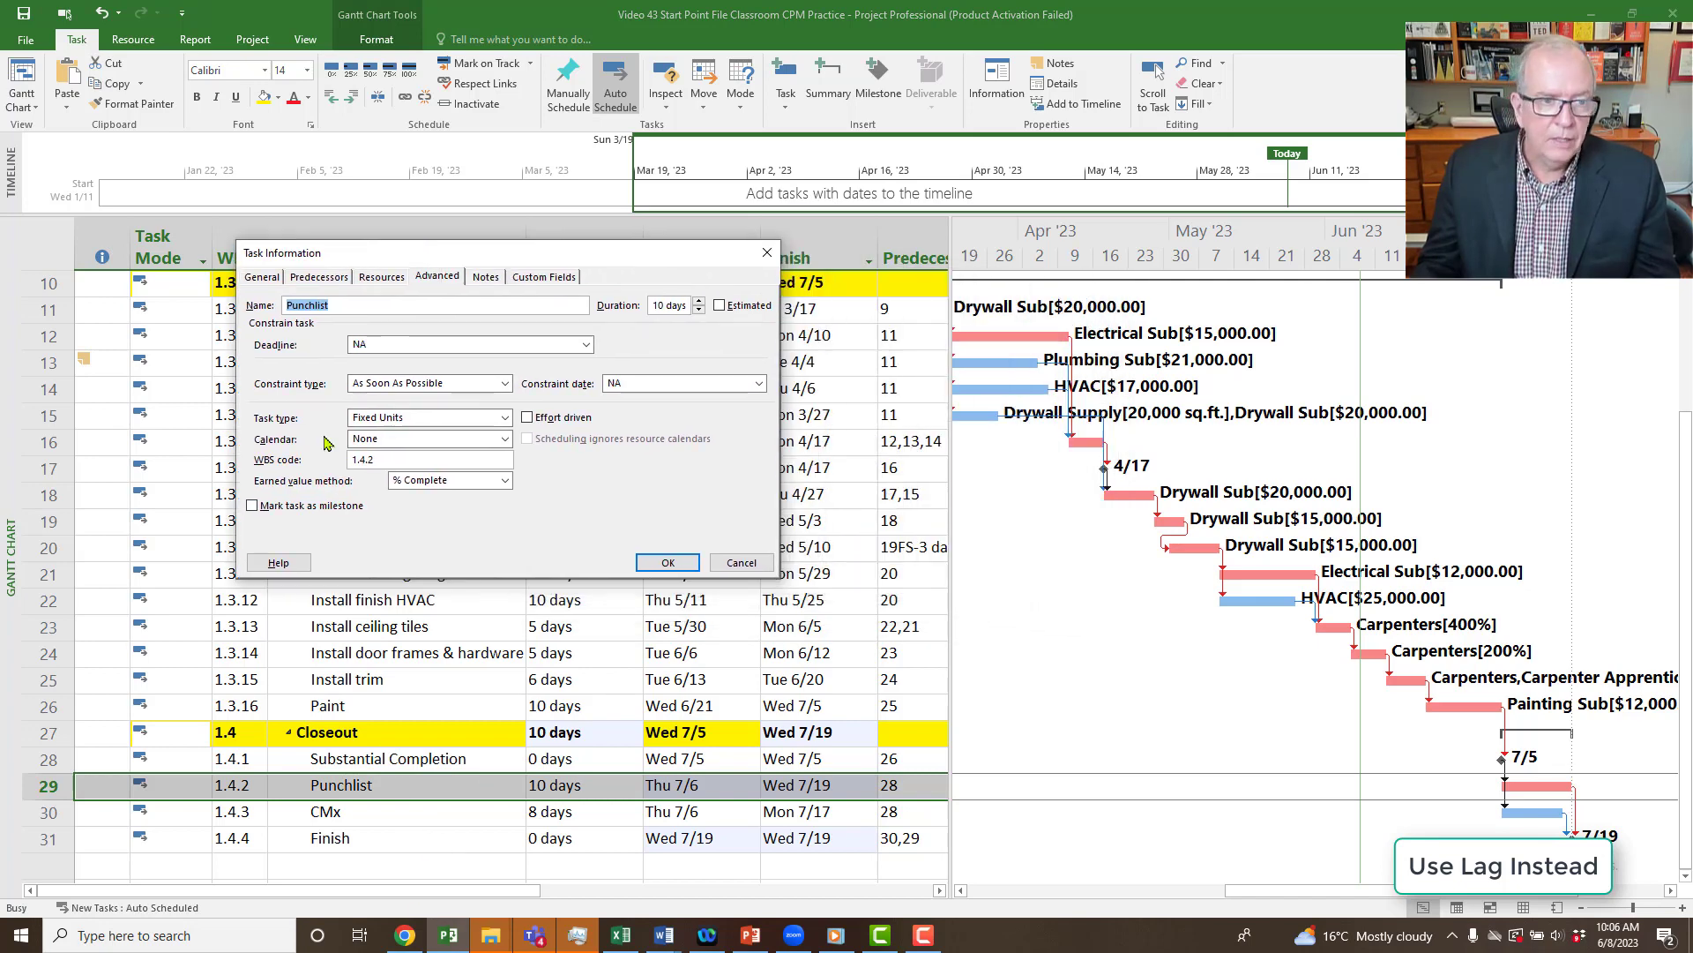
left_click(320, 277)
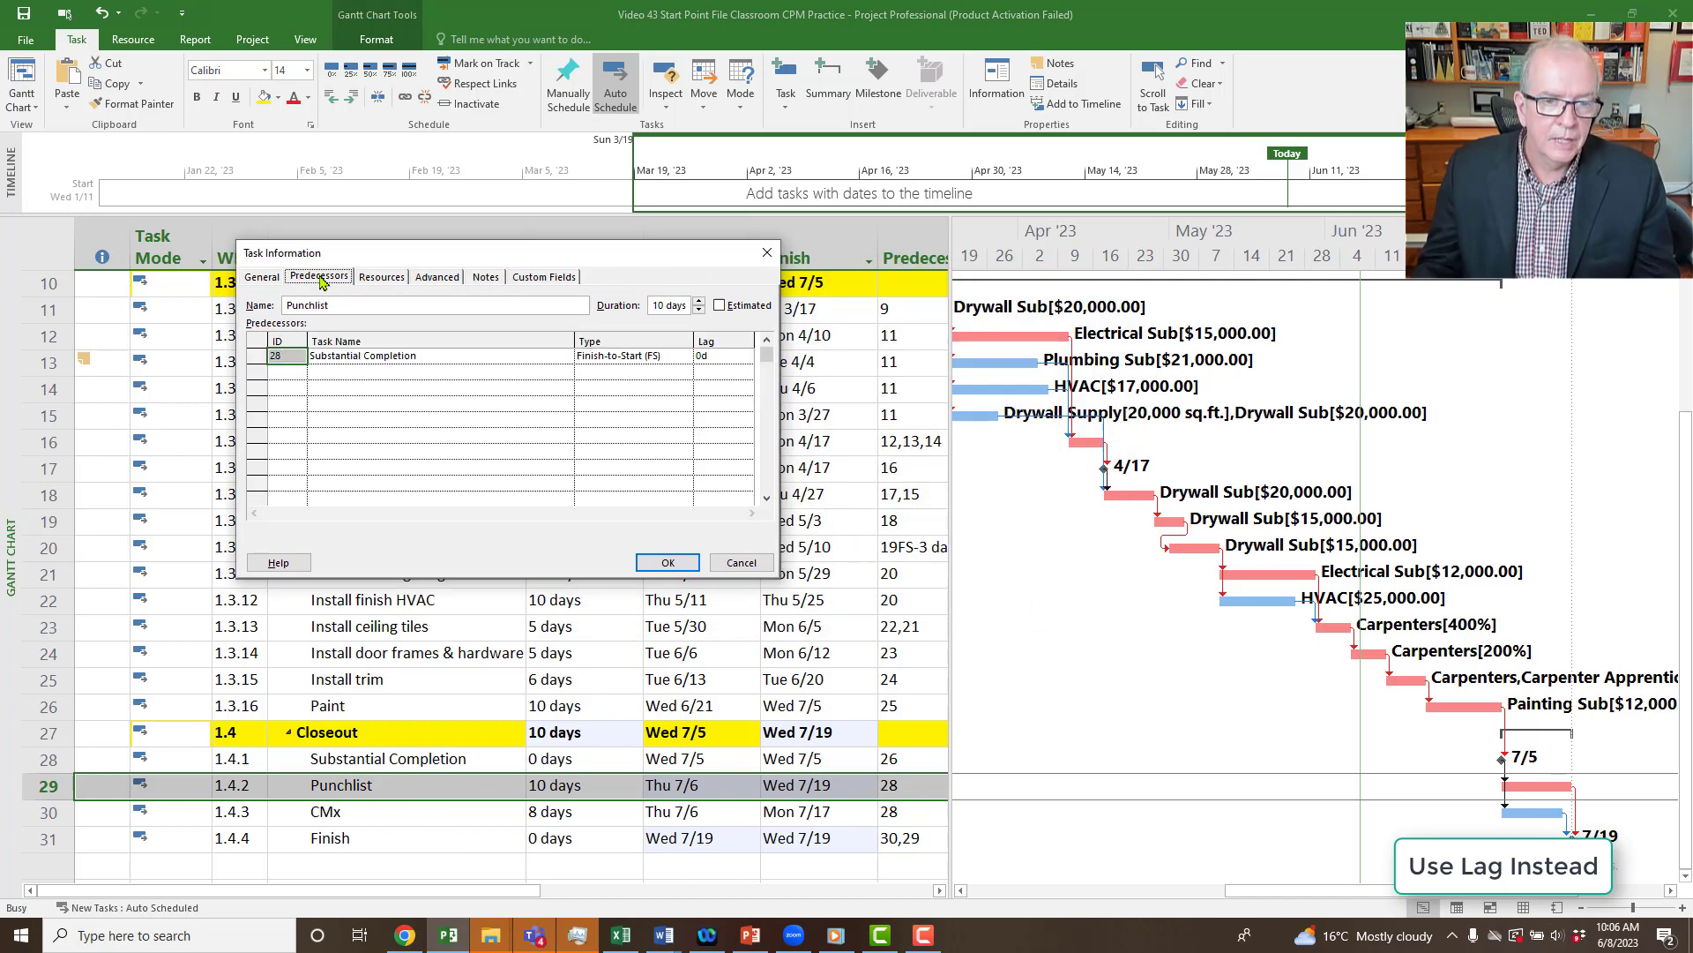
left_click(731, 355)
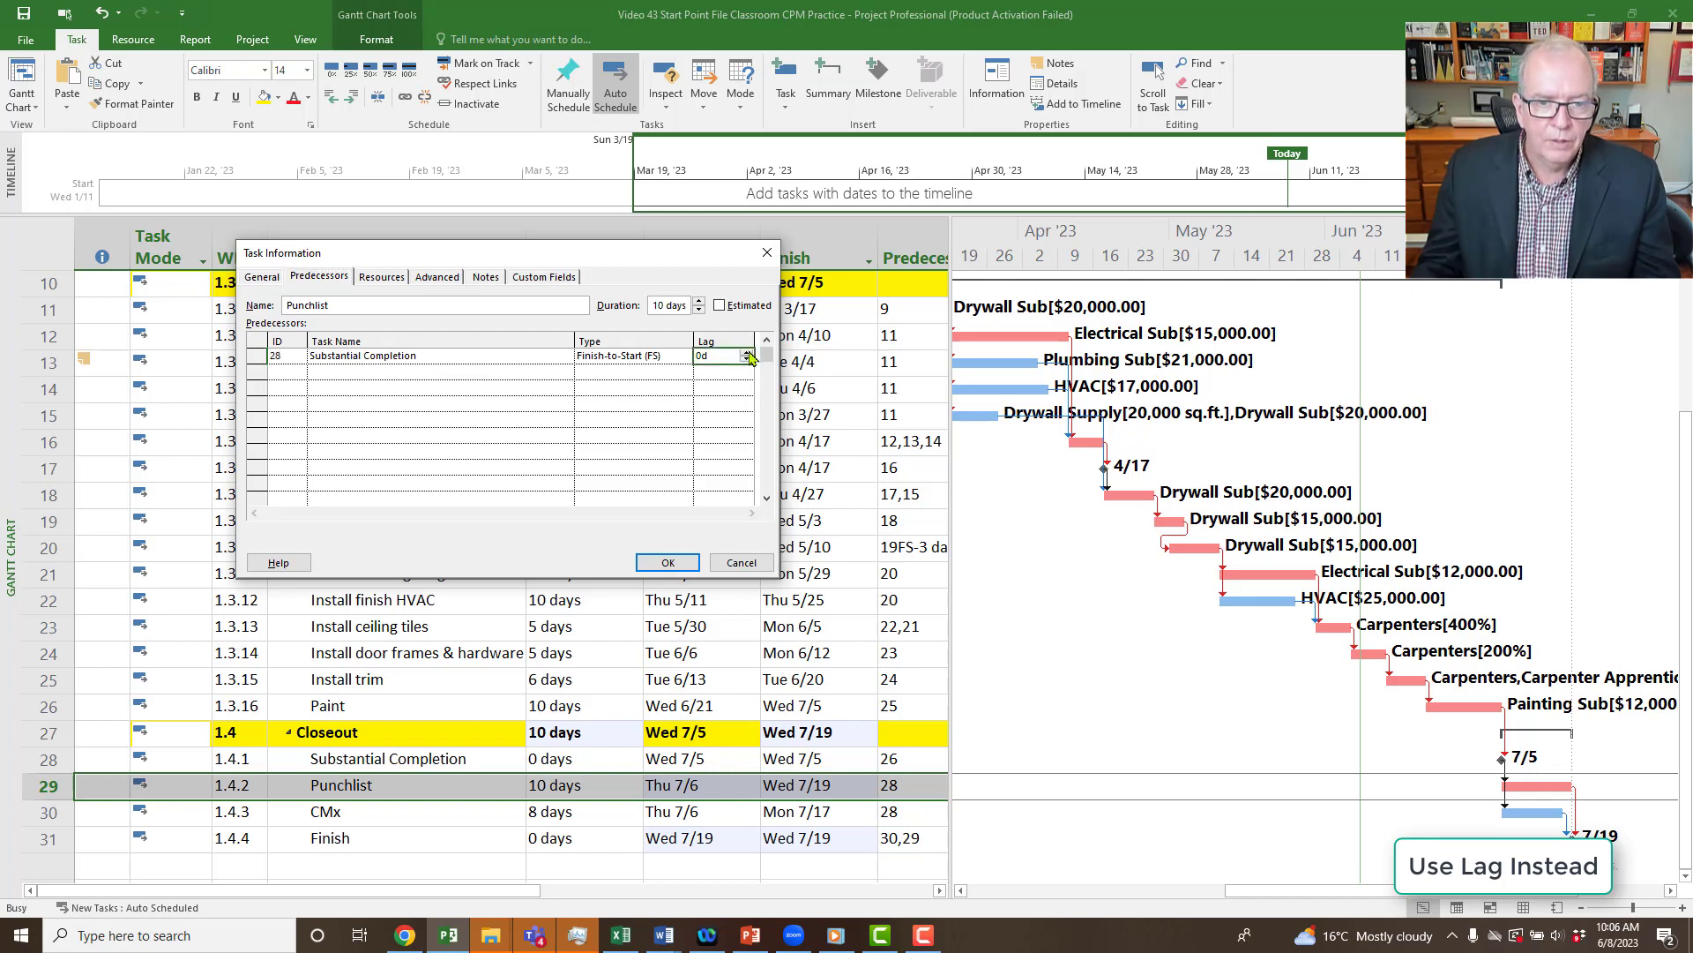
left_click(746, 352)
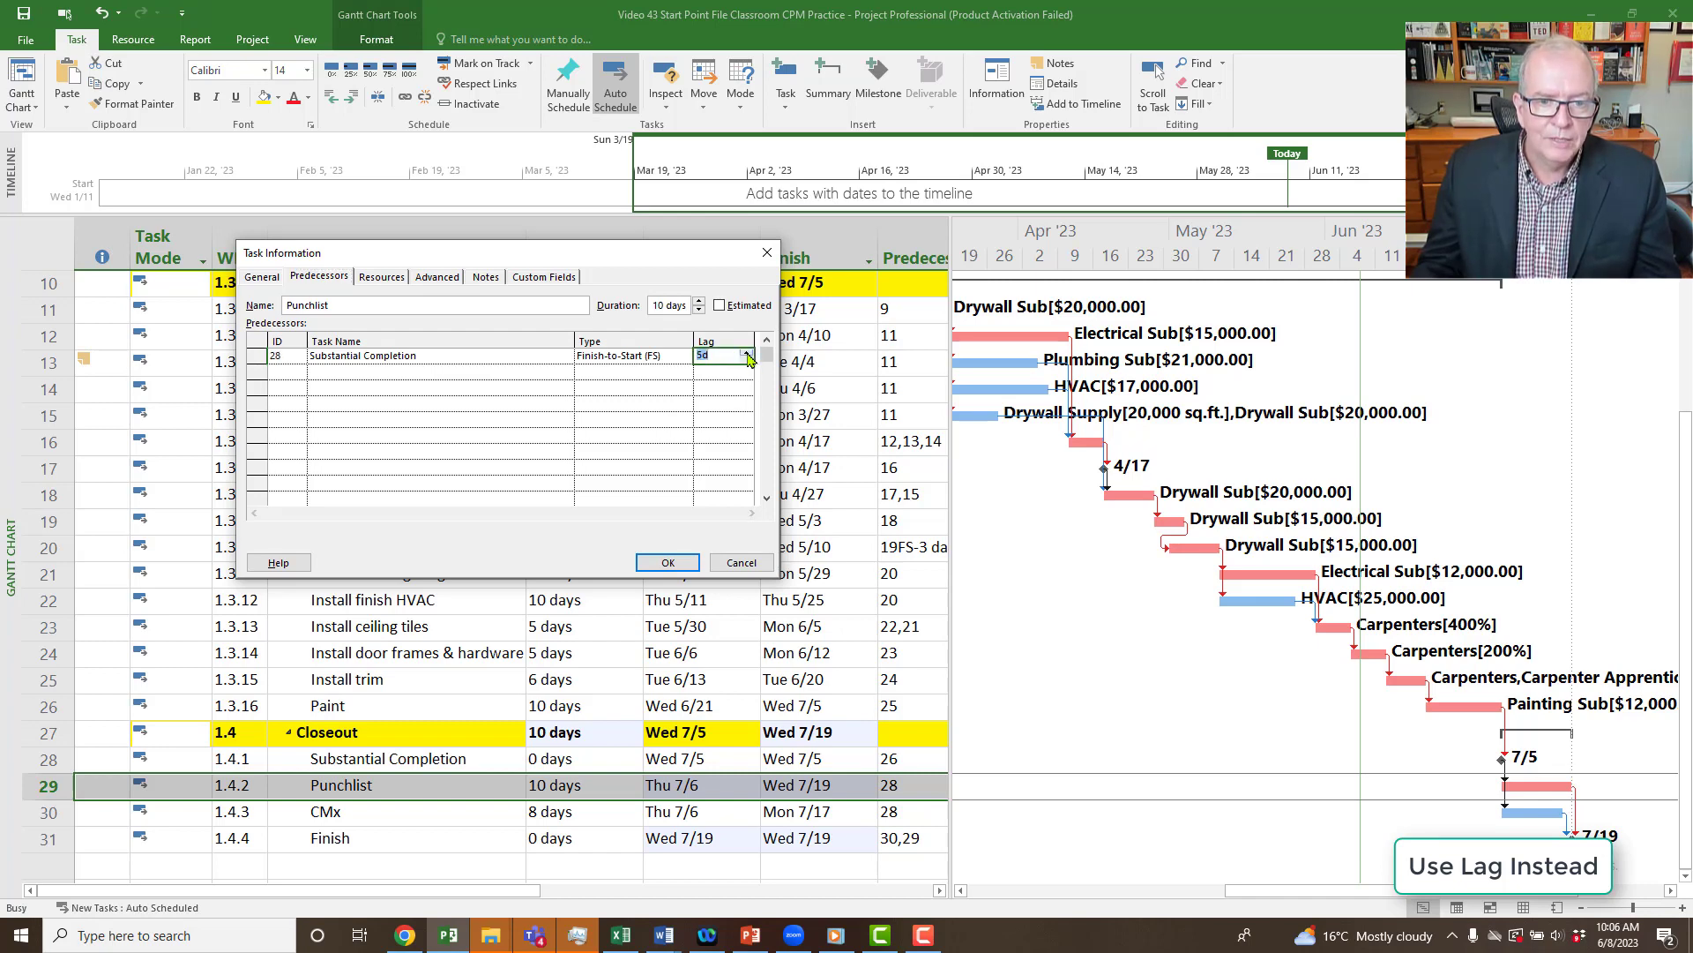
left_click(668, 569)
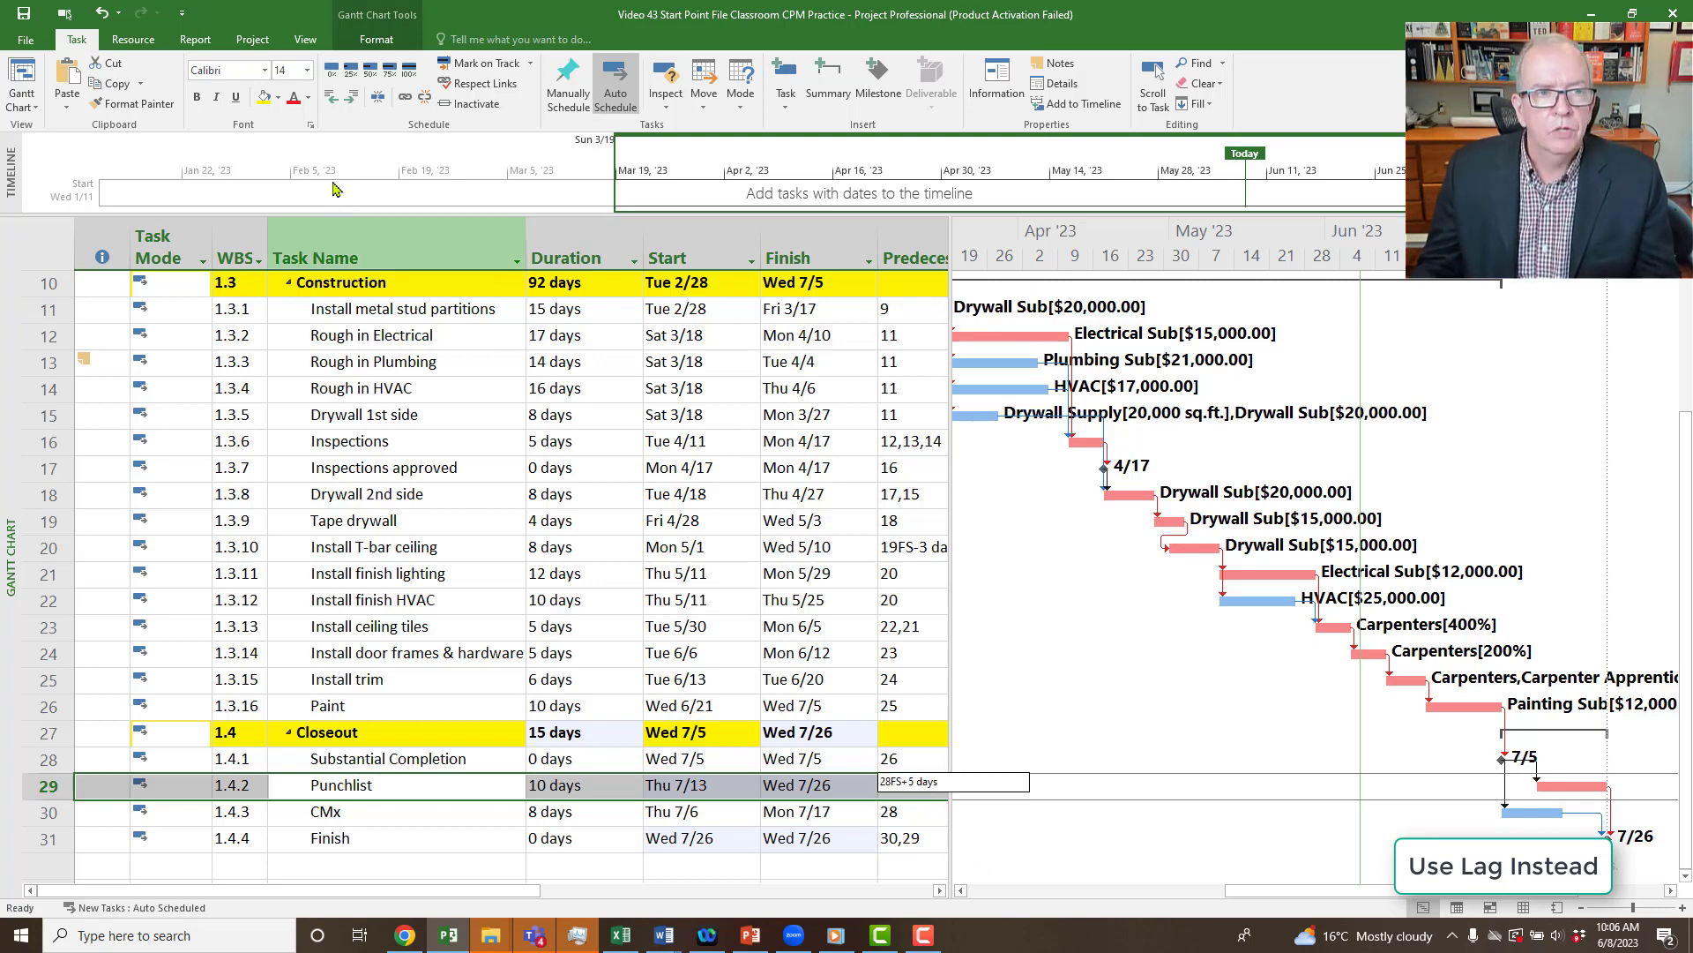
Step: Turn the critical task highlighting of the Gantt bars off and back on
left_click(305, 39)
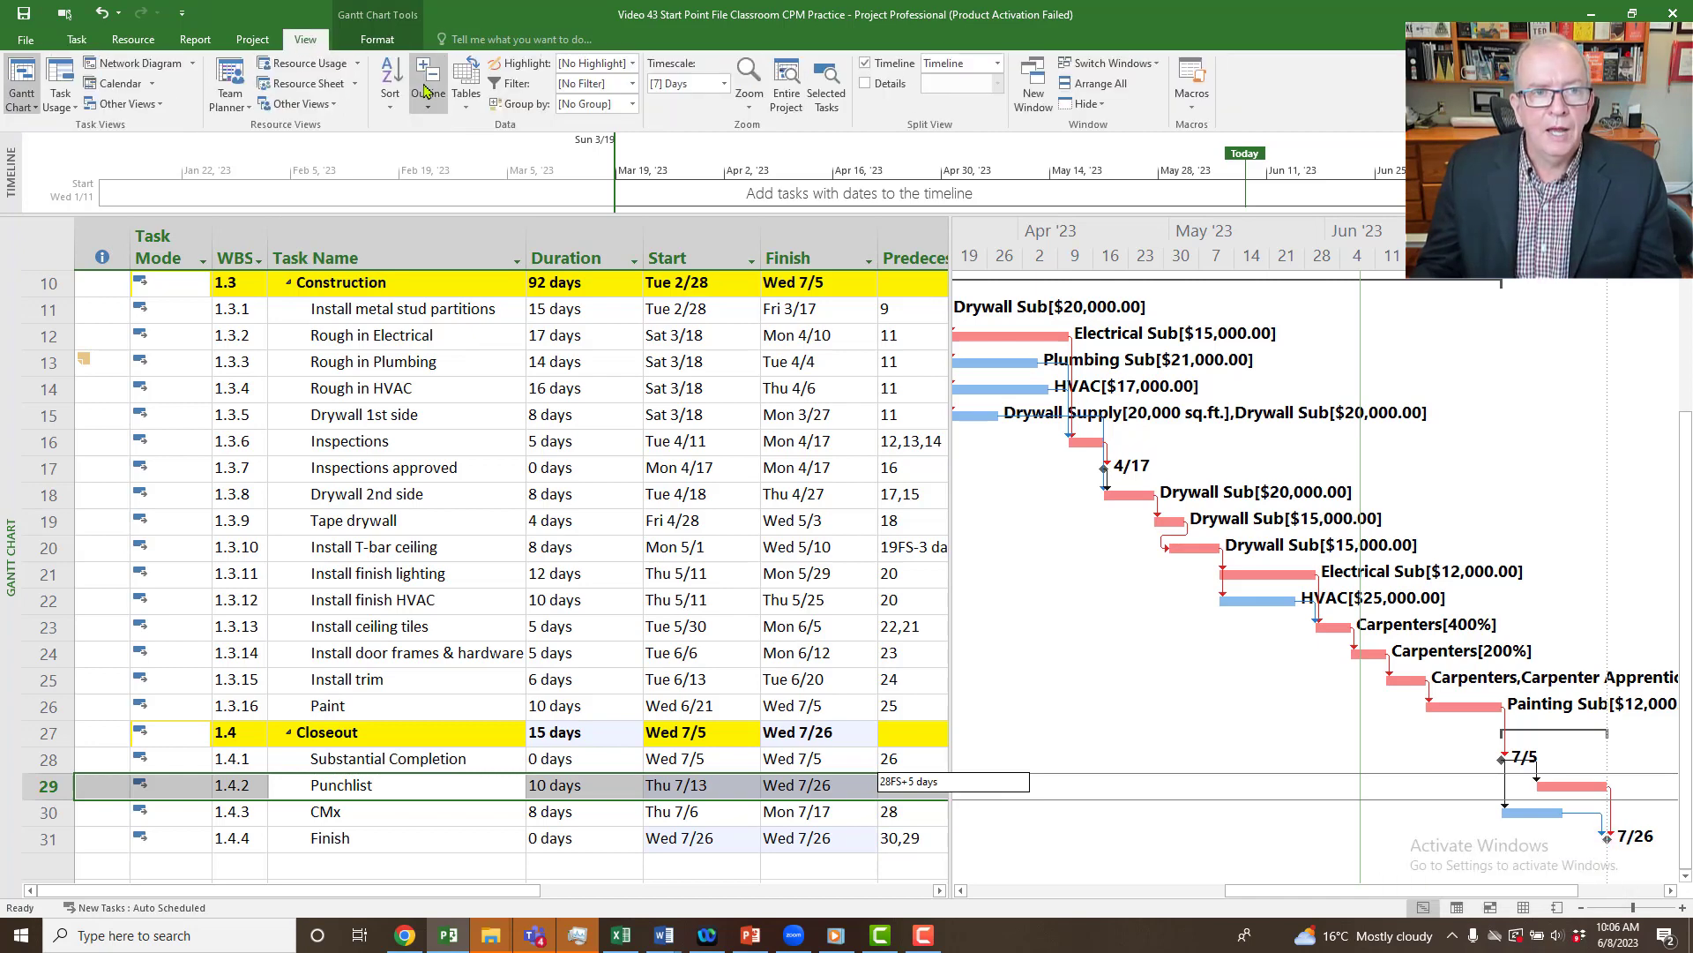
left_click(373, 40)
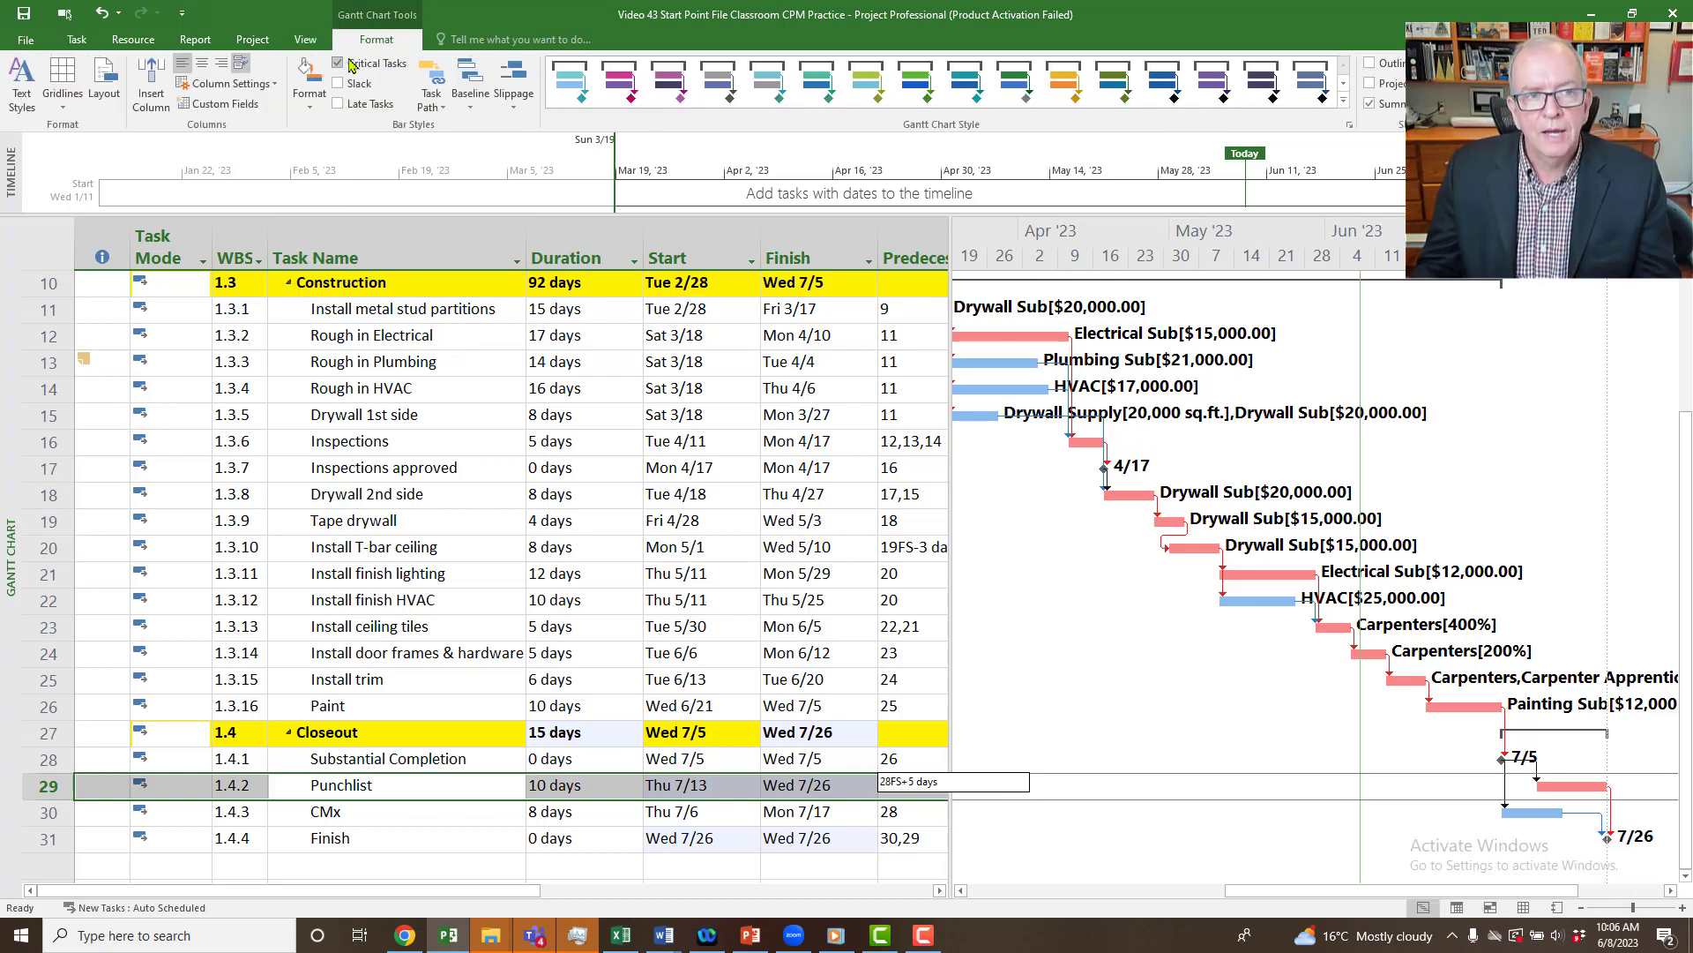
left_click(338, 63)
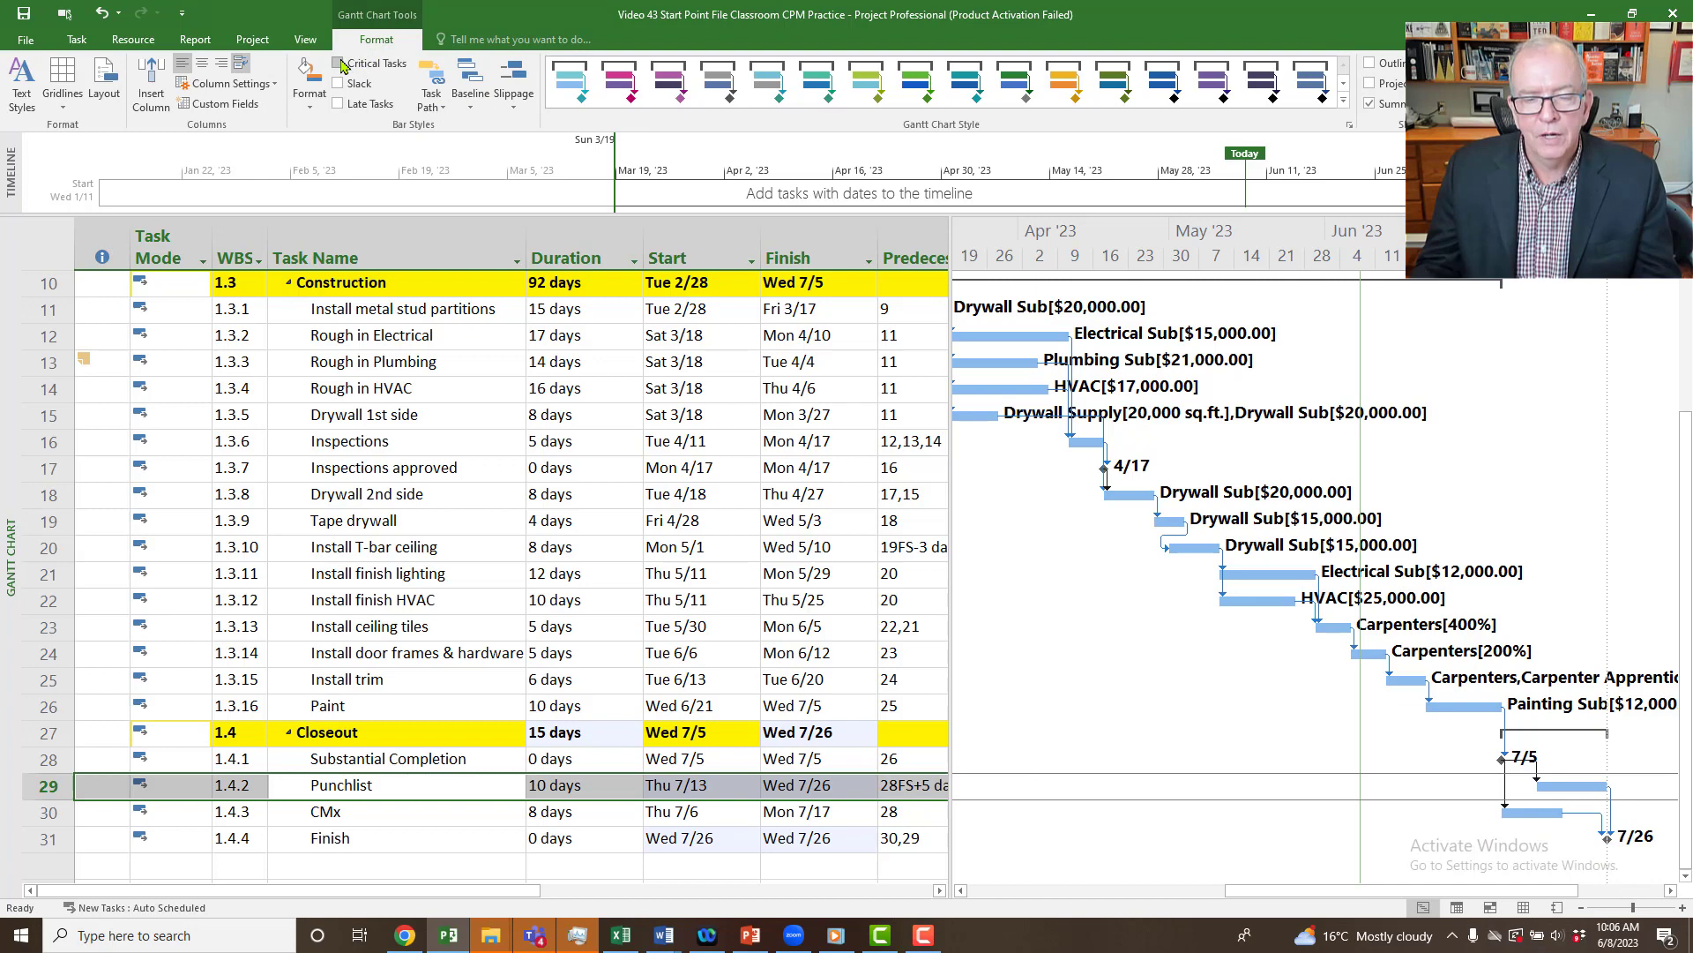
left_click(338, 63)
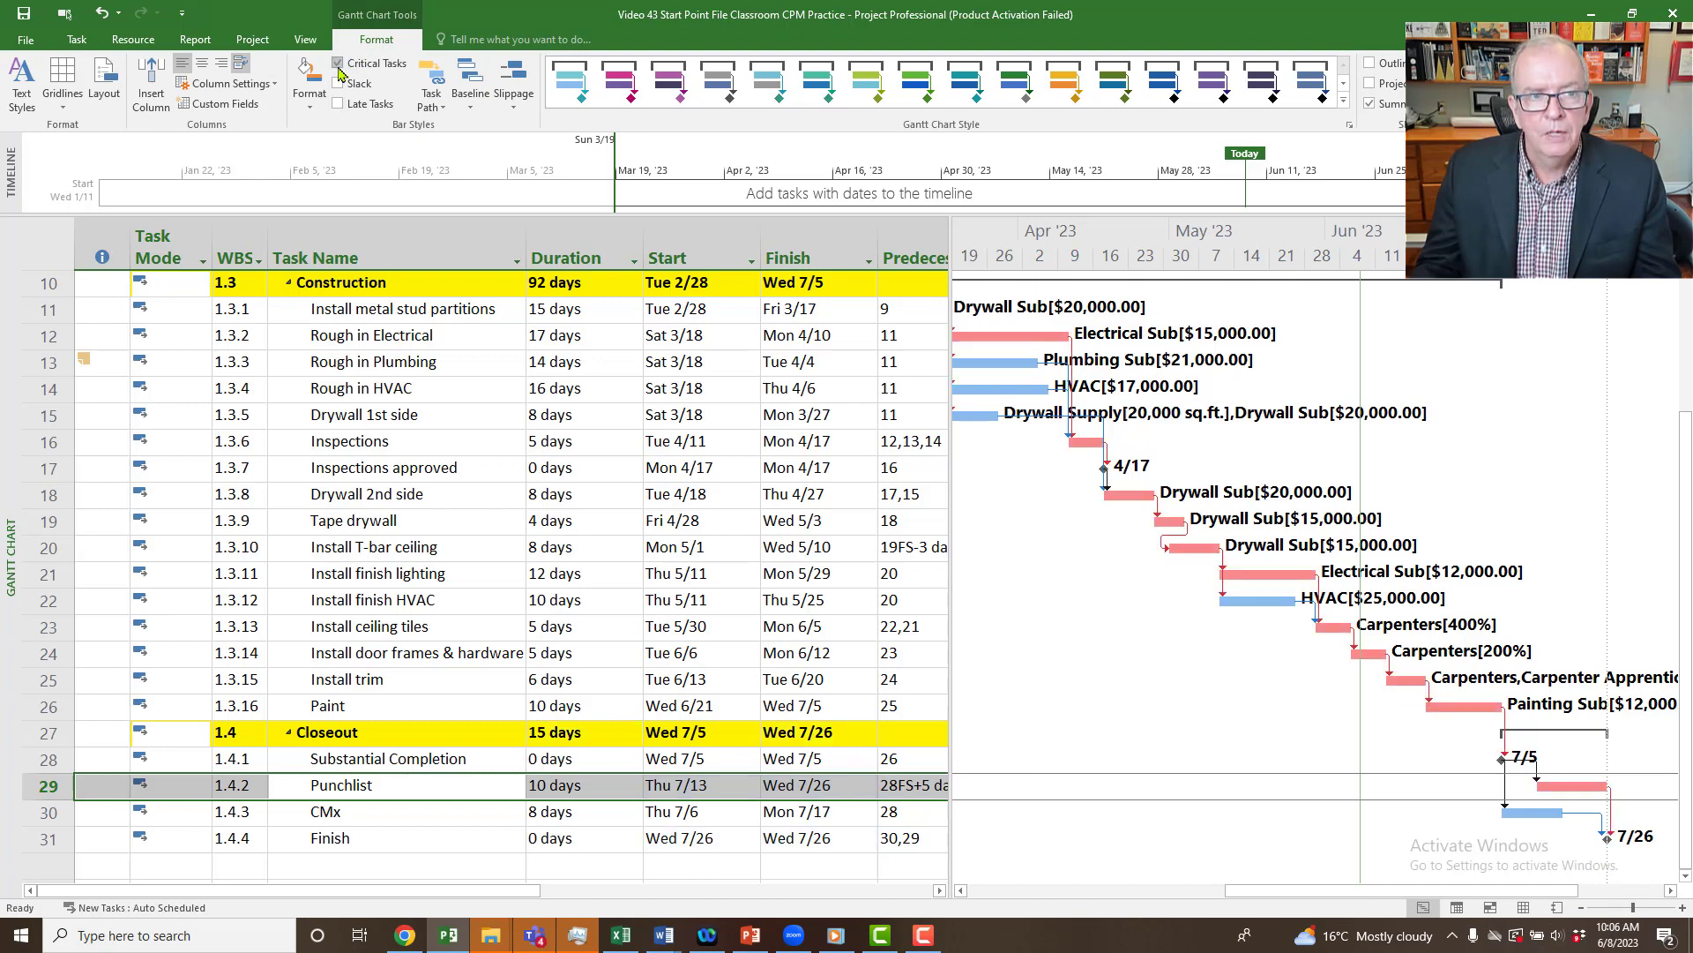
Step: Review the working-time exceptions of the Standard project calendar and close them without changes
left_click(250, 41)
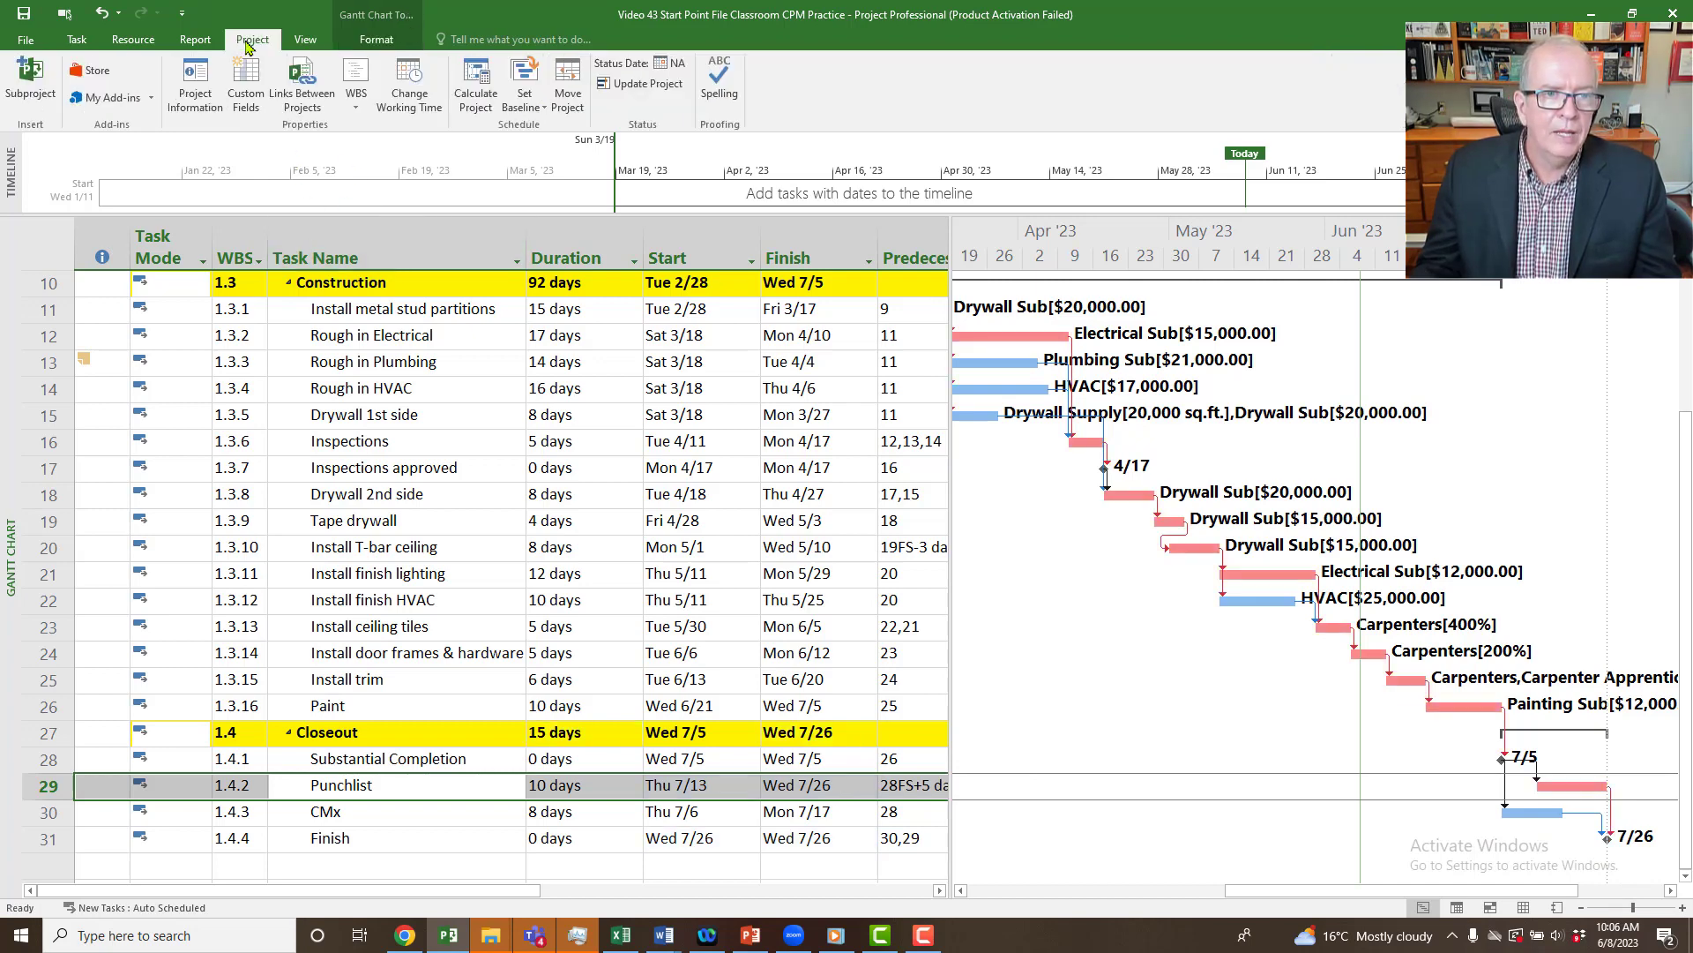
left_click(410, 79)
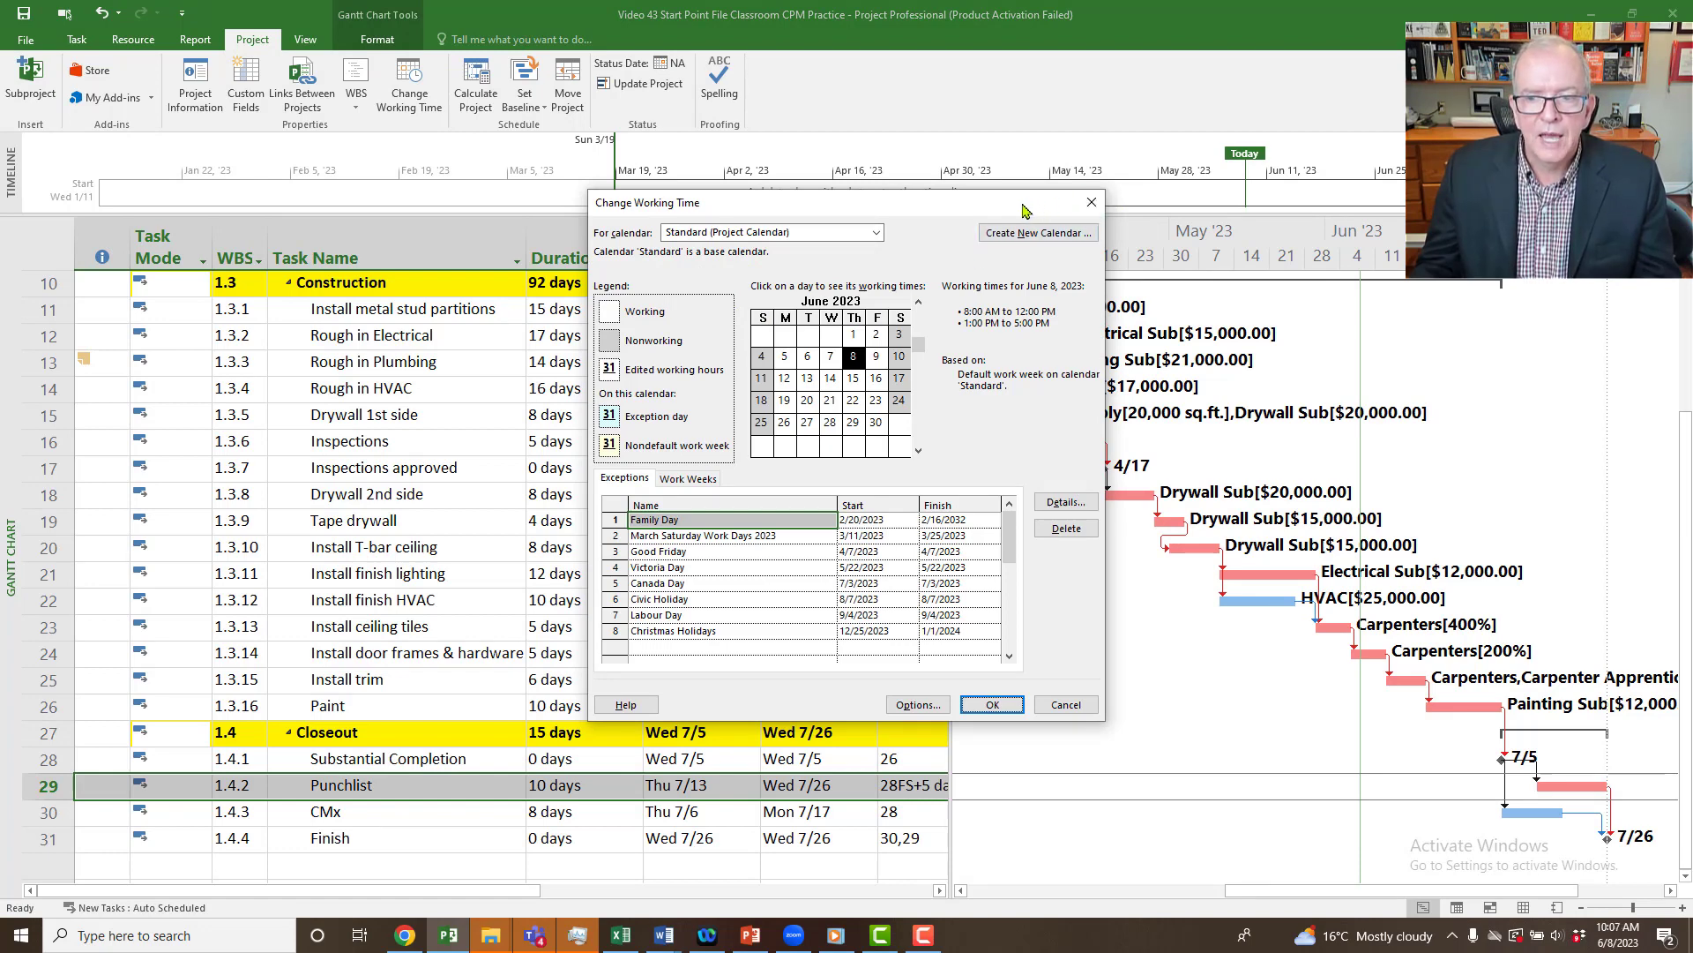
left_click_drag(1023, 210, 974, 263)
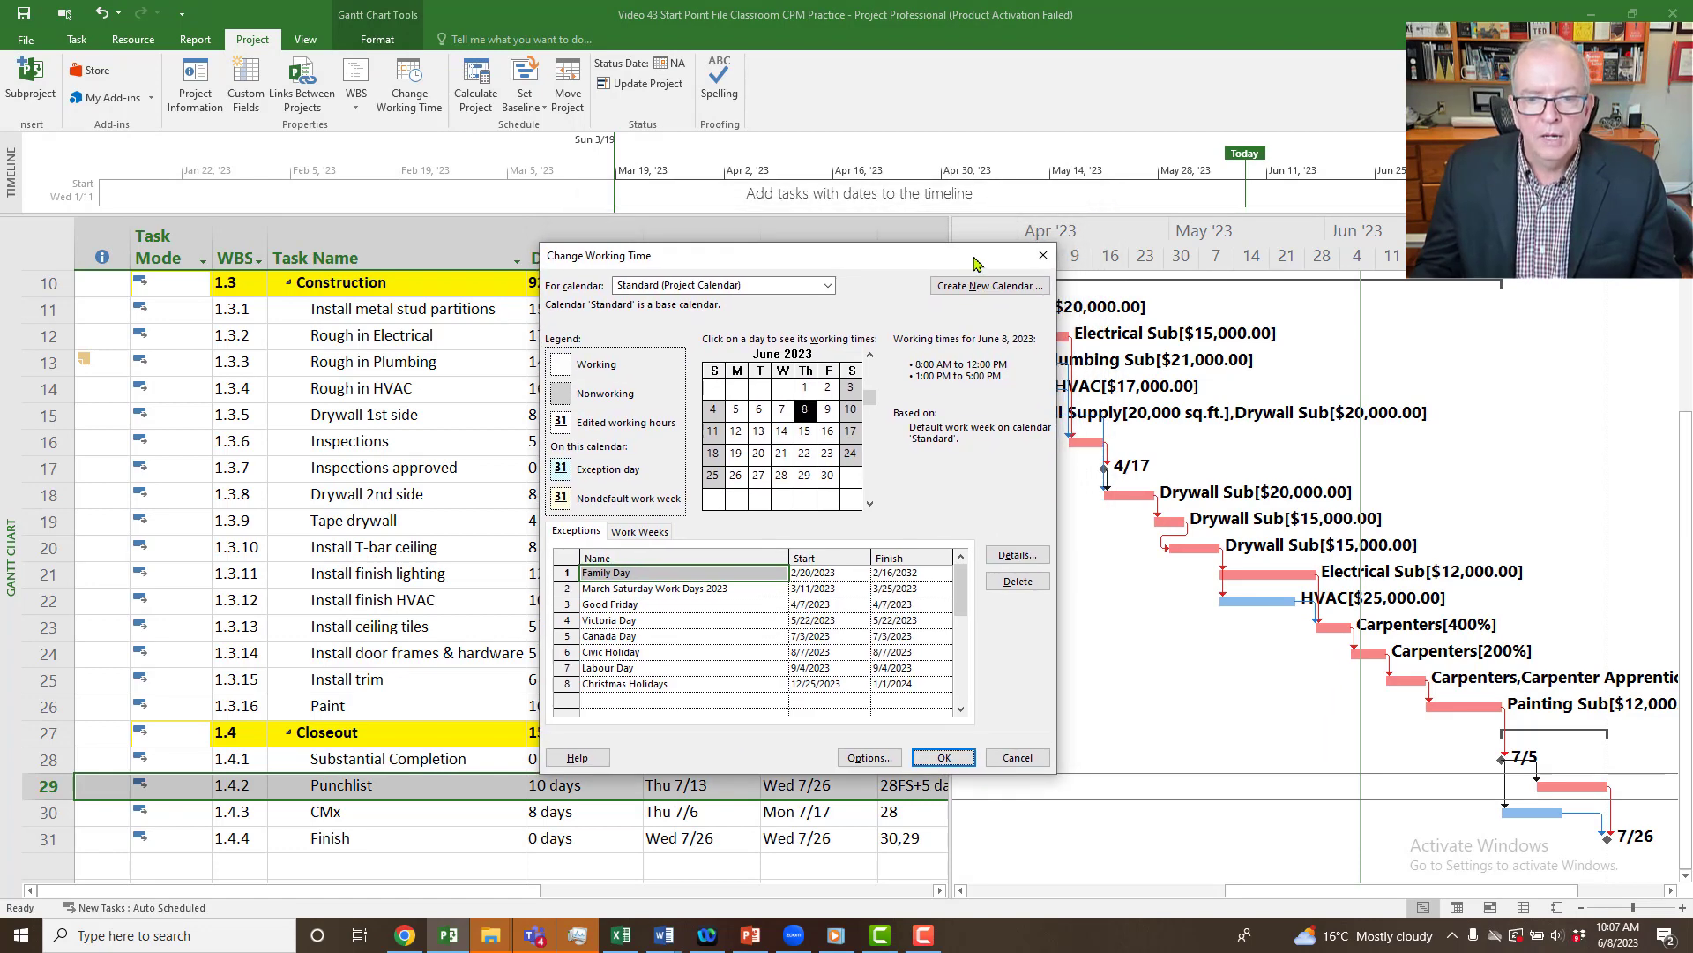
left_click(1043, 256)
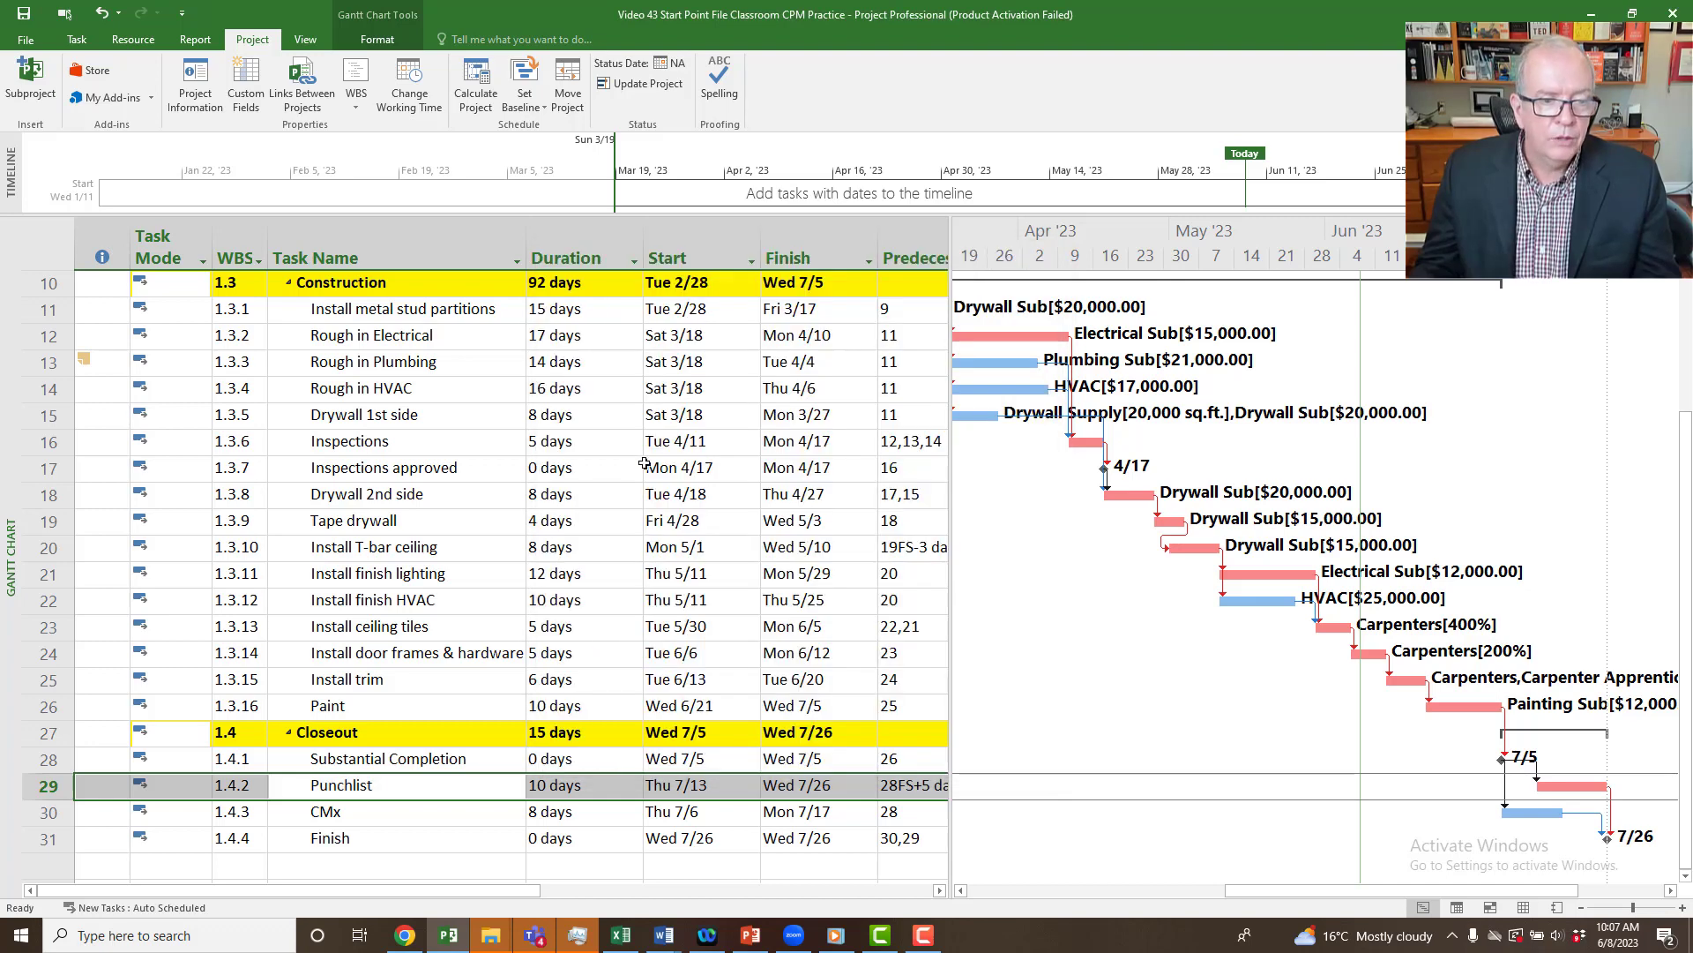
Step: Switch the Gantt Chart's task sheet from the Entry table to the Tracking table
left_click(92, 249)
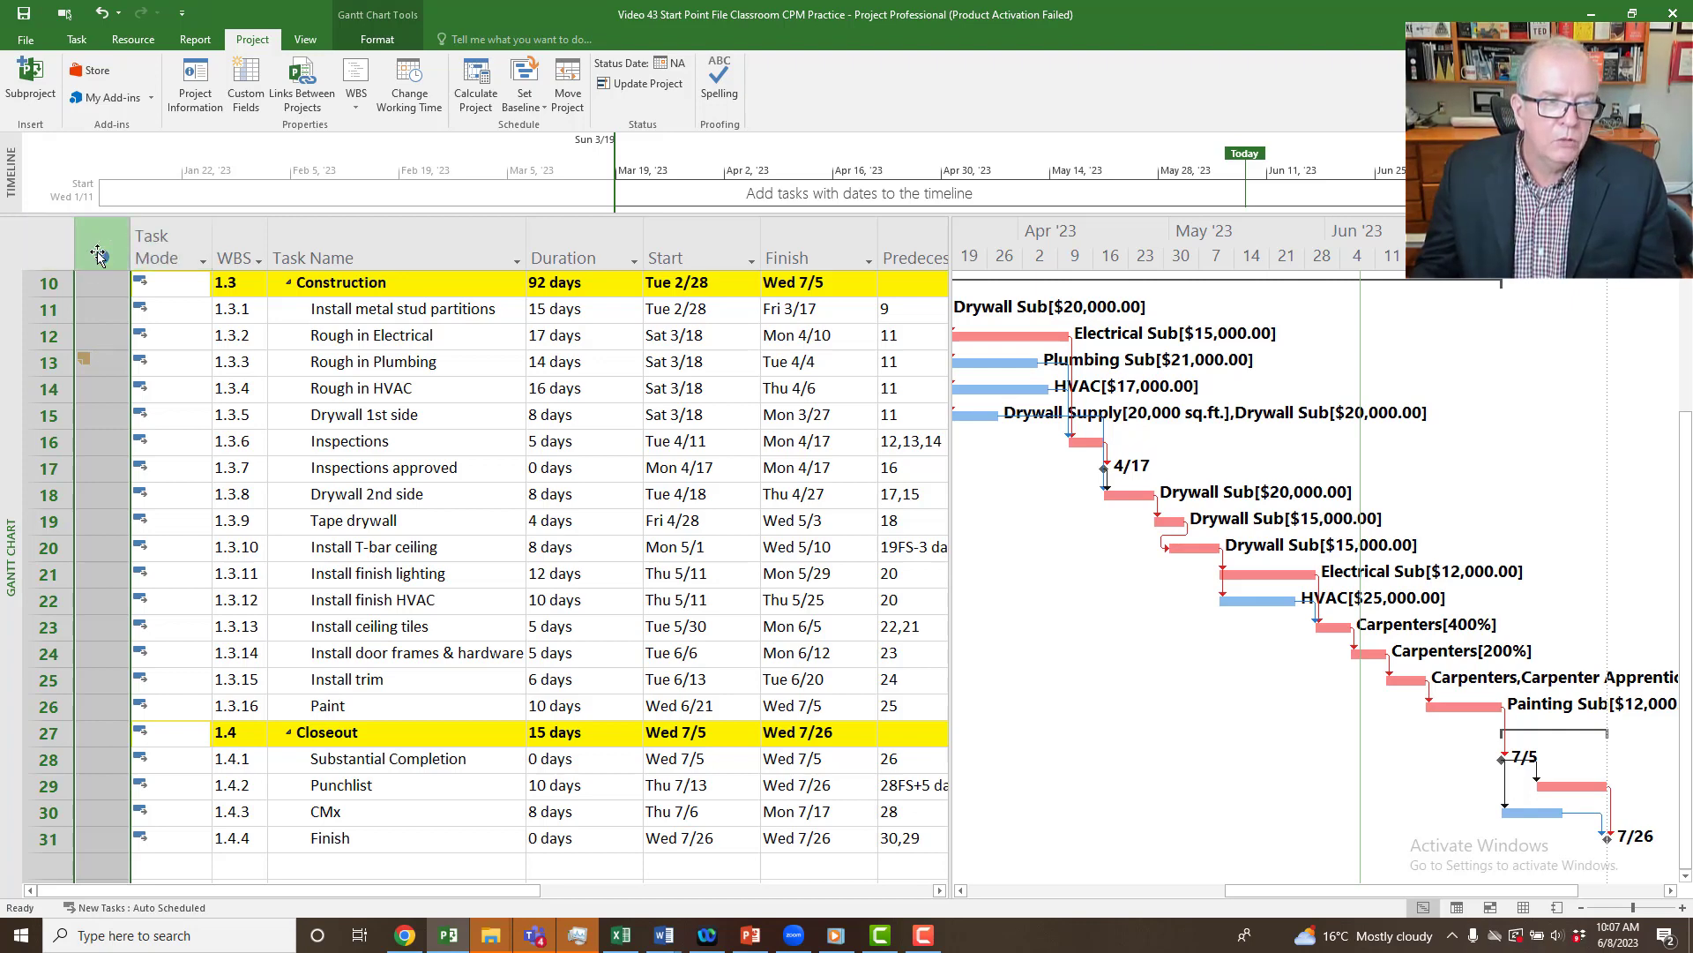
left_click(31, 234)
right_click(30, 234)
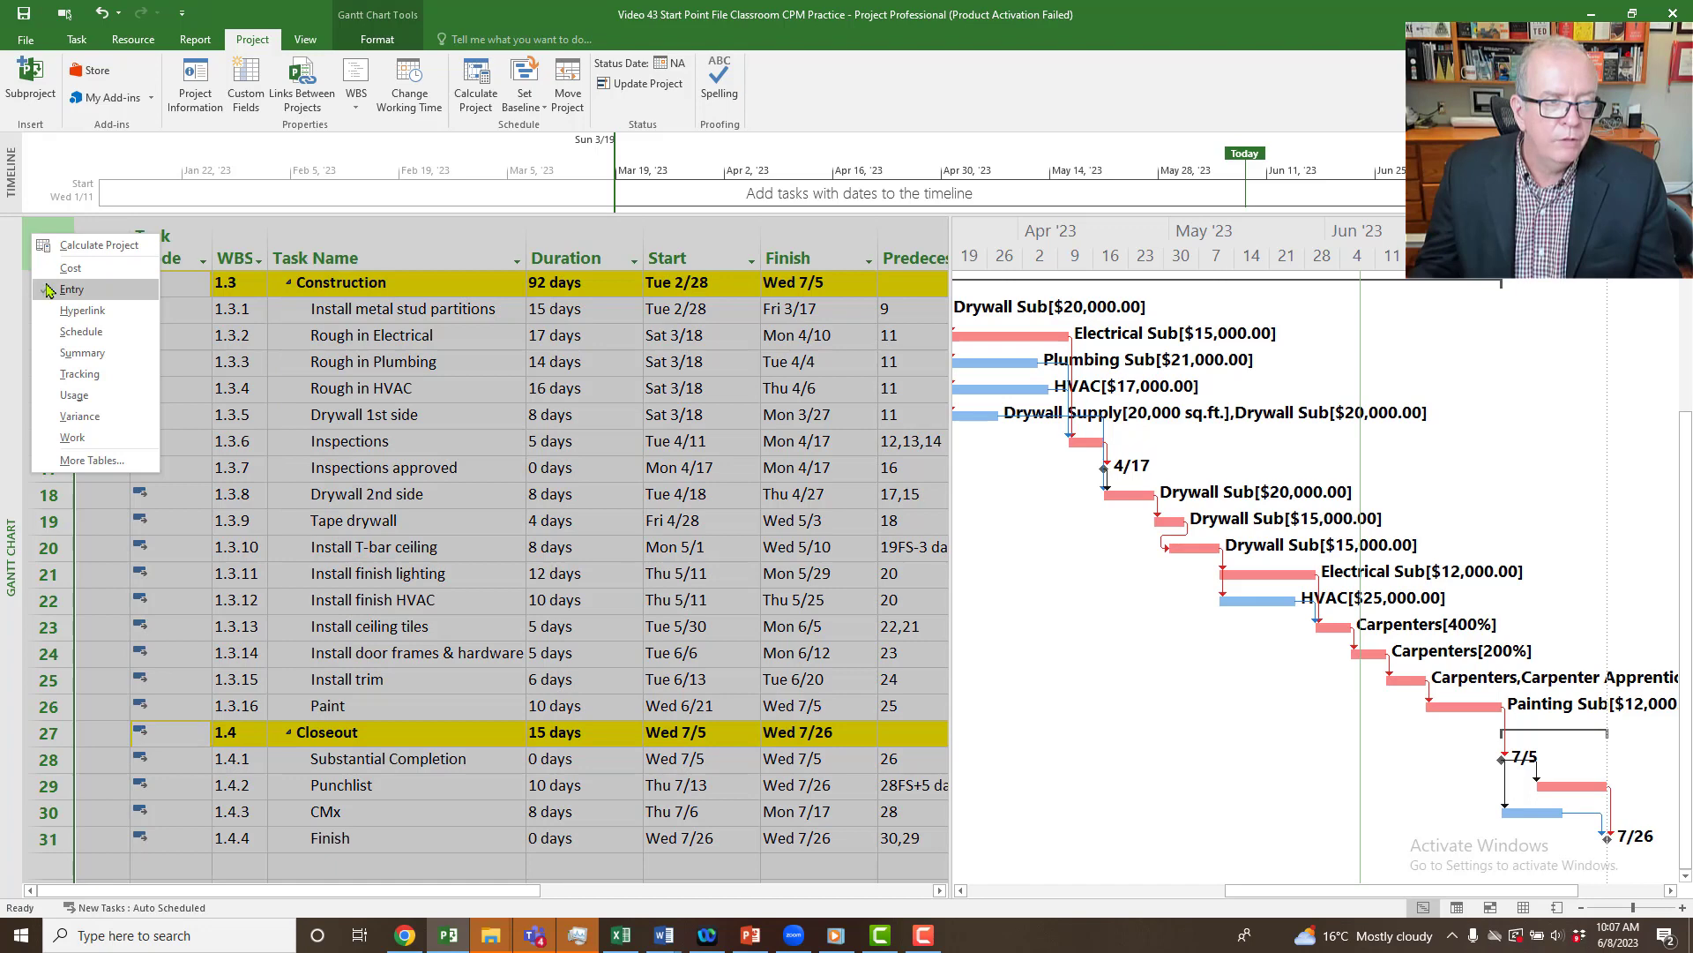
key("Escape")
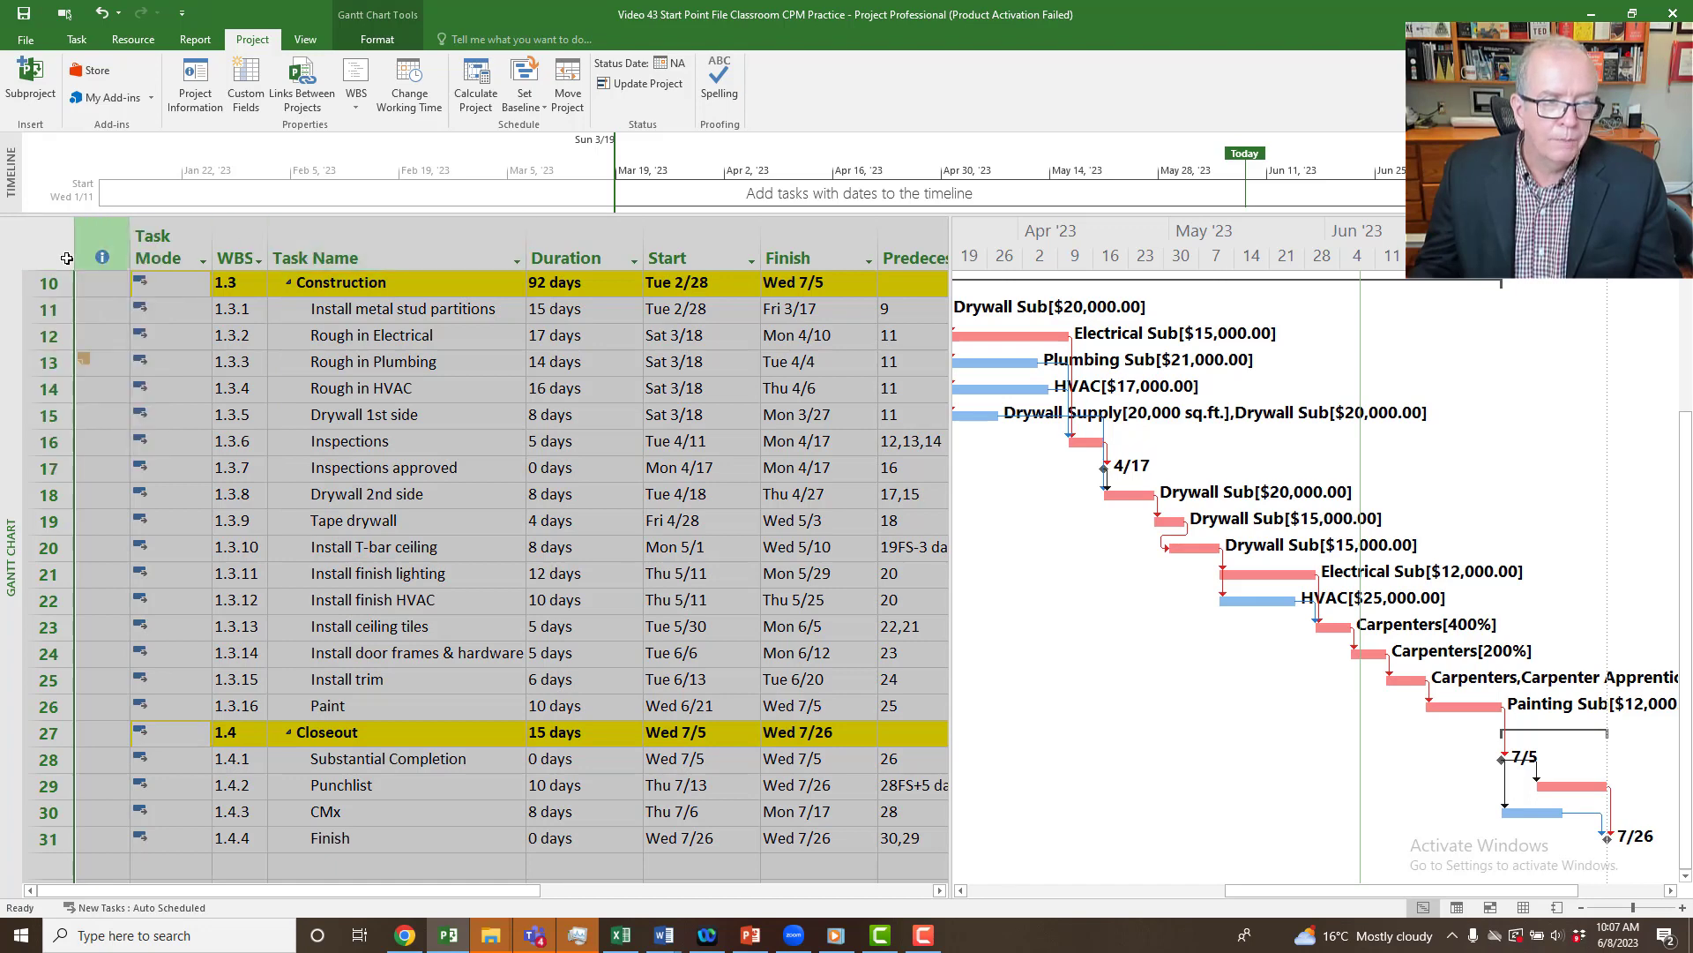
right_click(56, 252)
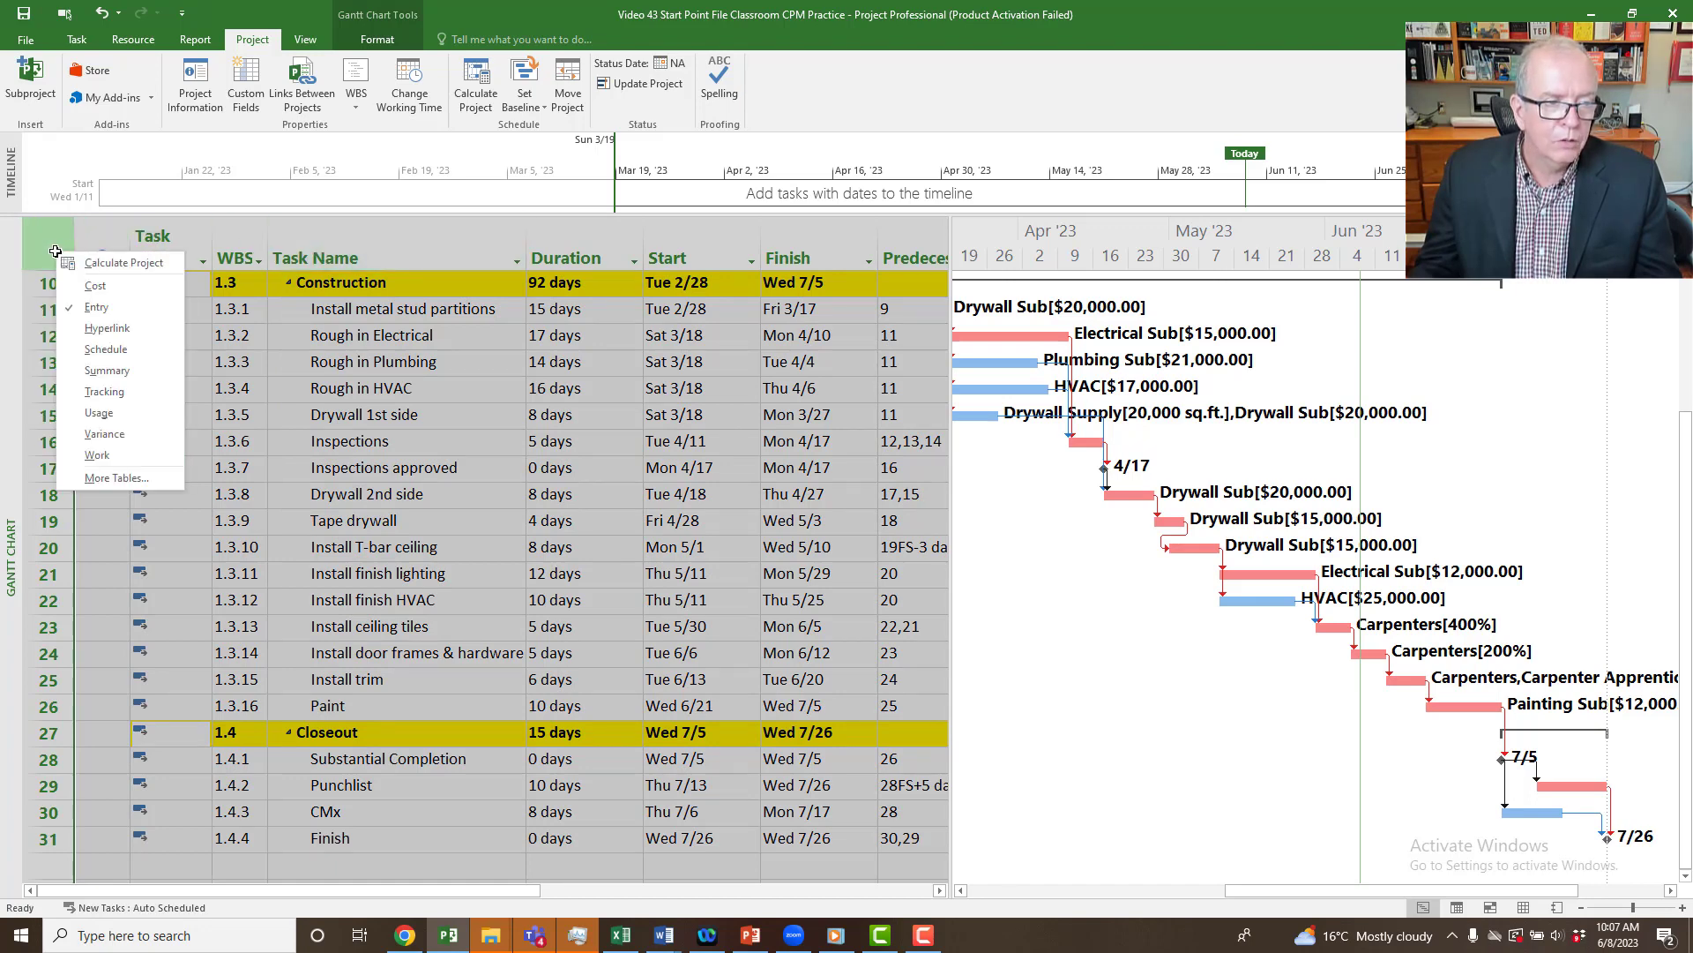
left_click(70, 393)
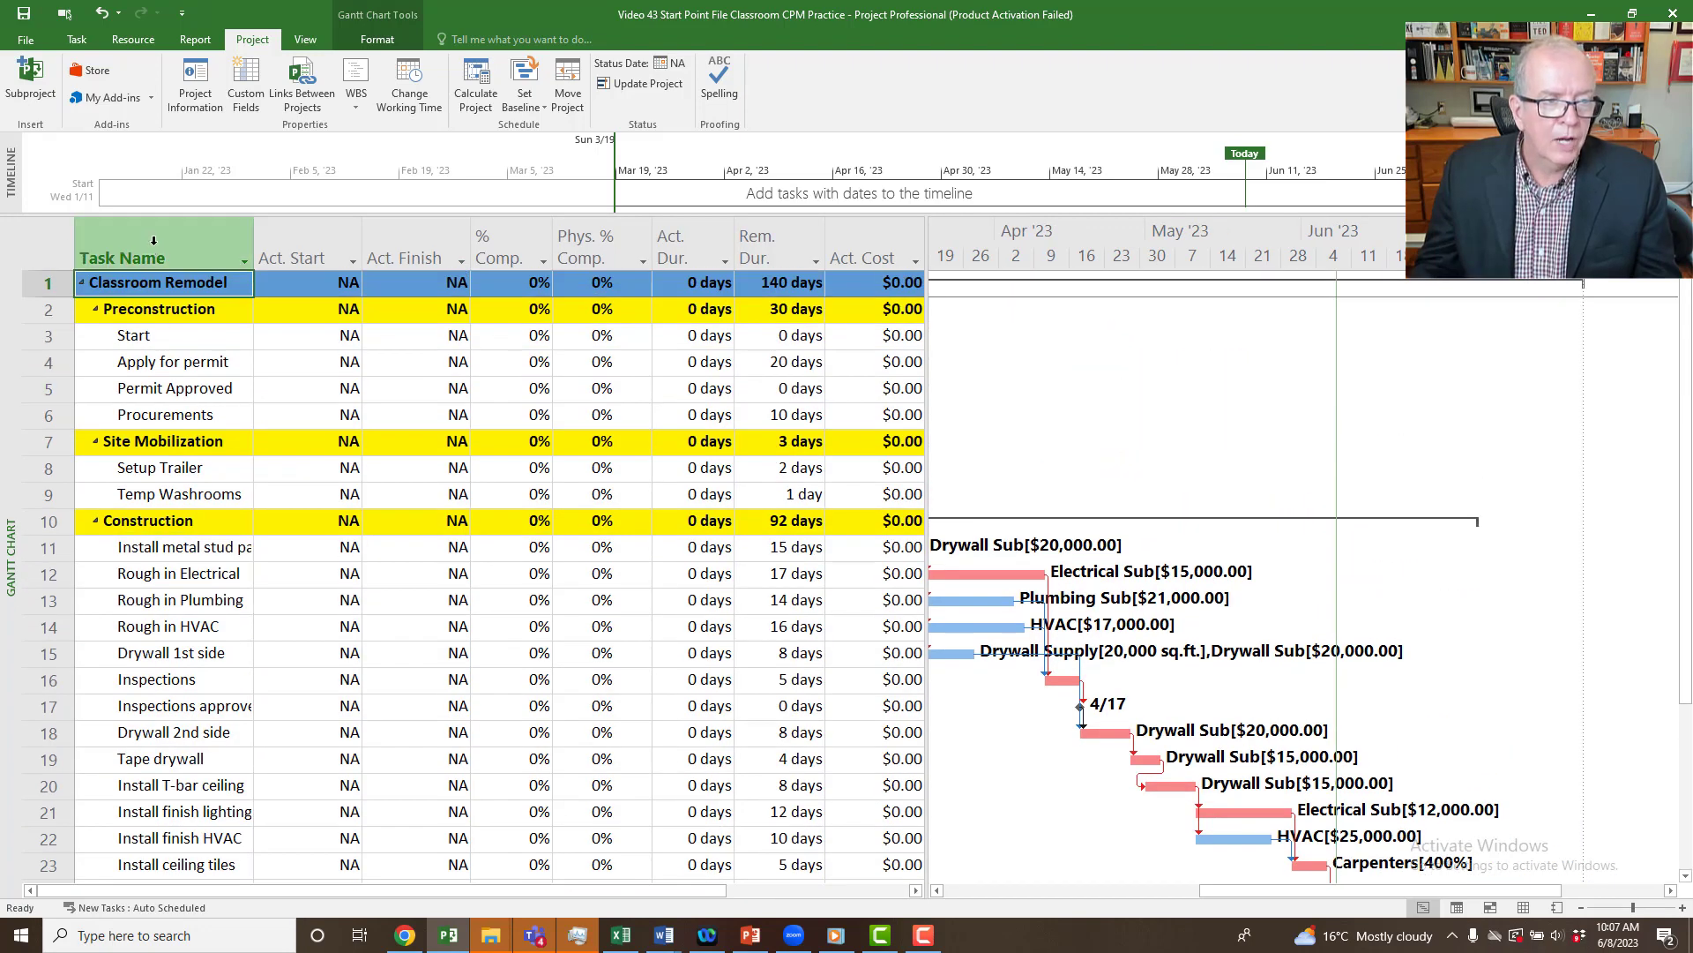
Step: Insert an Indicators column before Task Name in the Tracking table and narrow it to fit its icons
left_click(154, 240)
right_click(154, 248)
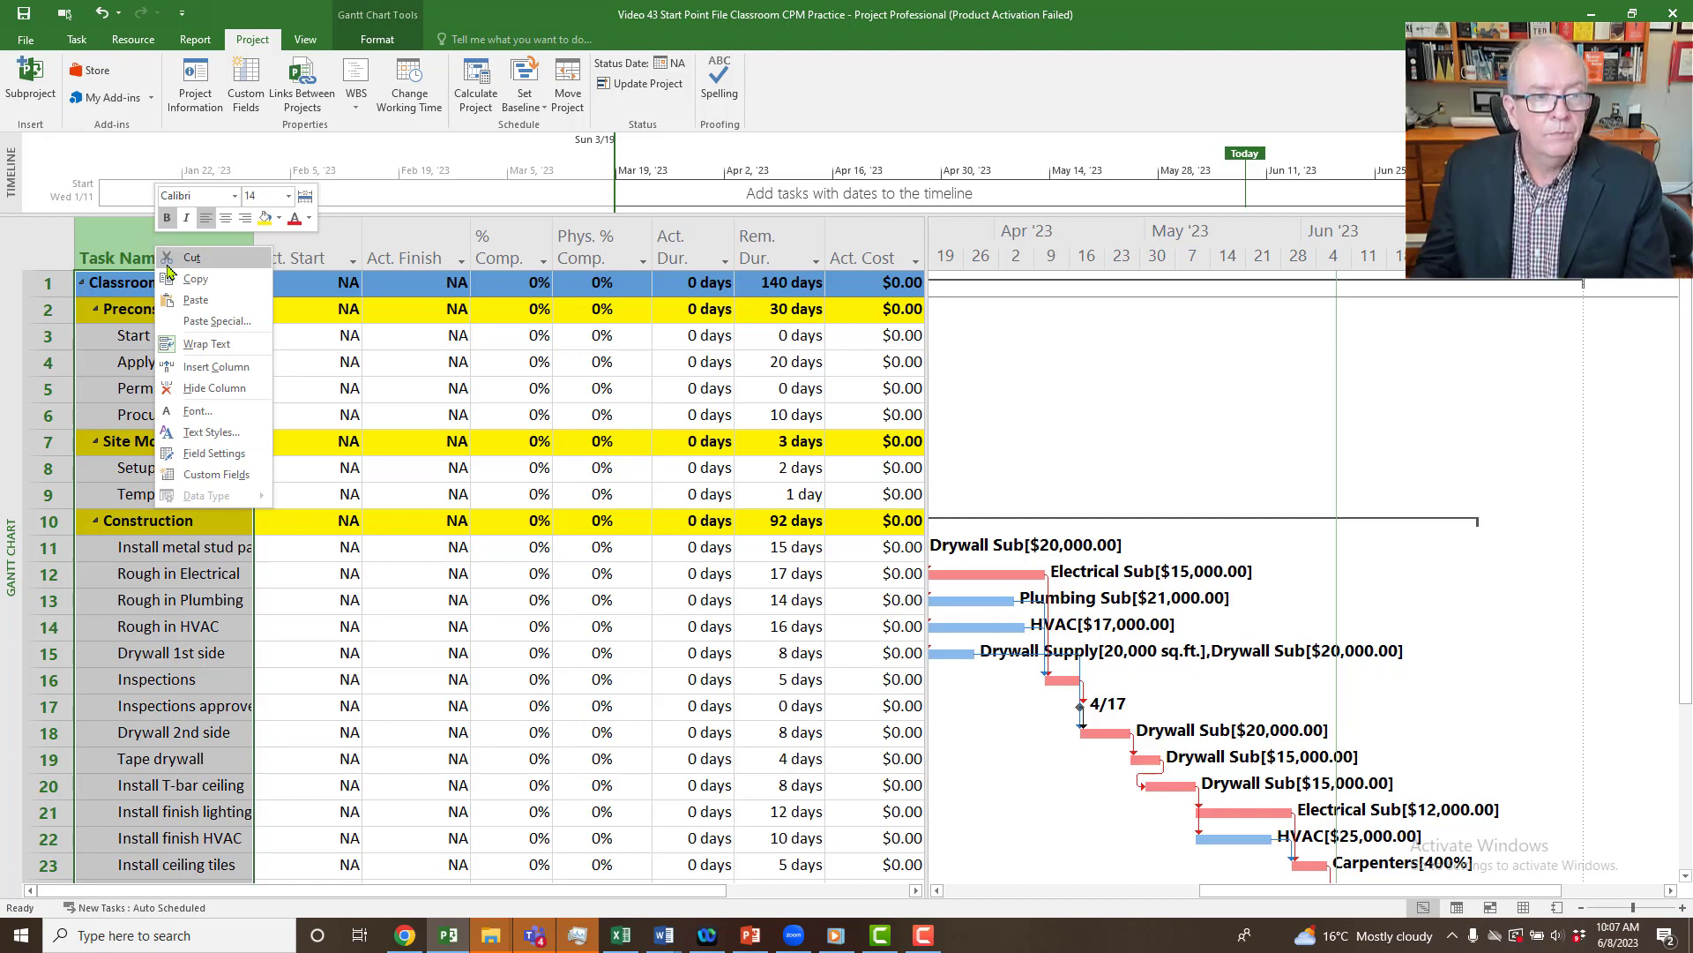
left_click(180, 368)
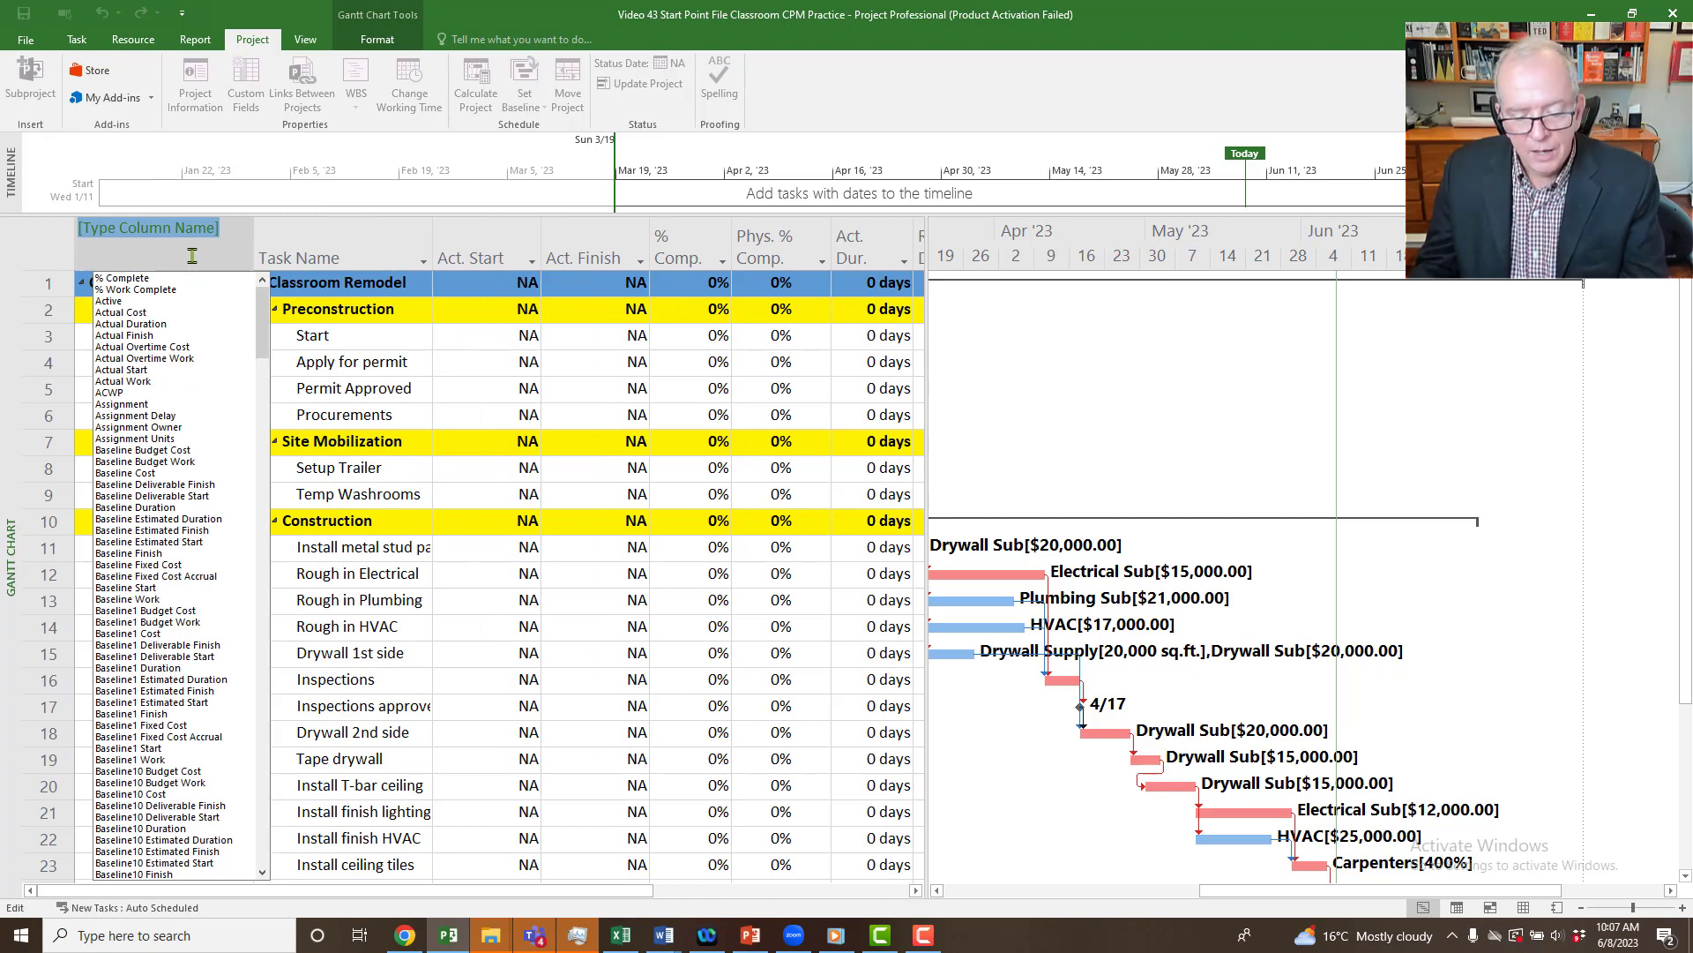
type("iD")
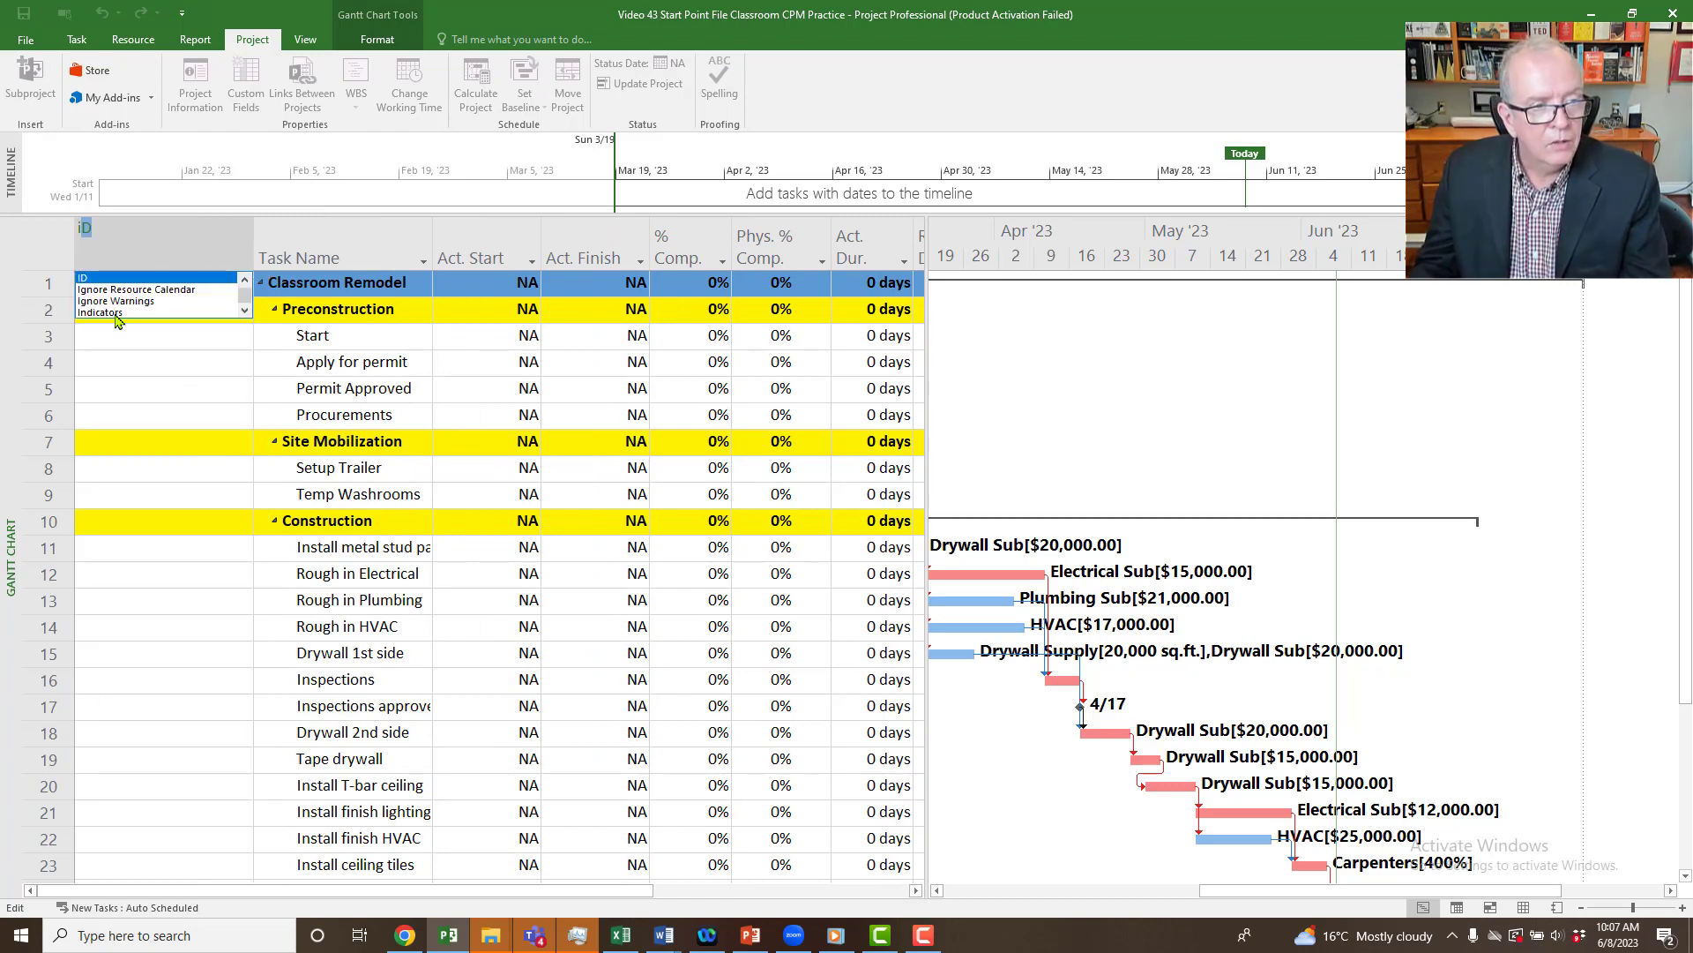
left_click(115, 314)
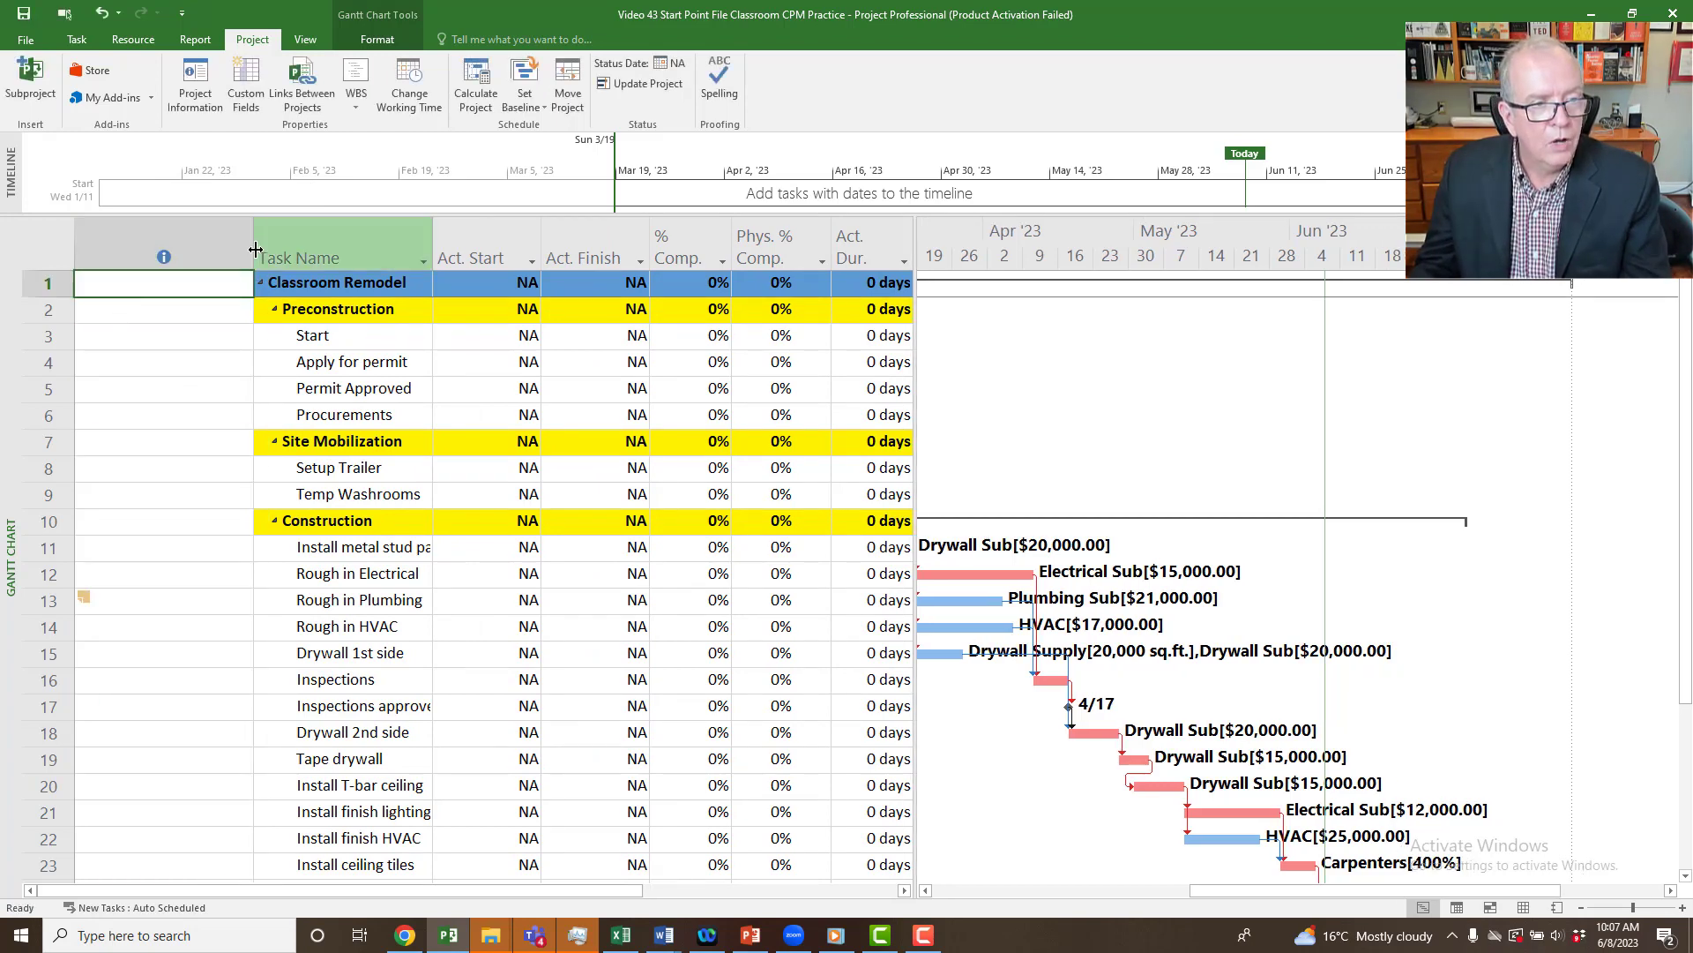
left_click_drag(254, 257, 121, 286)
Step: Remove the Indicators column from the Tracking table and switch the task sheet back to the Entry table
left_click(103, 251)
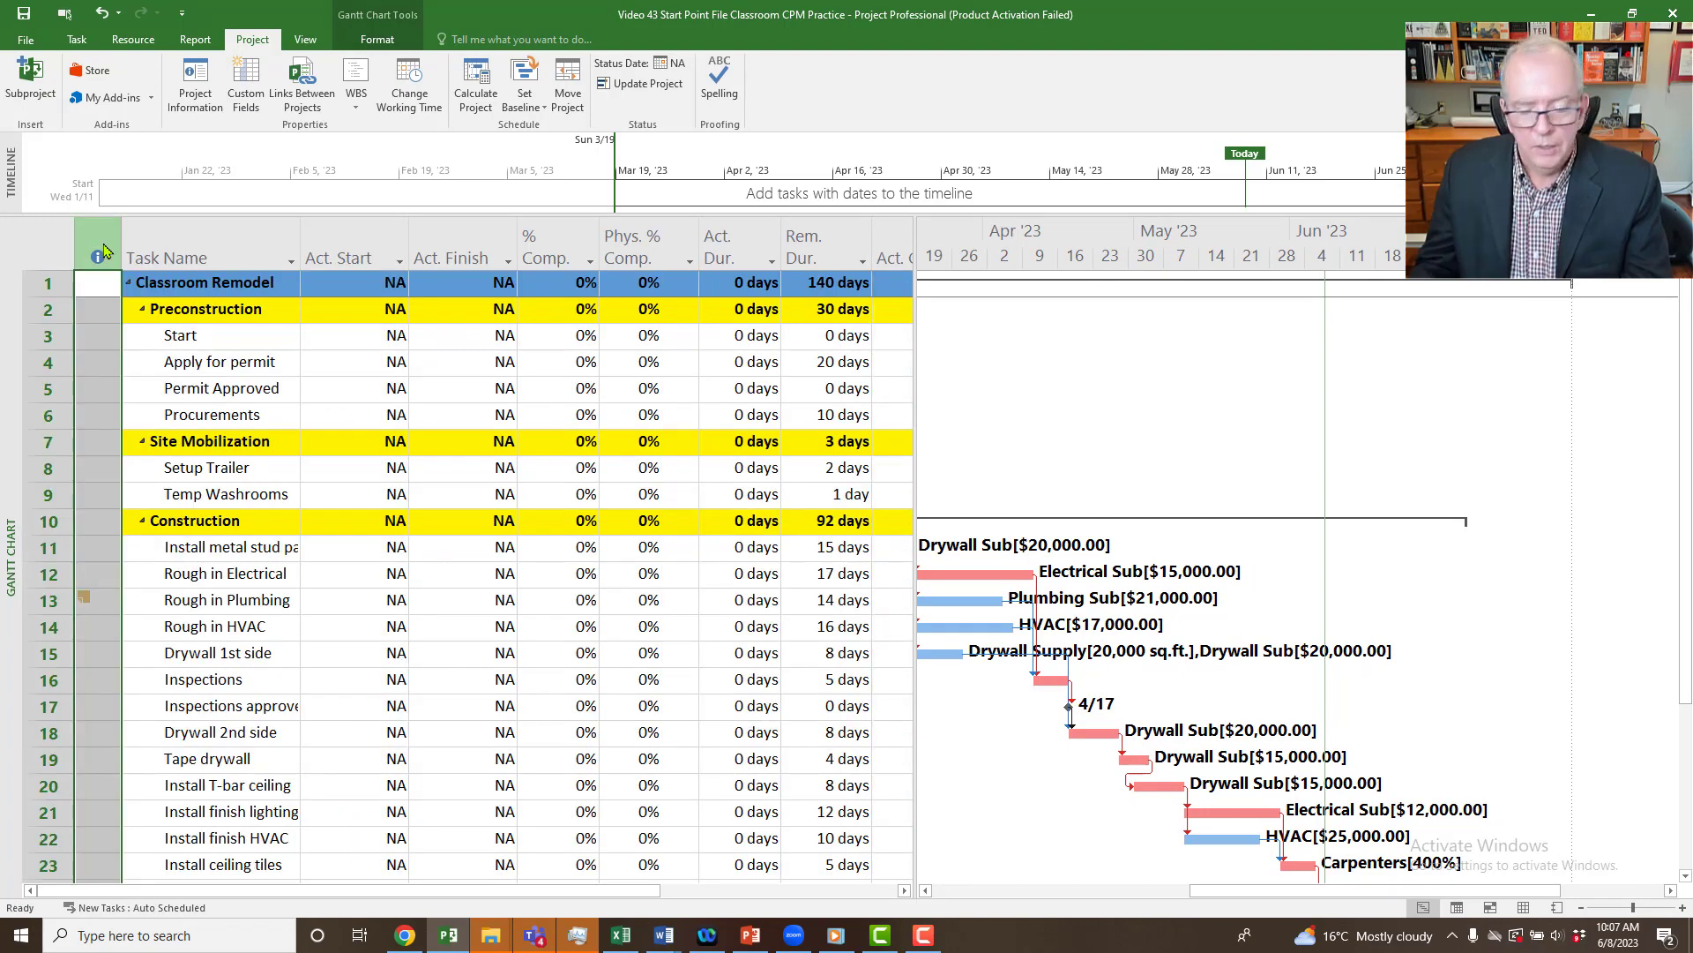
key("Delete")
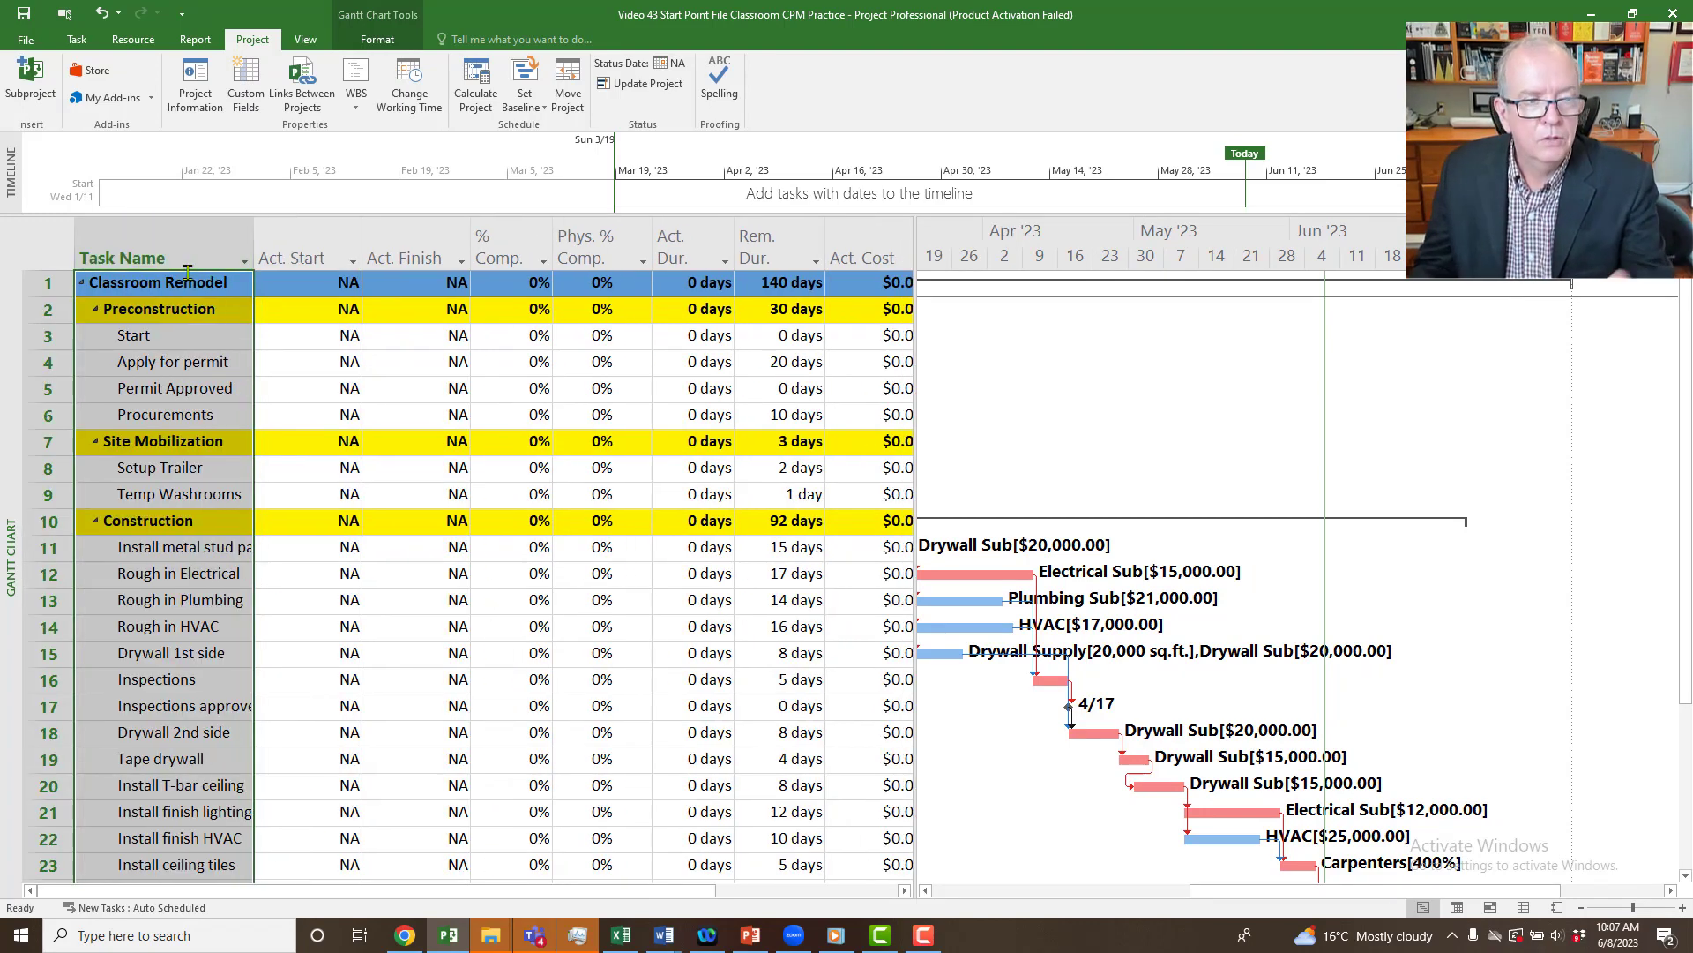
left_click(48, 237)
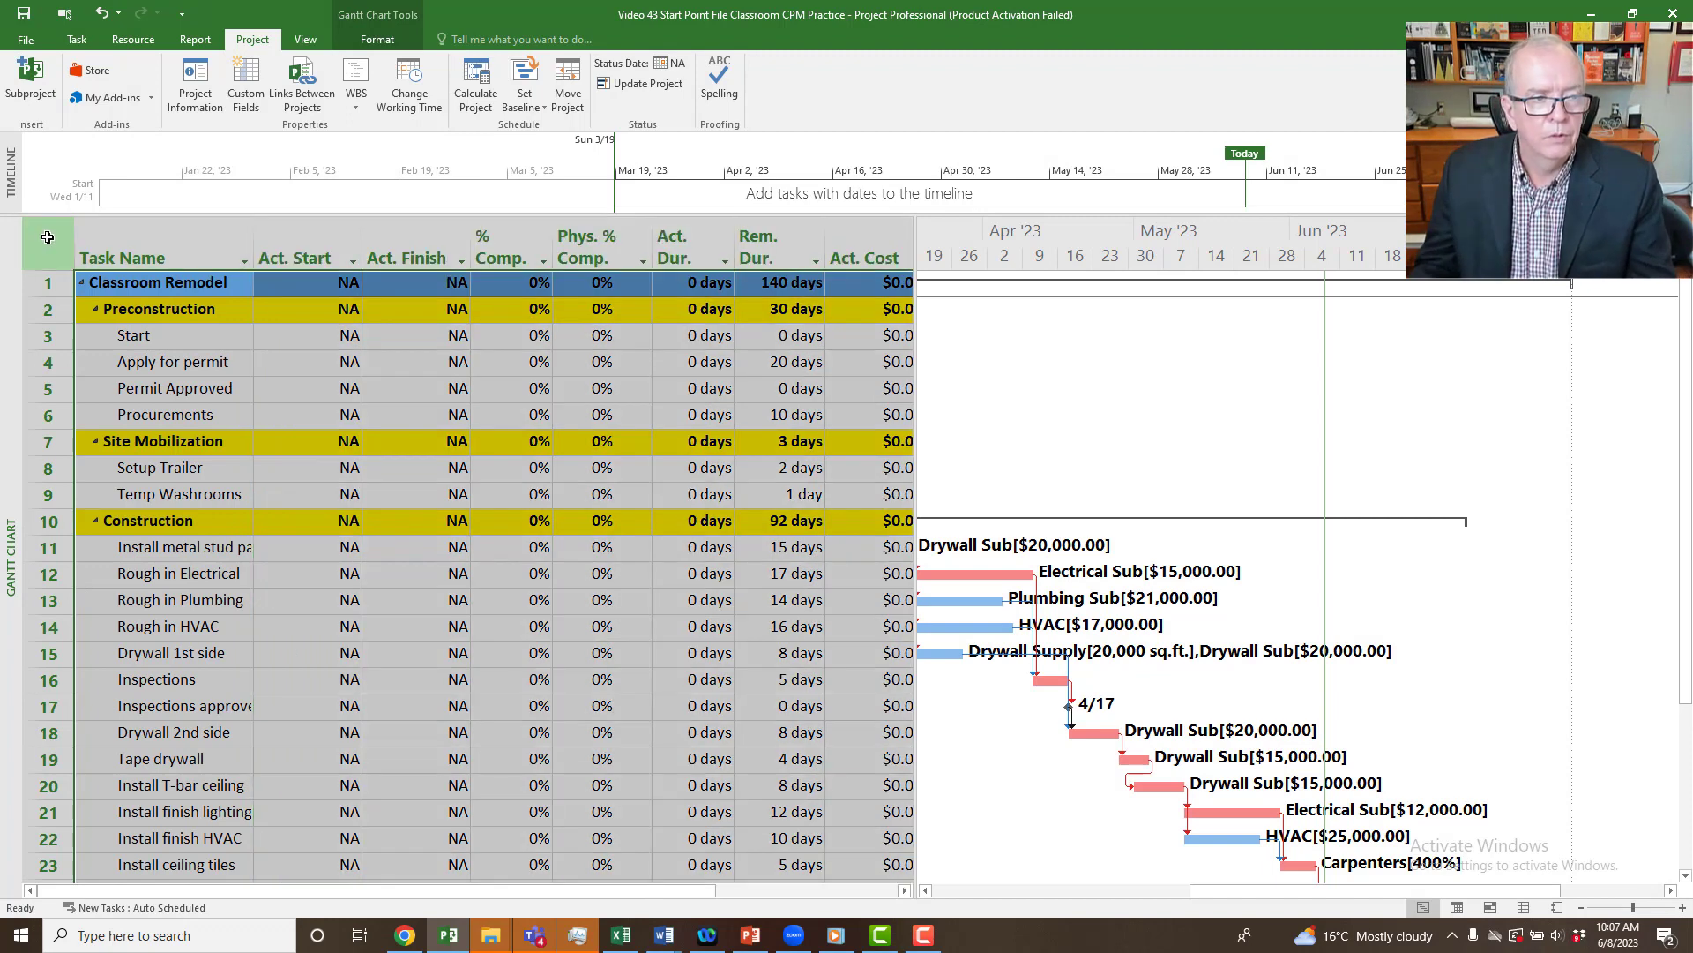
right_click(49, 238)
left_click(69, 295)
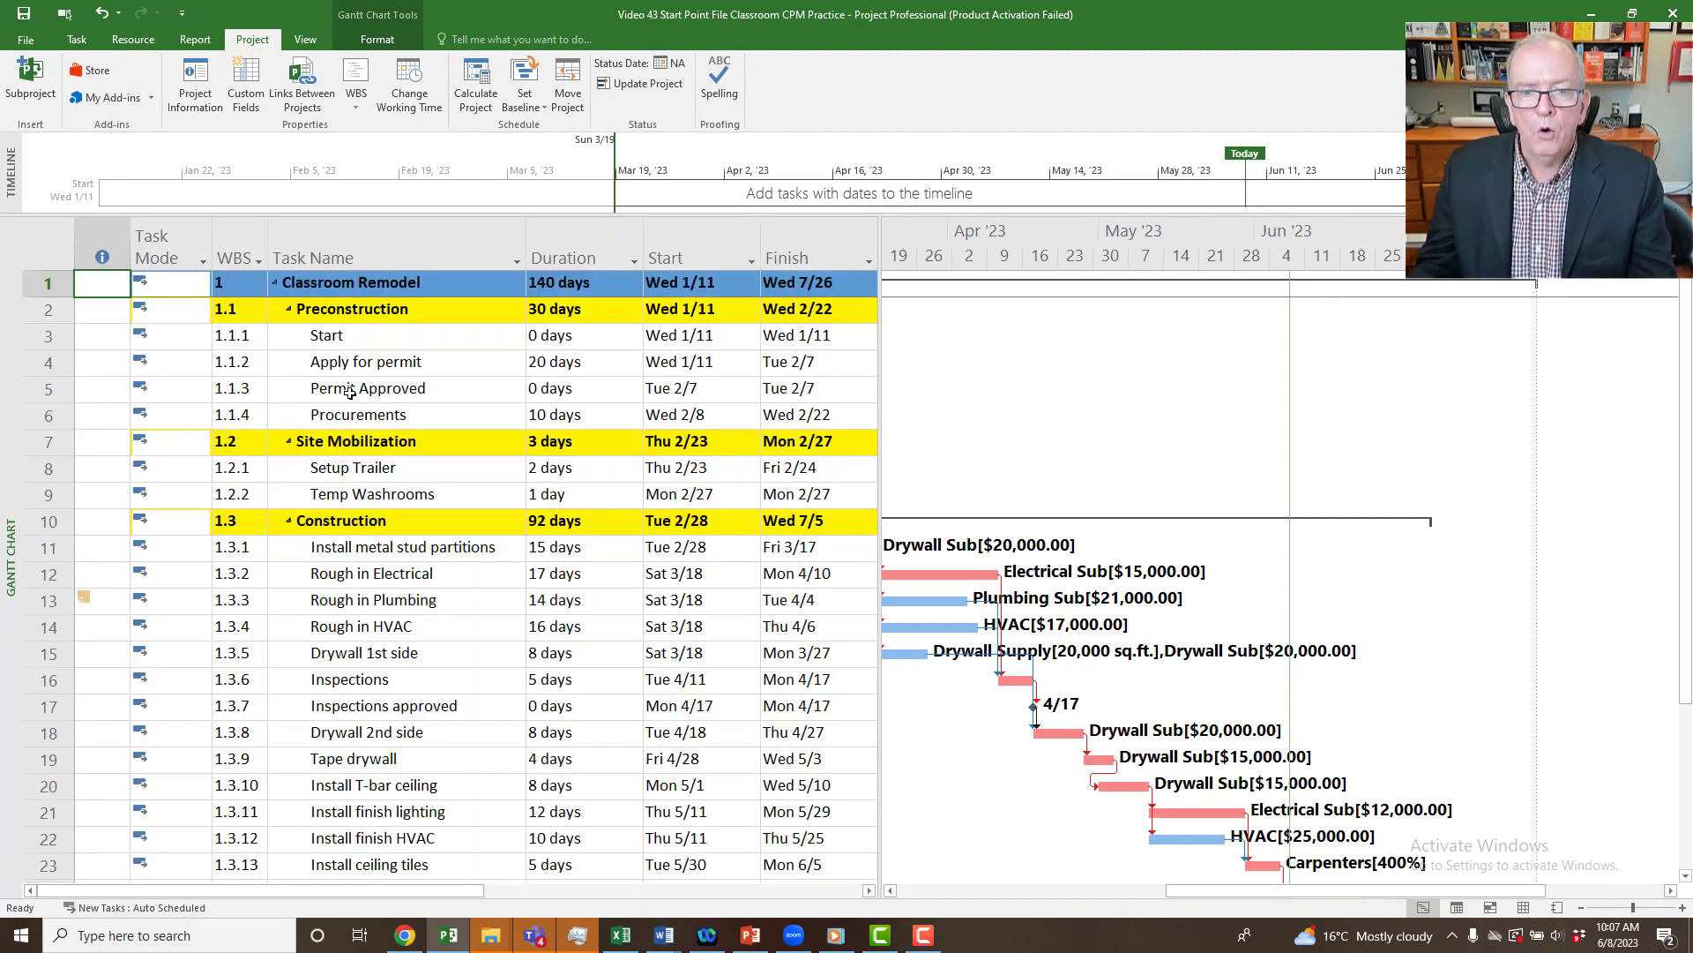